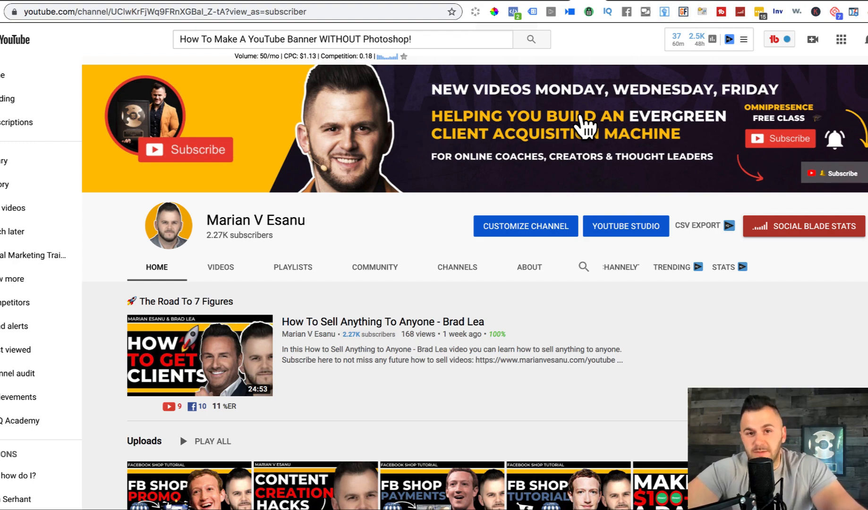
- Switch to Canva, look through the Beauty YouTube Channel Art templates up to the start of the list, and clear the search text
click(647, 1)
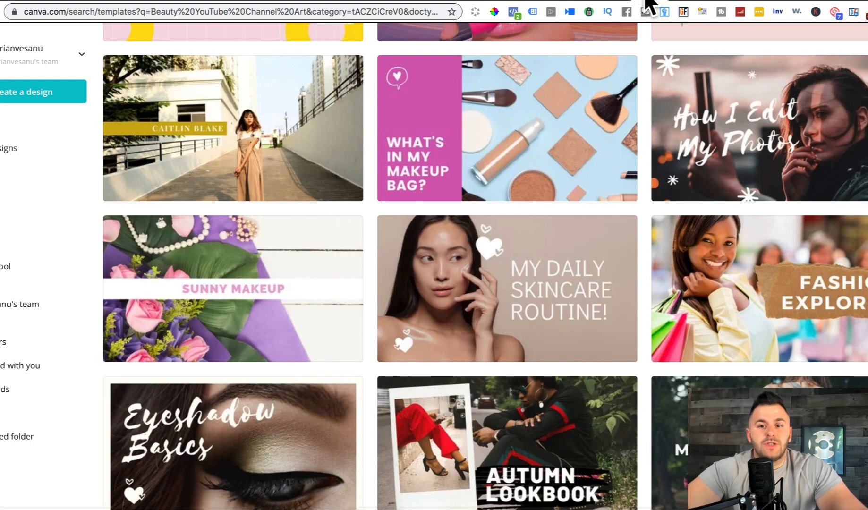
key(Up)
key(Up)
key(Up)
key(Up)
key(Up)
key(Up)
key(Up)
key(Up)
key(Up)
key(Up)
key(Up)
key(Up)
key(Up)
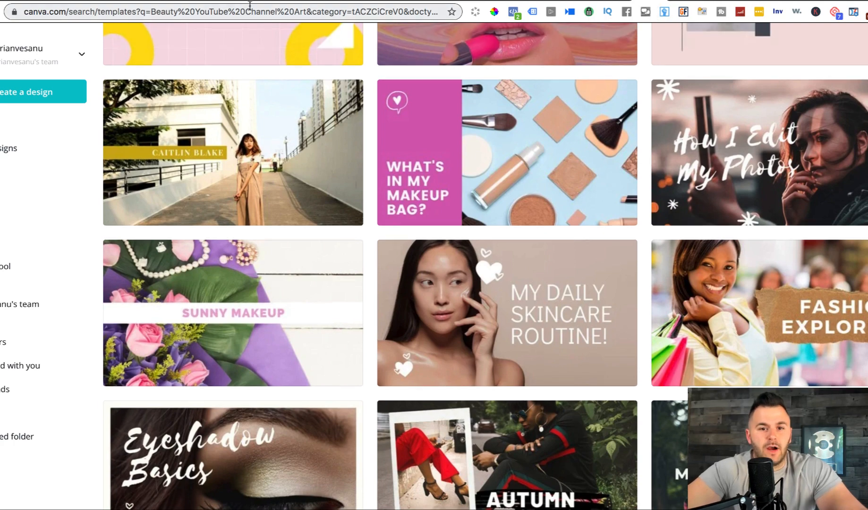
key(Up)
key(Up)
key(Up)
key(Up)
key(Up)
key(Up)
key(Up)
key(Up)
key(Up)
key(Up)
key(Up)
key(Up)
key(Up)
key(Up)
key(Up)
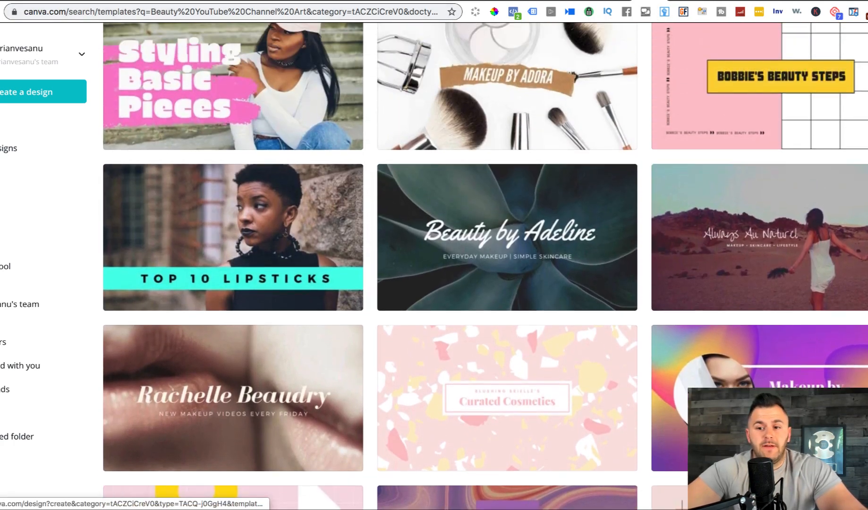
key(Up)
key(Up)
key(Up)
key(Up)
key(Up)
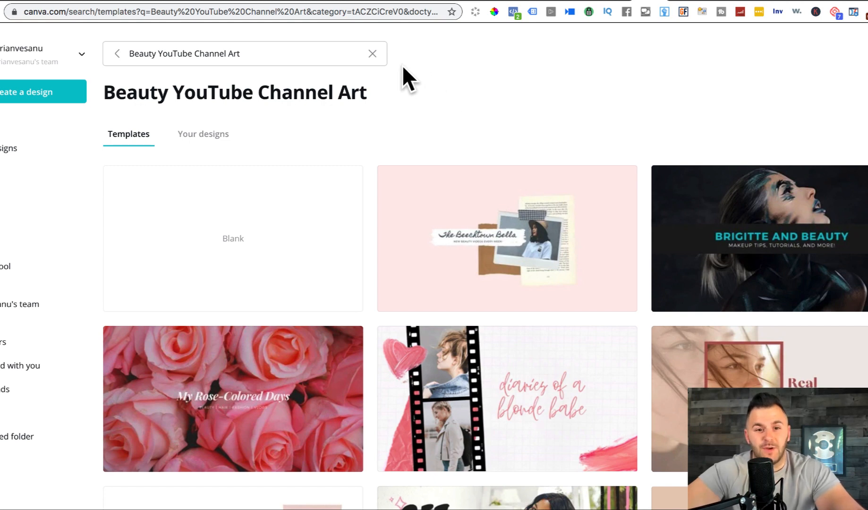
click(373, 53)
click(531, 96)
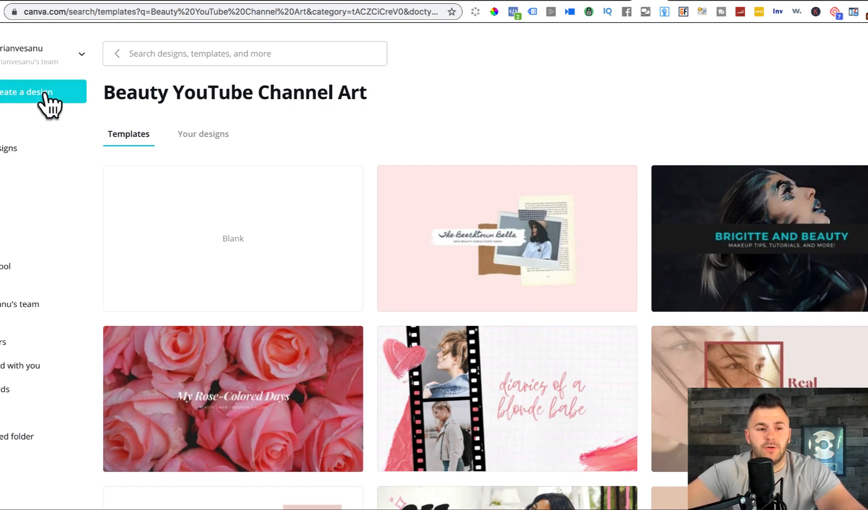
- Switch to the YouTube Help article on channel art and examine the banner template and size guidelines
click(678, 0)
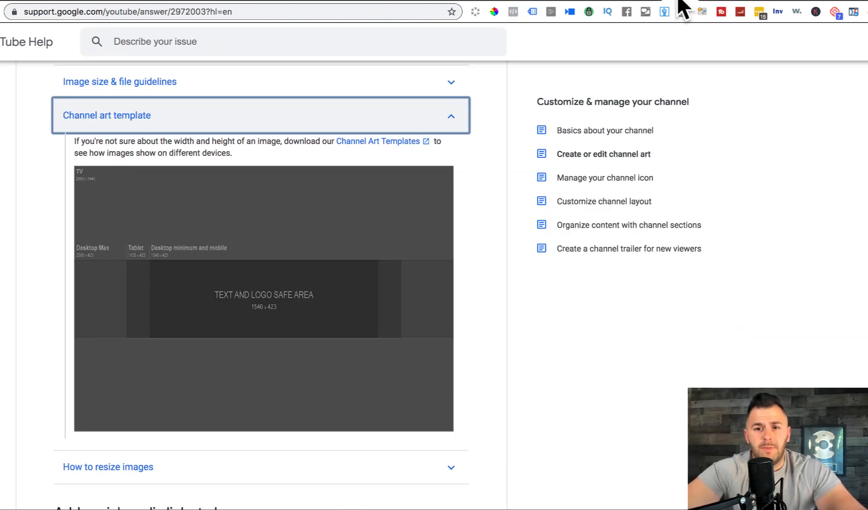
click(500, 121)
scroll(500, 122, up, 1)
scroll(505, 125, up, 5)
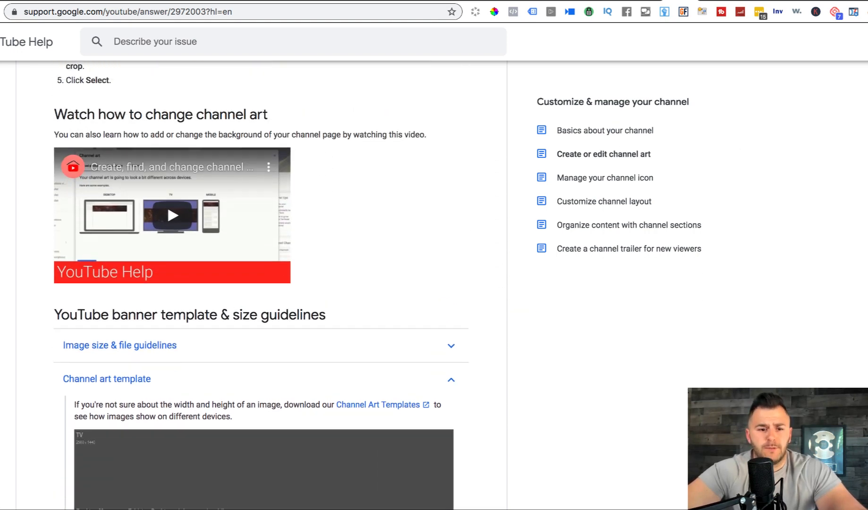
scroll(505, 125, down, 4)
scroll(506, 125, down, 2)
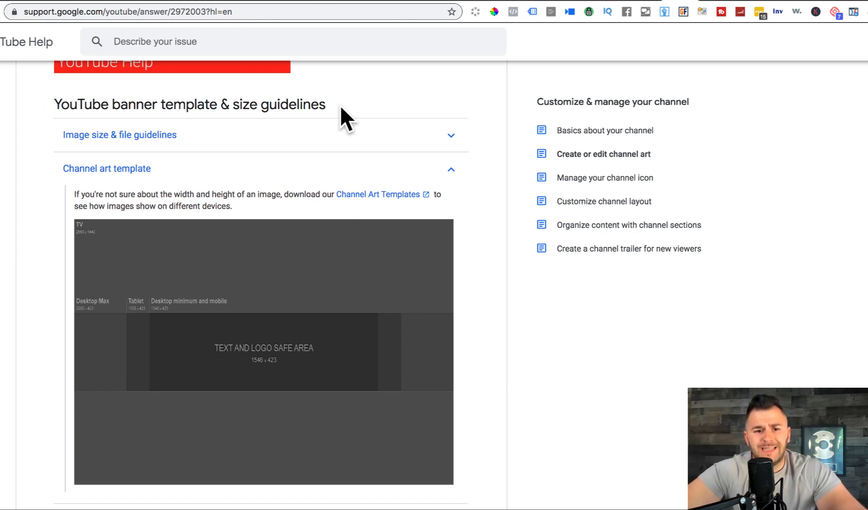
- Read the article's instructions for adding or changing channel art and for adding social media links to the banner
scroll(377, 152, up, 10)
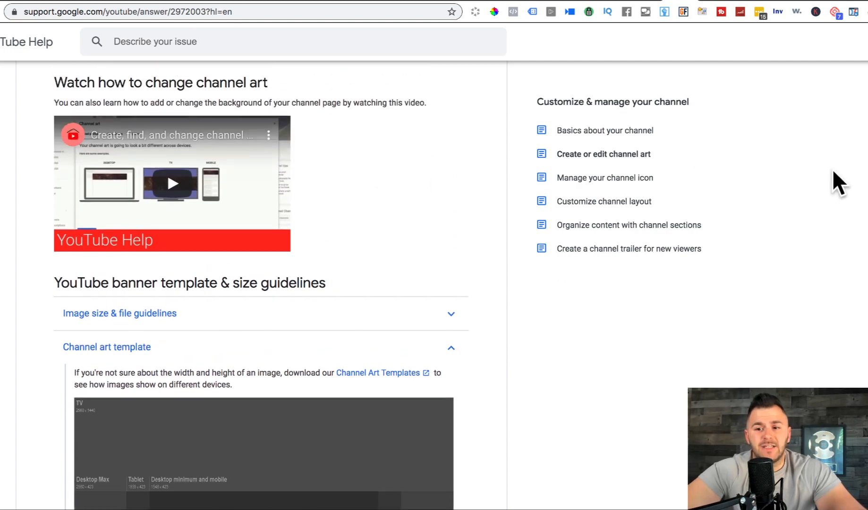
scroll(833, 172, up, 3)
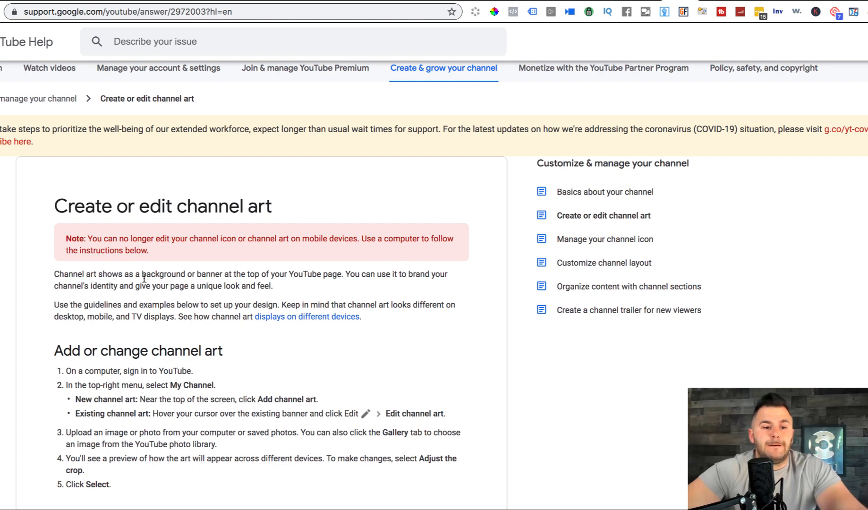
scroll(160, 308, down, 1)
scroll(160, 308, down, 5)
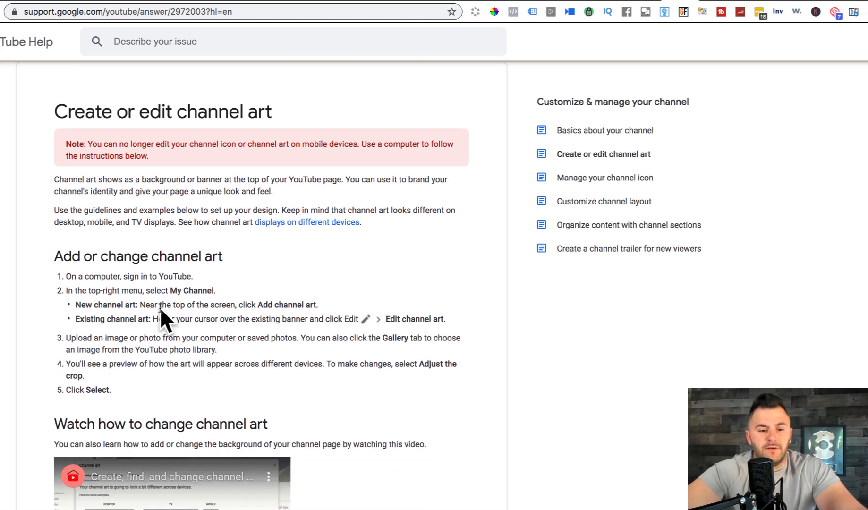
drag(71, 135, 244, 178)
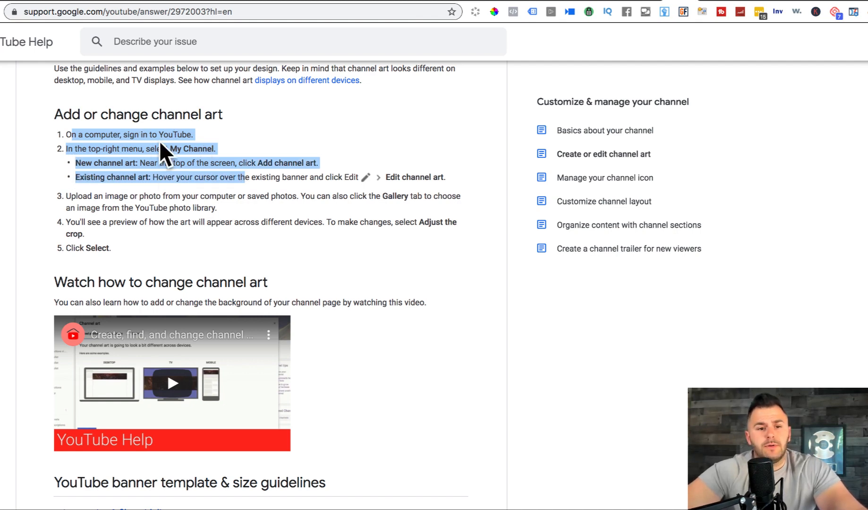
scroll(363, 249, down, 7)
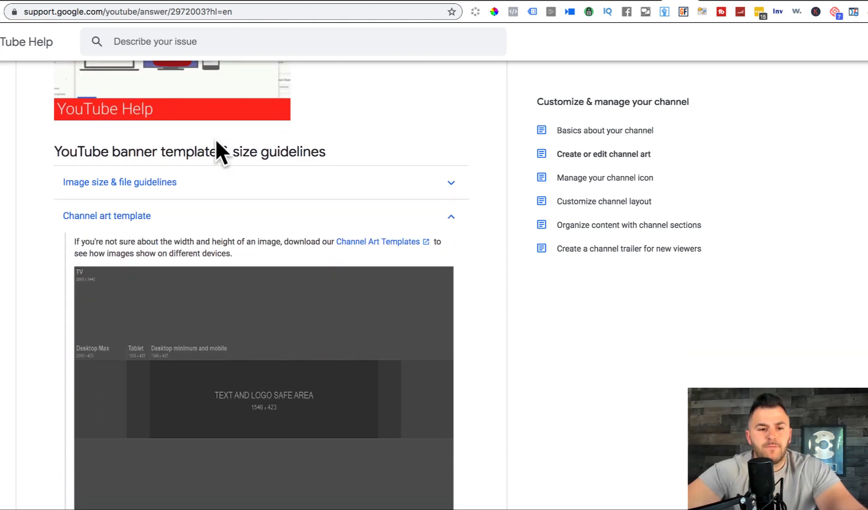
scroll(191, 86, down, 3)
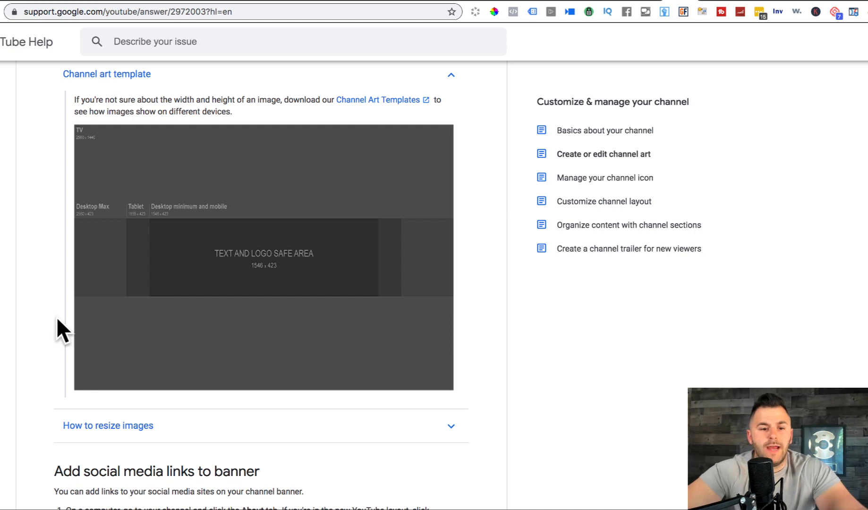
scroll(232, 450, down, 7)
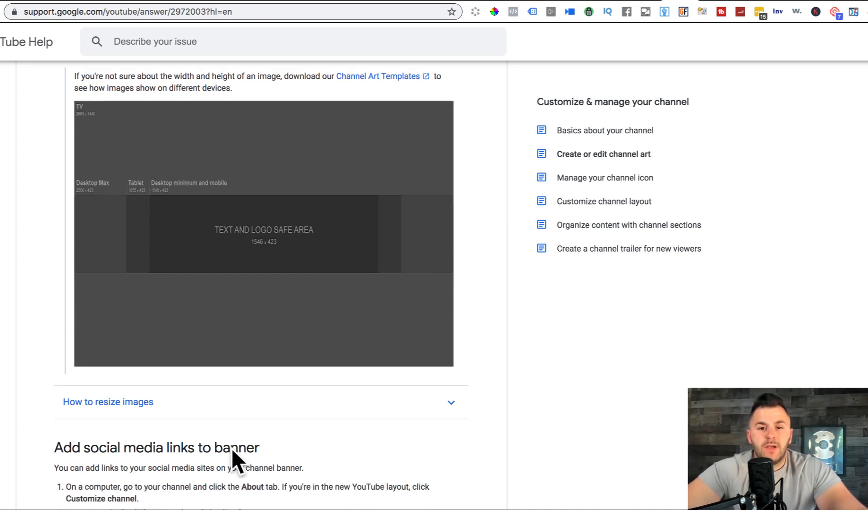
scroll(378, 298, down, 1)
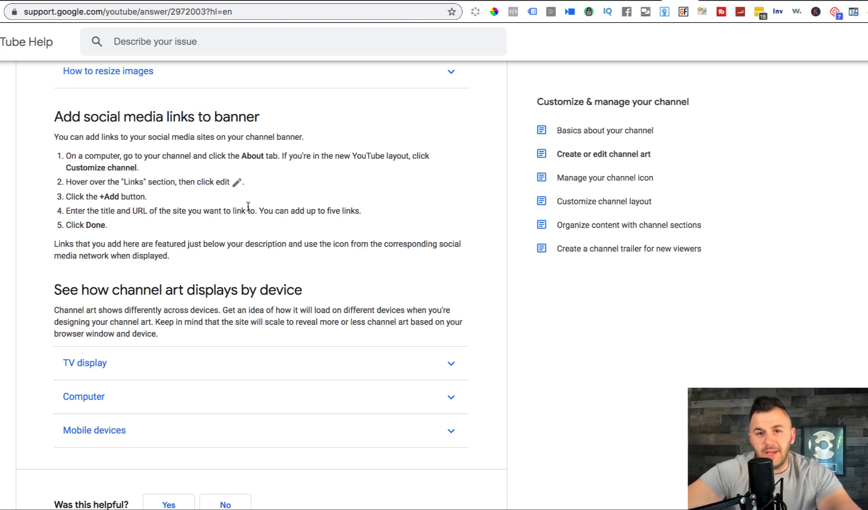
- Switch back to Canva, search the design types for "youtube ch" and create a blank YouTube Channel Art design
click(650, 3)
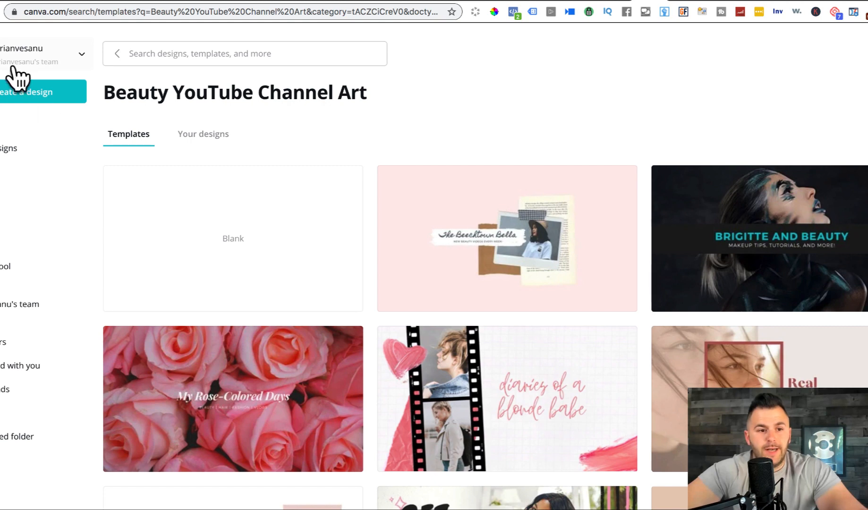
click(19, 96)
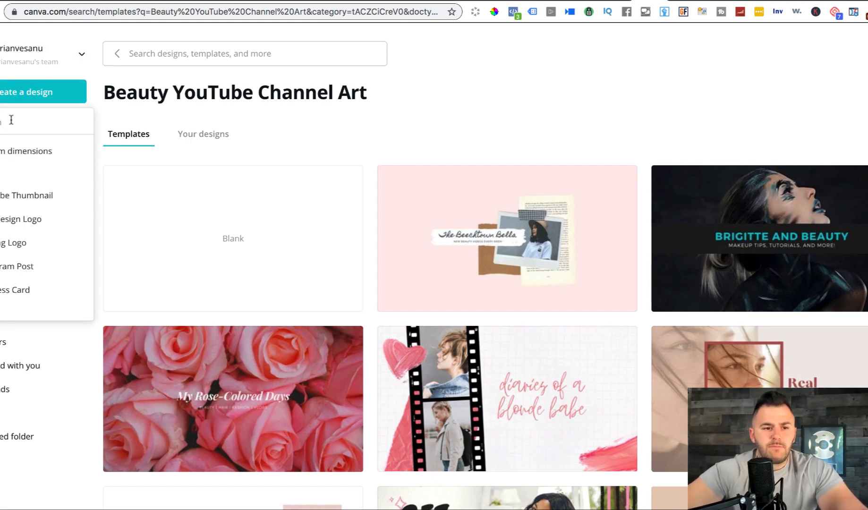
text(youtube ch)
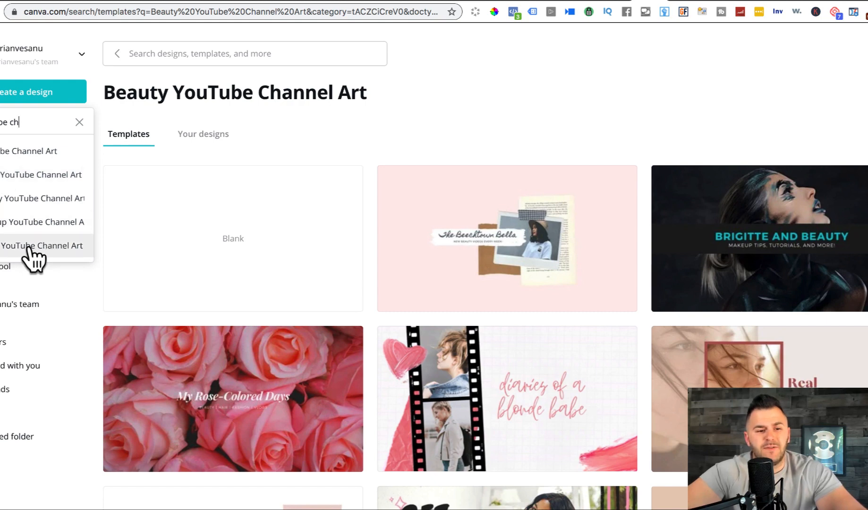
click(6, 156)
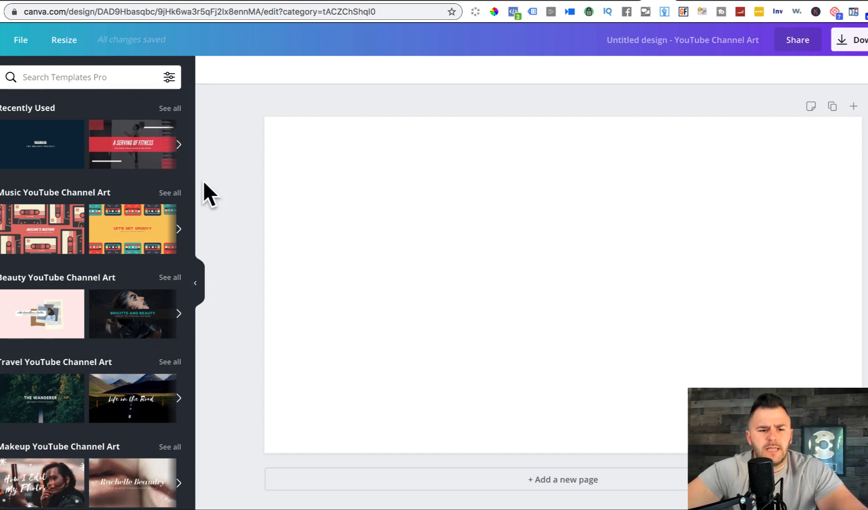
- Apply the recently used "A Serving of Fitness" template to the blank page and duplicate that page
scroll(191, 127, down, 1)
drag(194, 245, 173, 42)
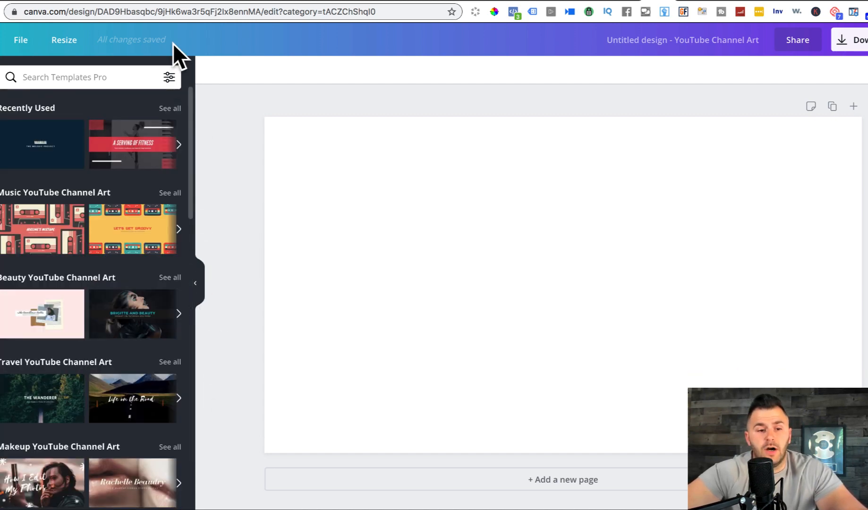
click(144, 136)
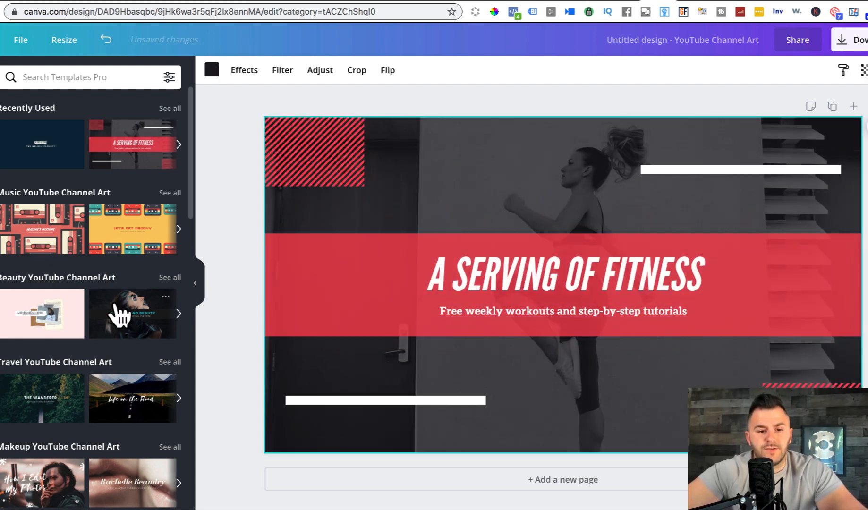
click(832, 108)
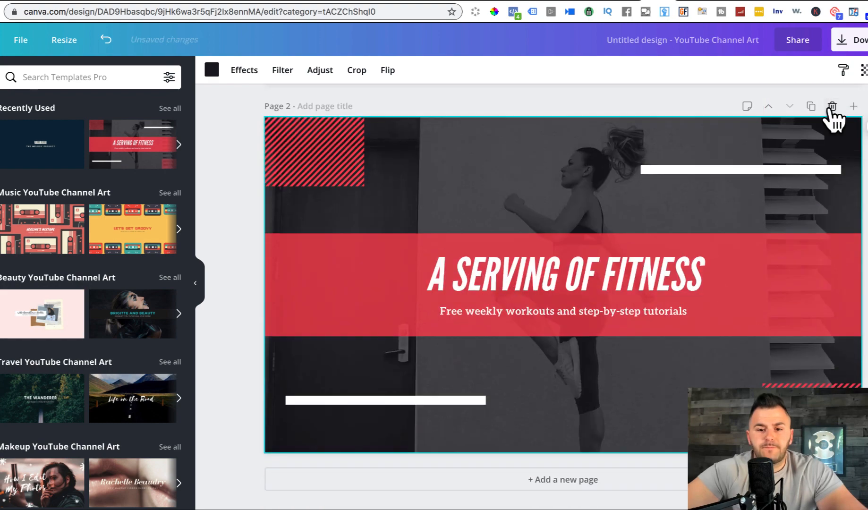
- Replace page 2's title with "erhqebwrhqsgw" and its subtitle with "qewgrqq3v"
click(459, 279)
click(480, 286)
key(ctrl+a)
text(erhqebwrhqsgw)
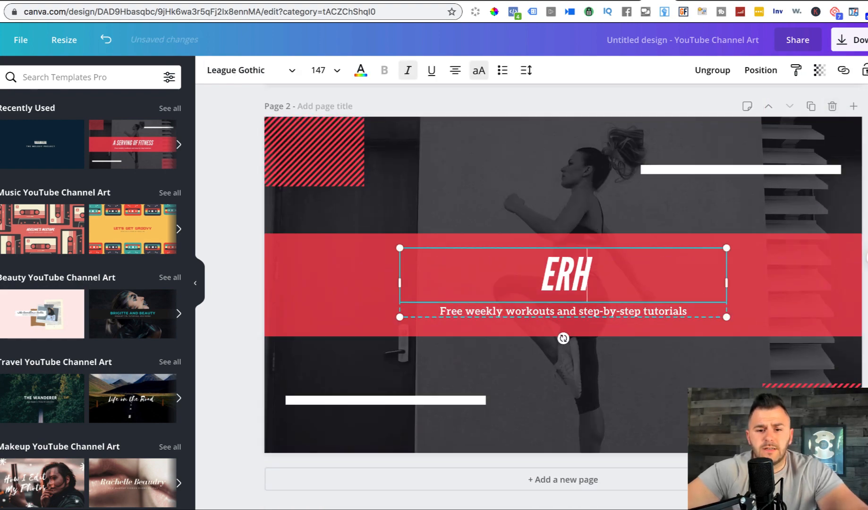
double_click(453, 310)
text(qewgrqq3v)
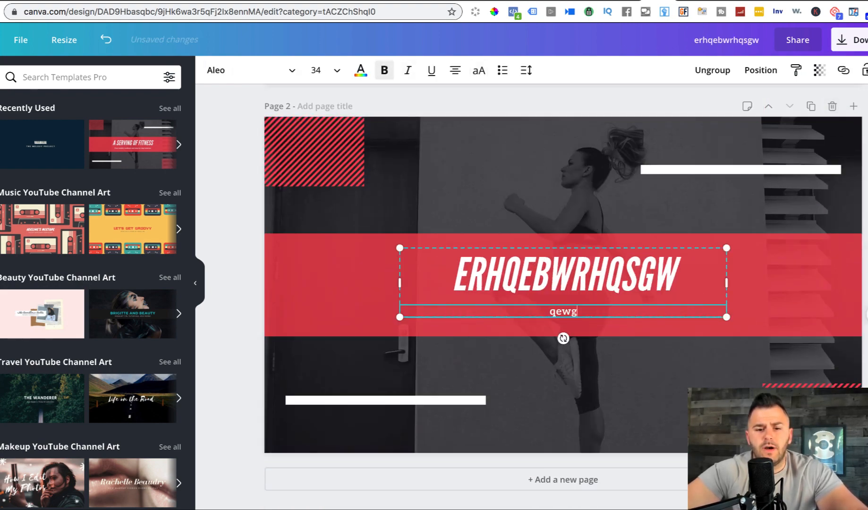
- Recolor the red band behind page 2's text with the purple brand color
click(353, 278)
click(213, 70)
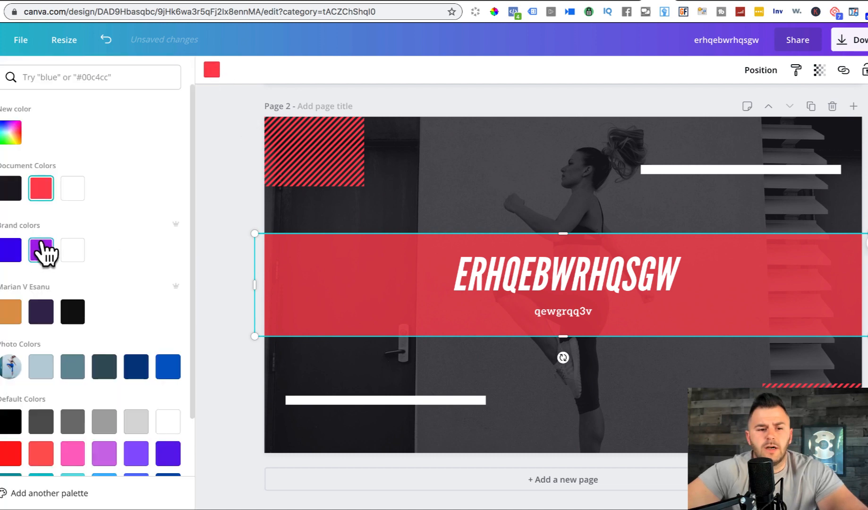
click(50, 248)
click(225, 175)
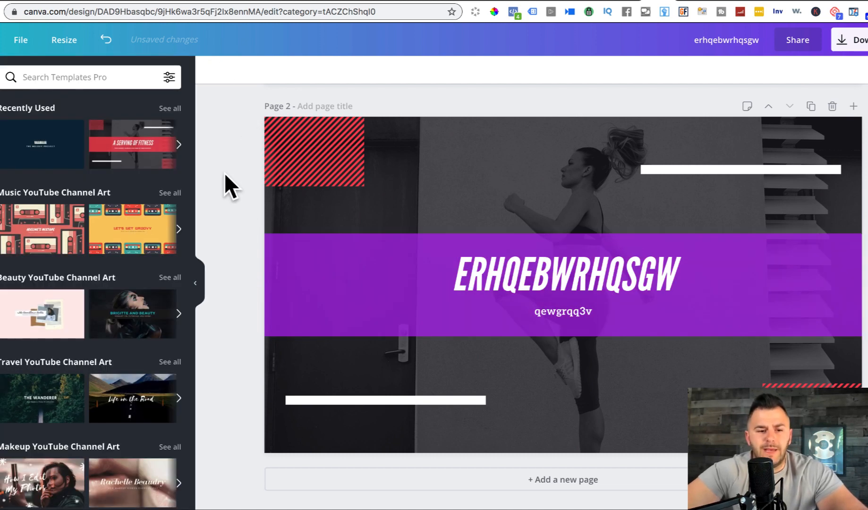
- Apply the "Brigitte and Beauty" template to page 2 and browse further down the channel art templates
click(125, 312)
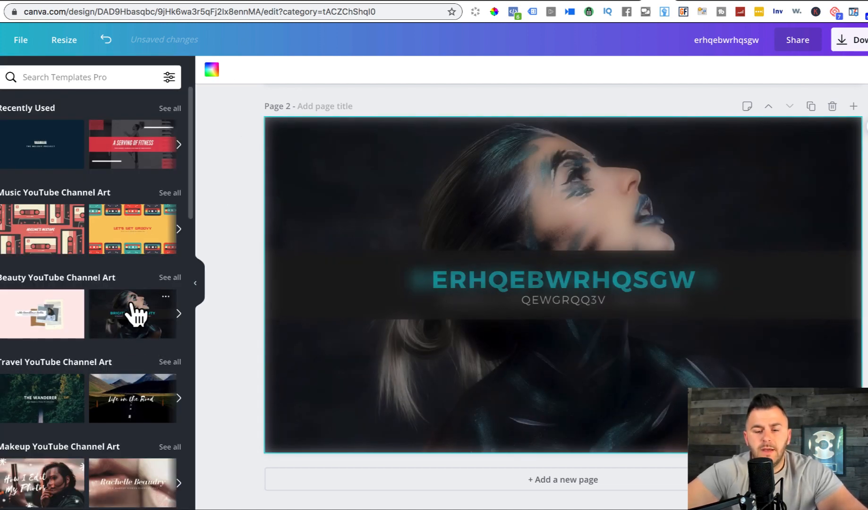
click(242, 262)
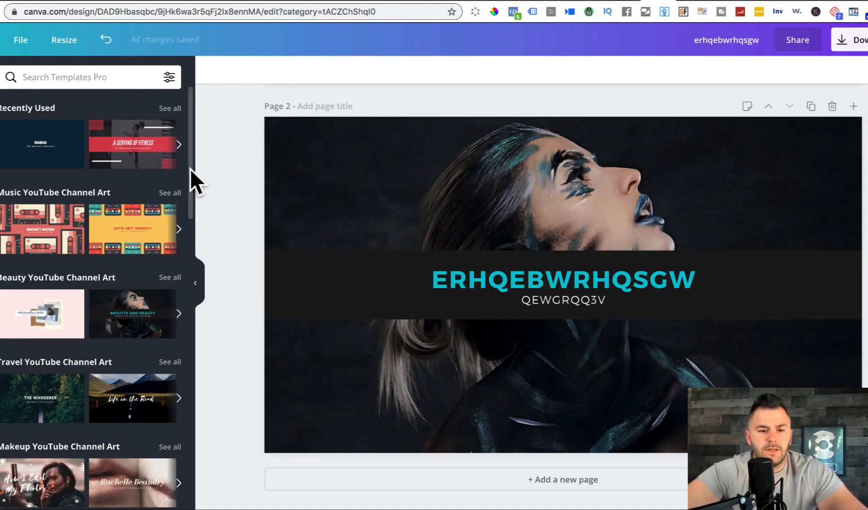
drag(190, 169, 252, 509)
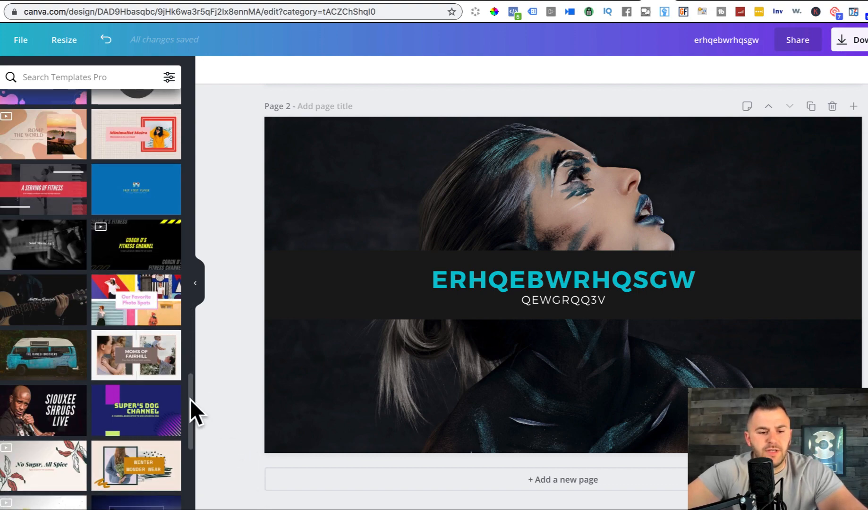
drag(190, 398, 189, 509)
scroll(91, 297, down, 3)
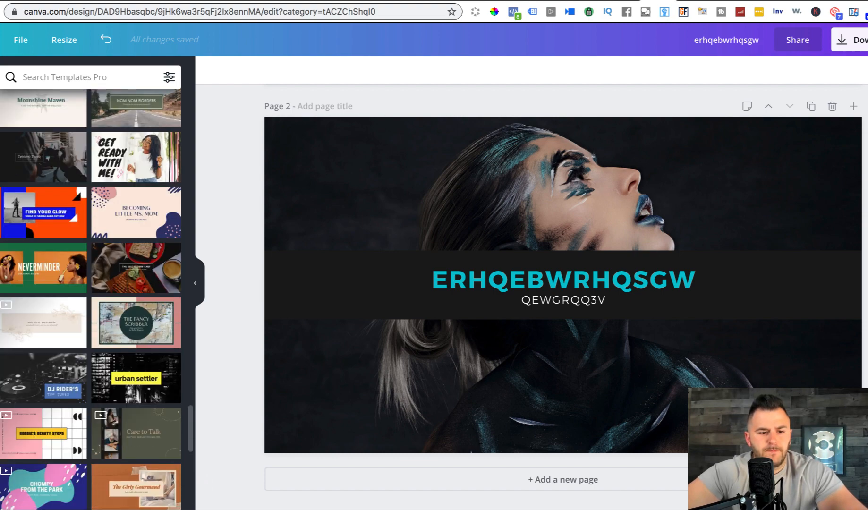
- Return to the design type search, create a Music YouTube Channel Art design and browse its templates
click(632, 0)
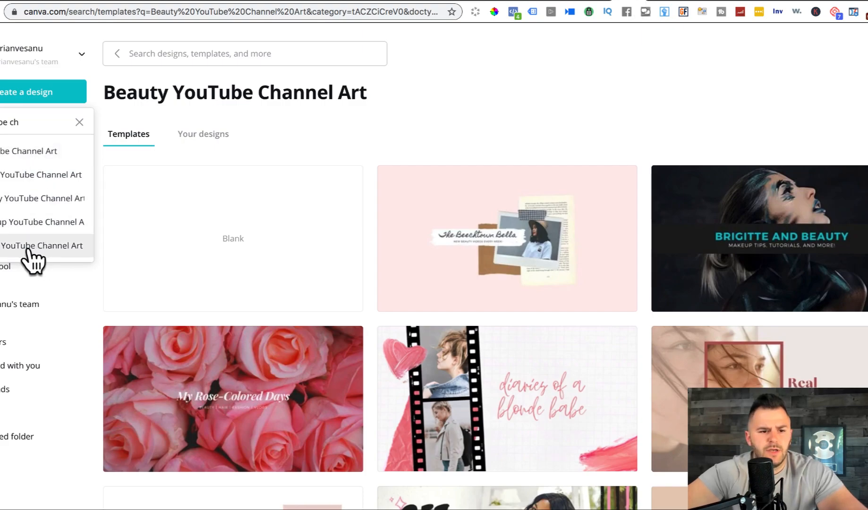
click(34, 171)
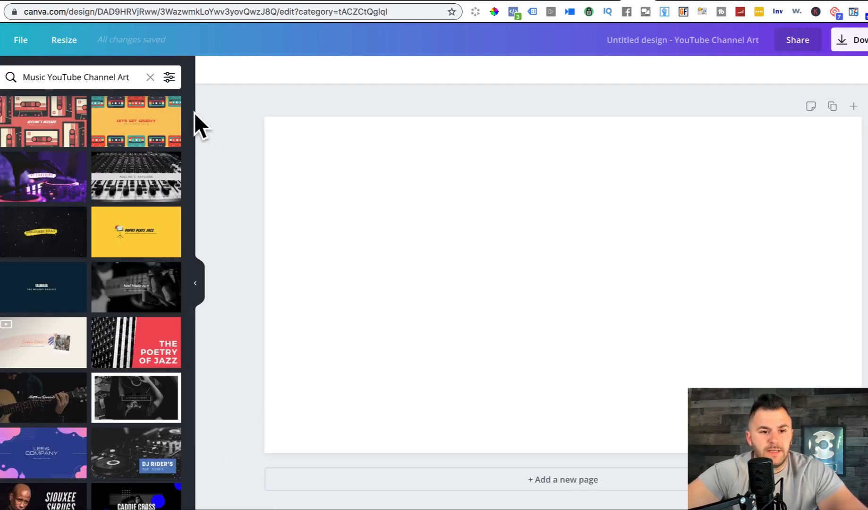
drag(192, 113, 202, 499)
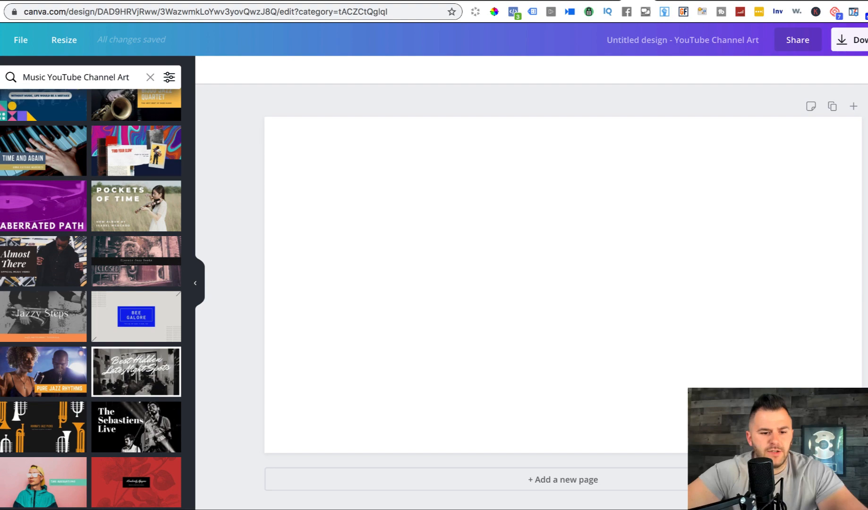
drag(191, 414, 183, 226)
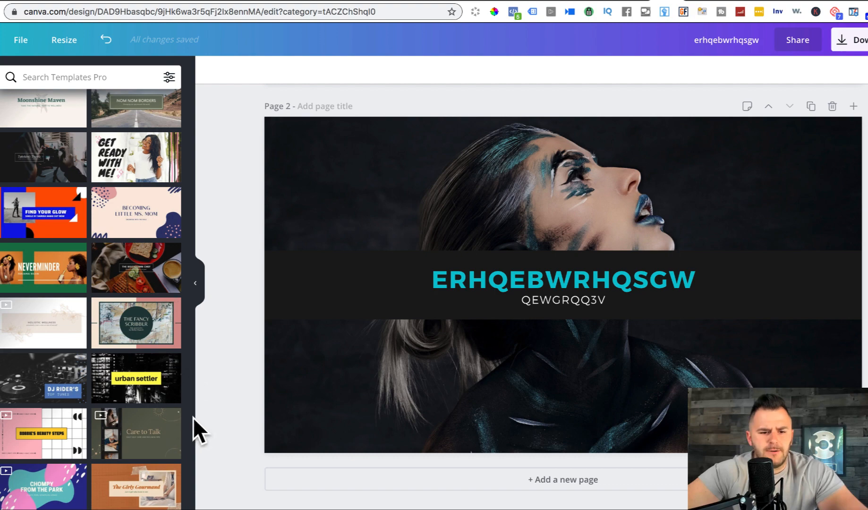
- Compare the channel's live YouTube banner with the youtube-cover design and the other open channel art designs
mouse_move(191, 416)
mouse_down()
mouse_move(192, 443)
mouse_move(186, 403)
mouse_up()
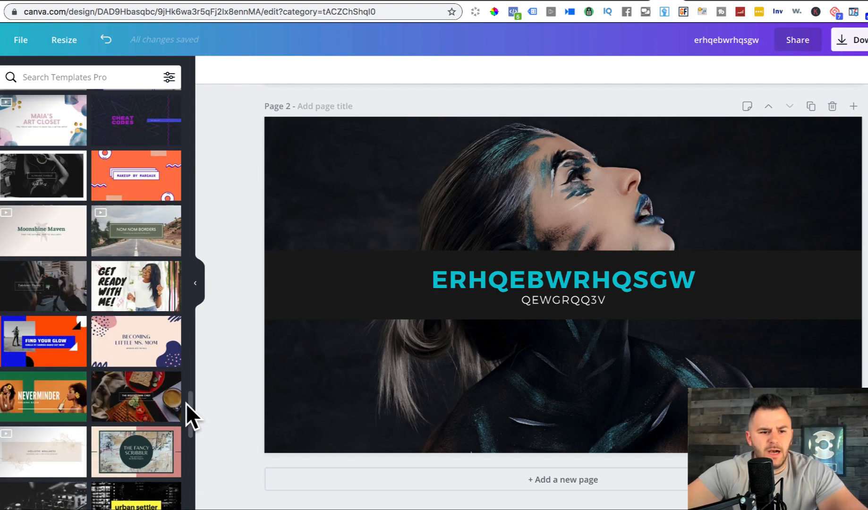
click(31, 404)
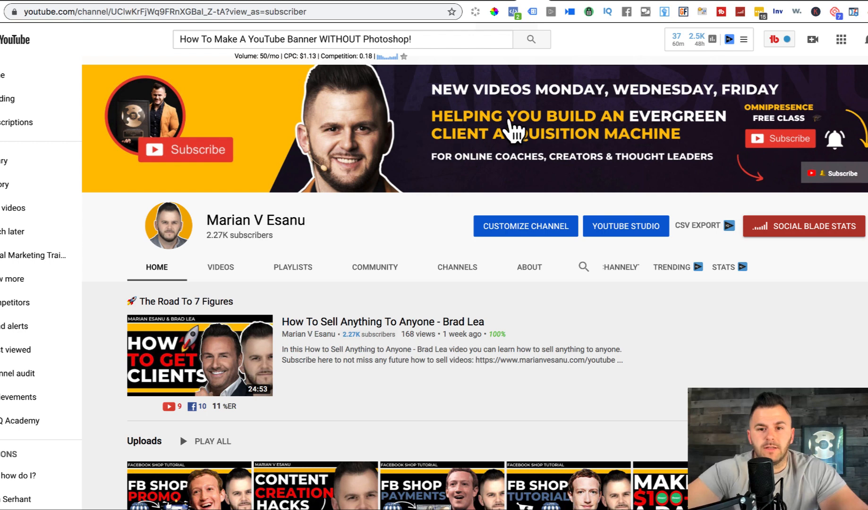
click(635, 2)
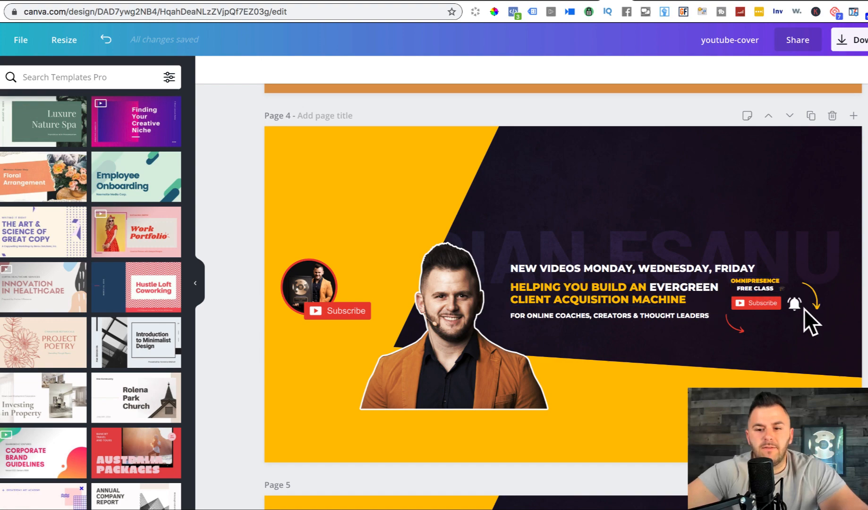
click(660, 2)
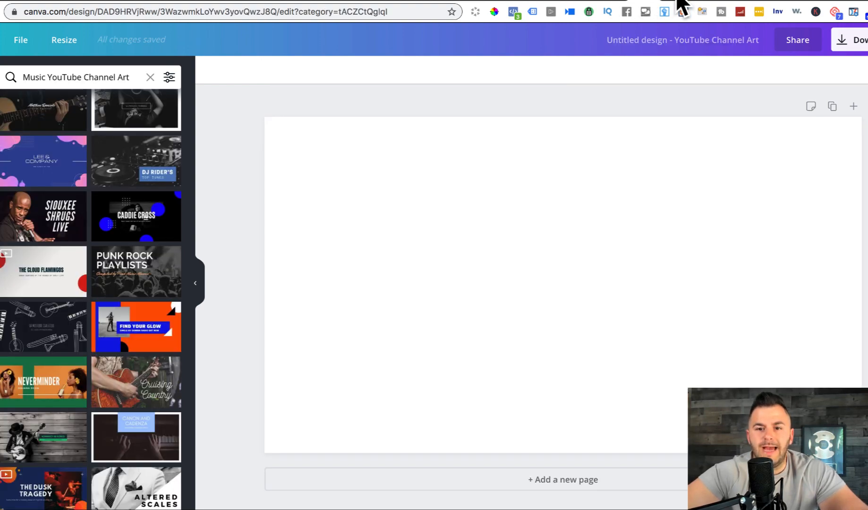
click(679, 2)
click(649, 1)
click(659, 2)
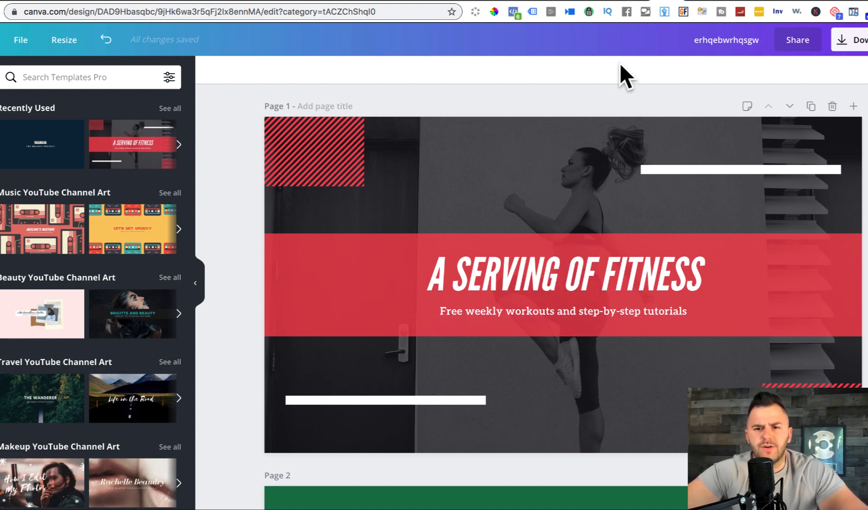
- Copy the small red Subscribe button from page 4 of the youtube-cover design onto page 1 of the fitness banner
click(633, 2)
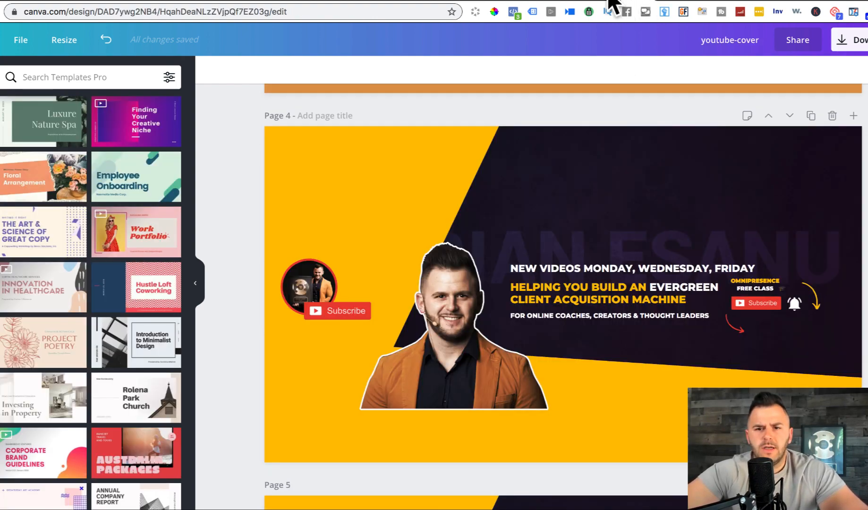
click(752, 303)
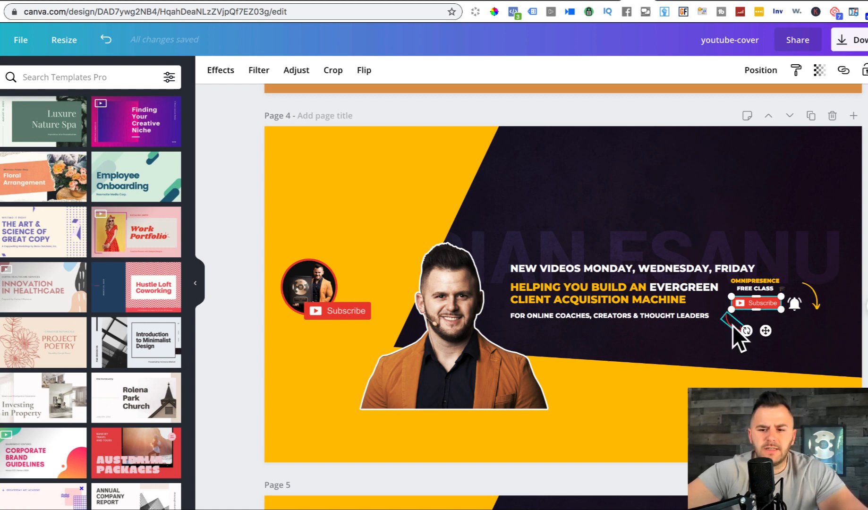
click(732, 325)
click(755, 303)
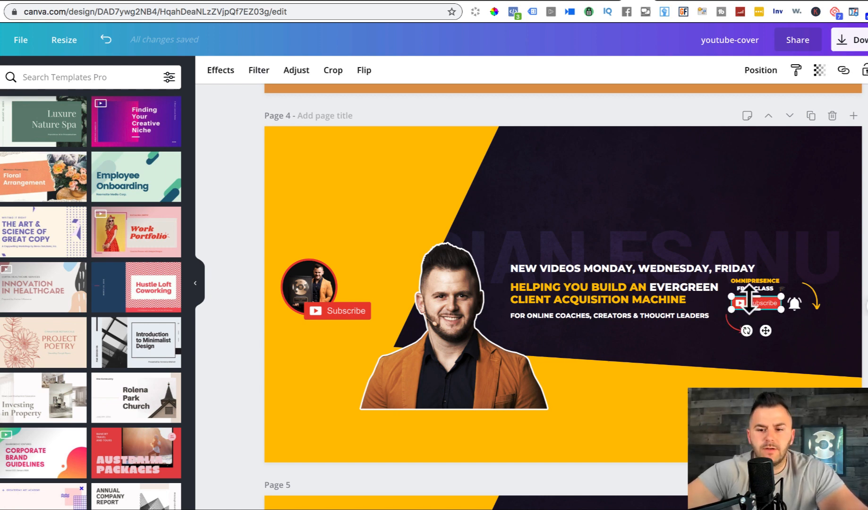
click(666, 3)
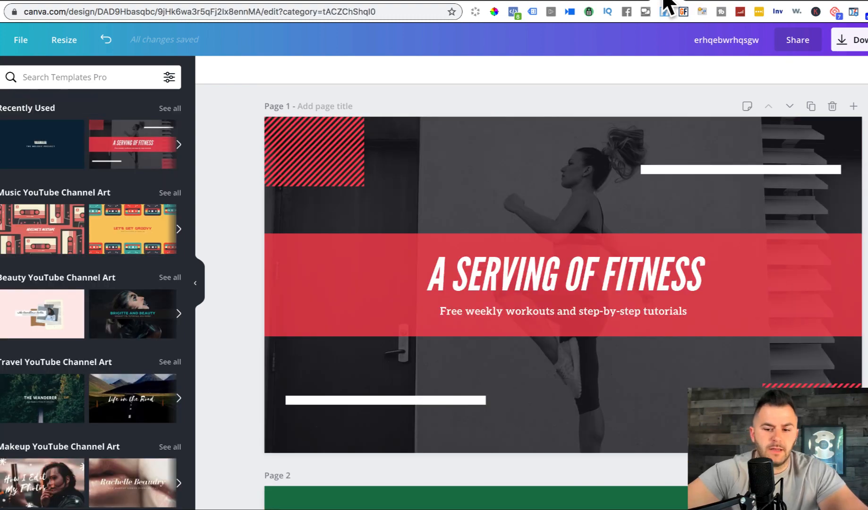
key(super+v)
- Recolor the red band behind page 1's "A Serving of Fitness" text with the black brand palette color
click(749, 239)
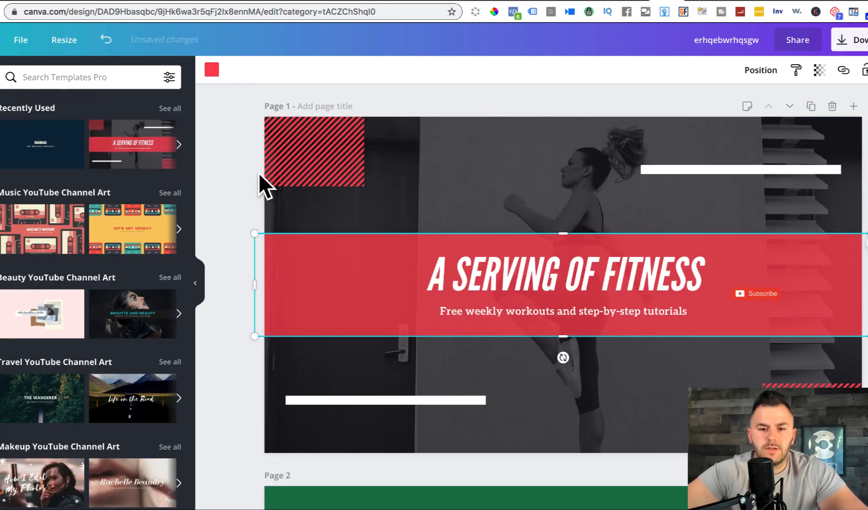
click(214, 70)
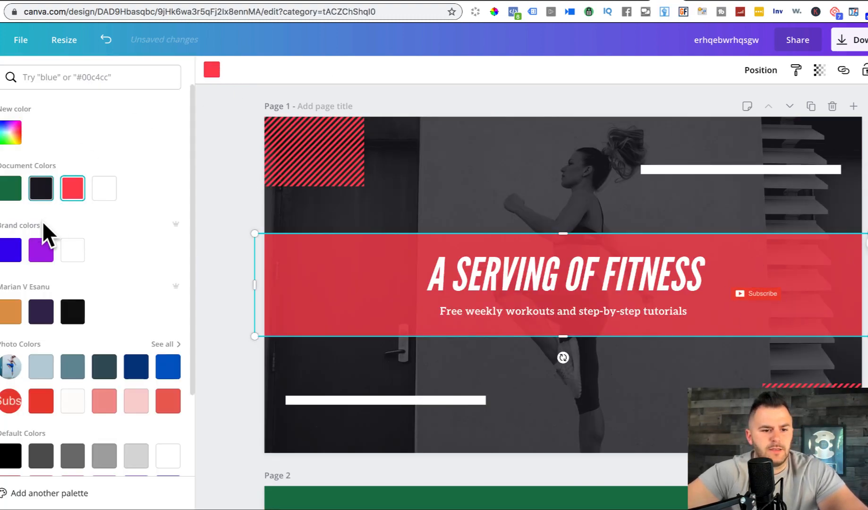
click(74, 311)
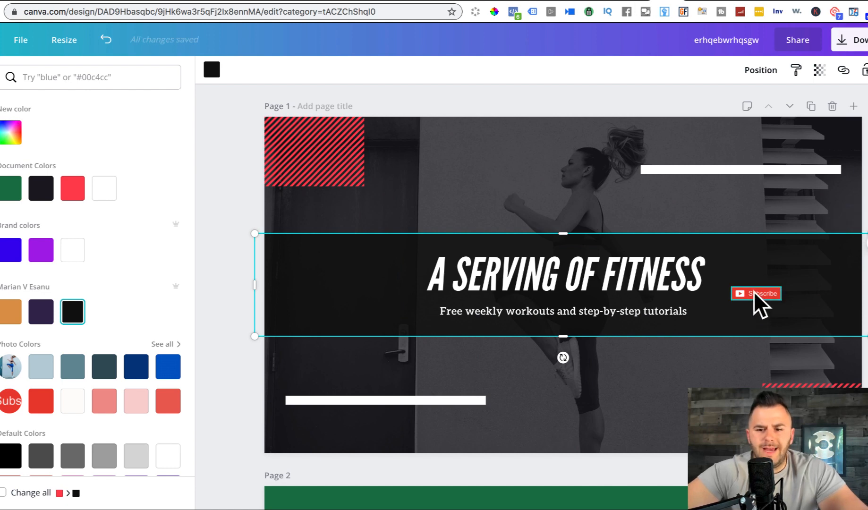
click(0, 77)
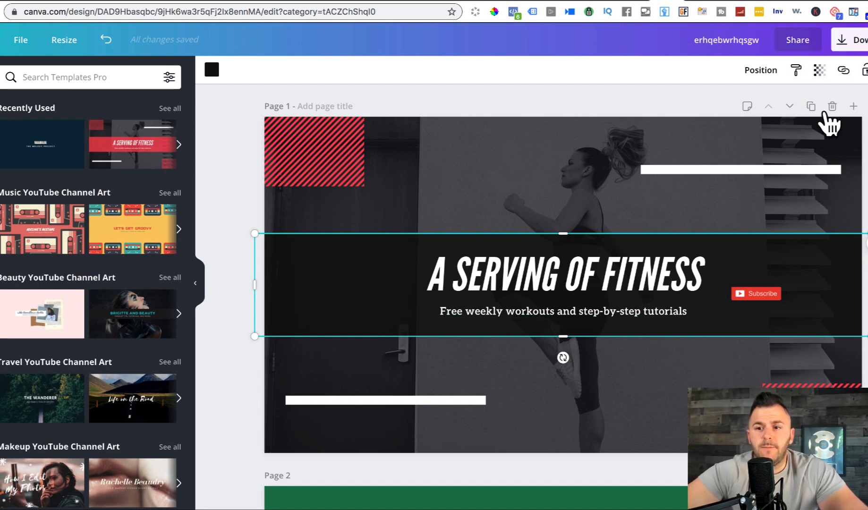
- Copy the fitness banner's share link with edit access
click(801, 41)
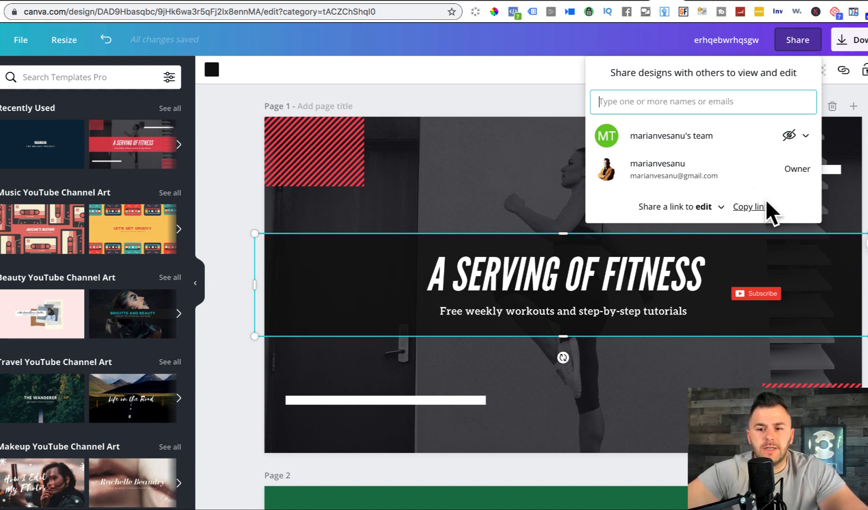
click(751, 207)
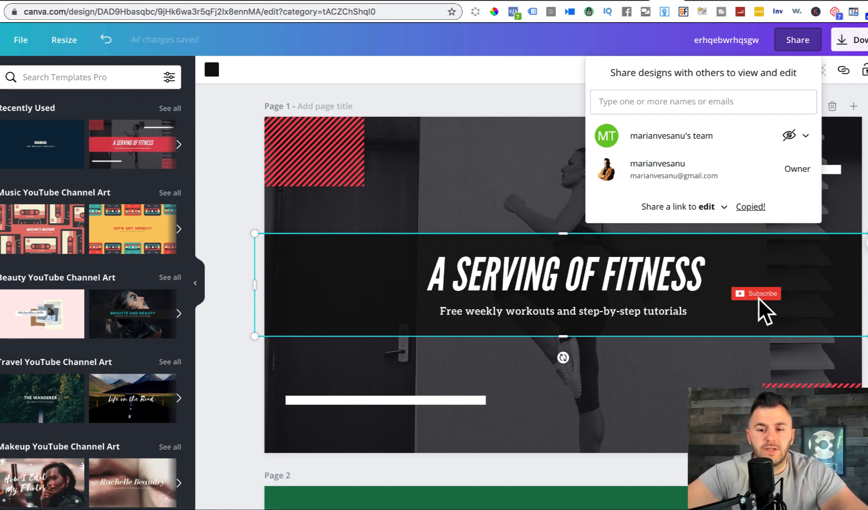
click(866, 276)
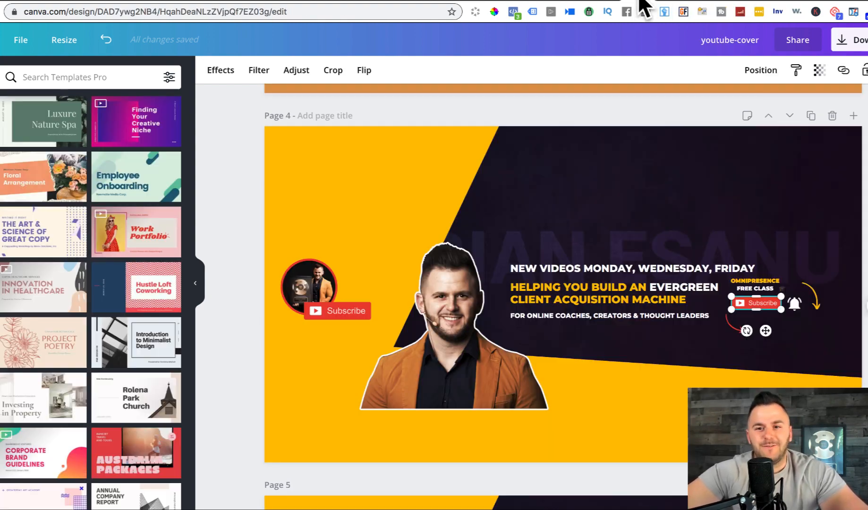
- Copy the bell icon and the red curved arrow from page 4 of the youtube-cover design to the fitness banner
click(795, 307)
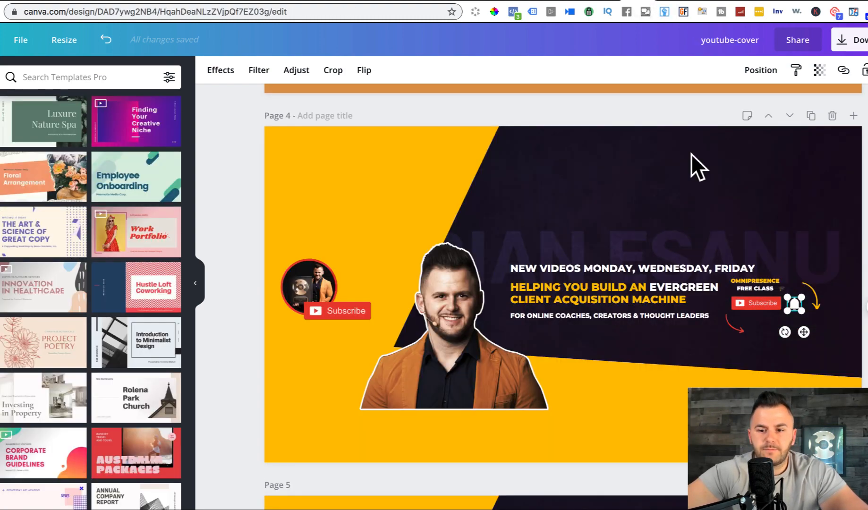
click(737, 332)
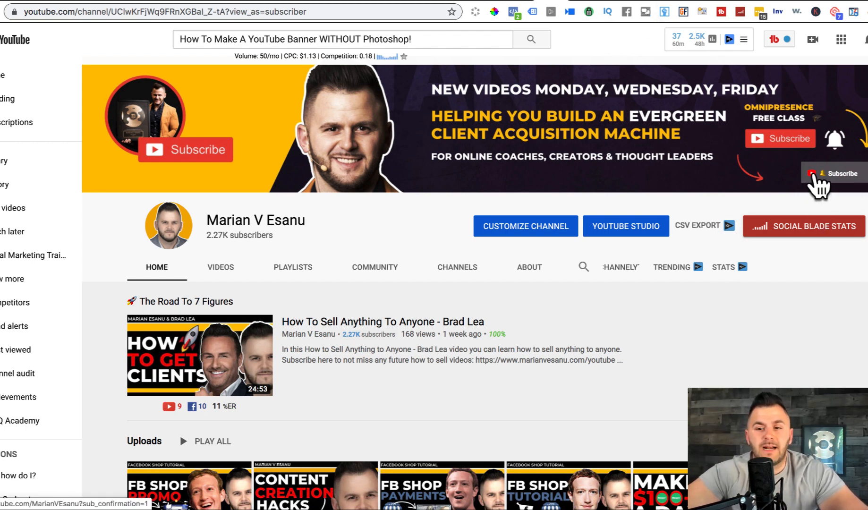
- Open the Subscribe link on the YouTube channel banner and examine the "?sub_confirmation=1" suffix of its address
click(812, 173)
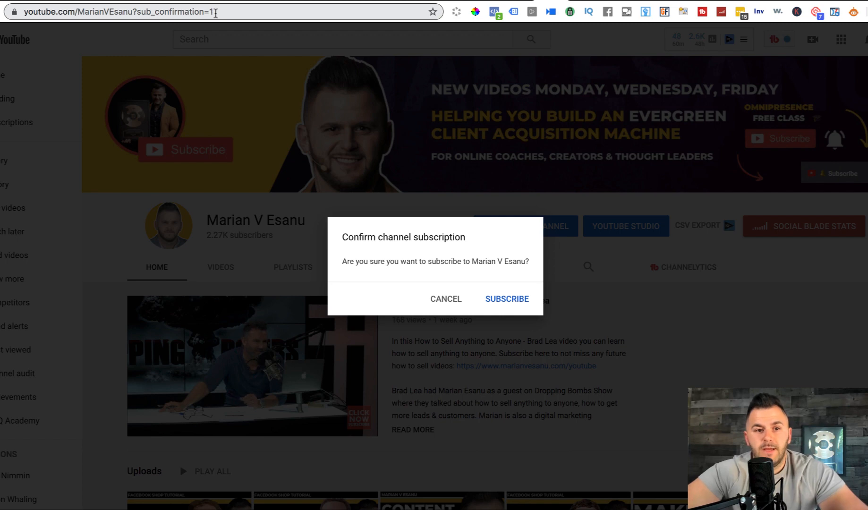
drag(241, 8, 134, 8)
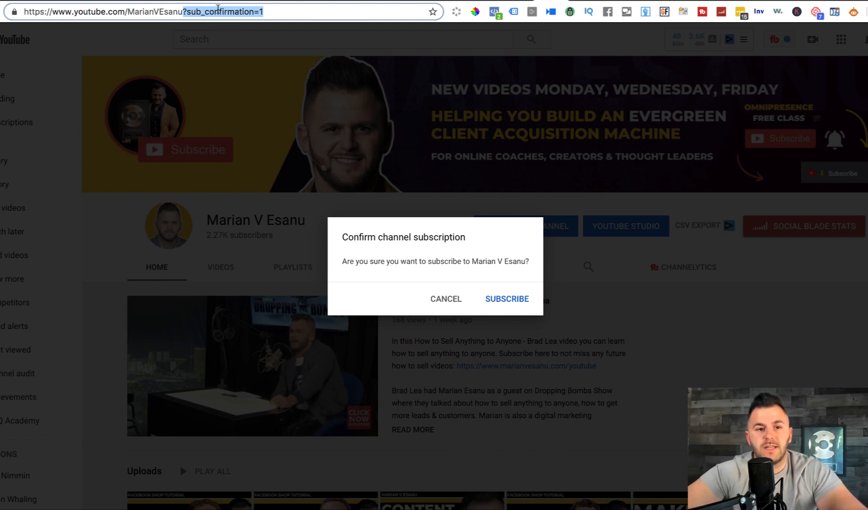
drag(25, 9, 176, 14)
drag(277, 12, 183, 11)
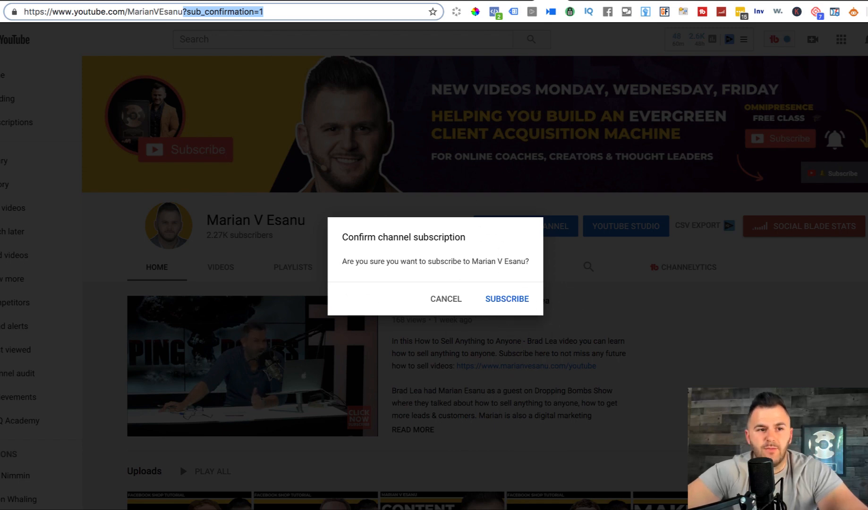
key(Return)
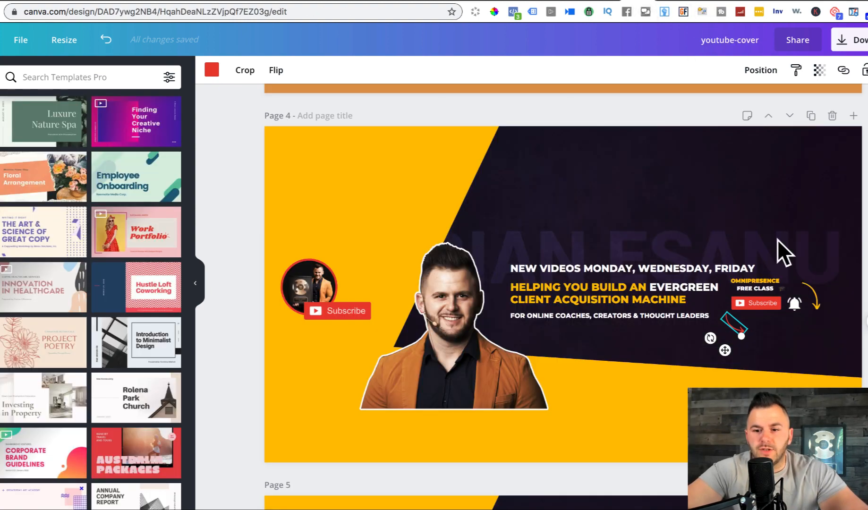
- Copy the yellow curved arrow and the "OMNIPRESENCE FREE CLASS" text from the youtube-cover design onto page 1 of the fitness banner
click(815, 306)
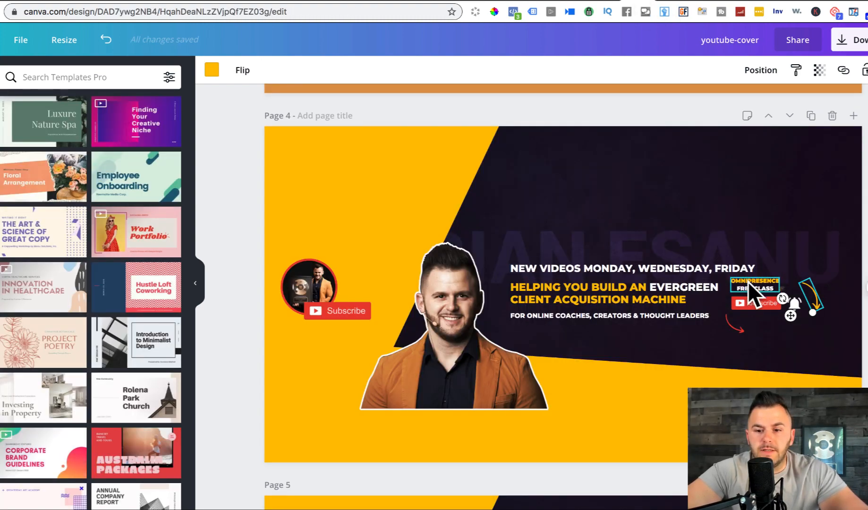
click(748, 283)
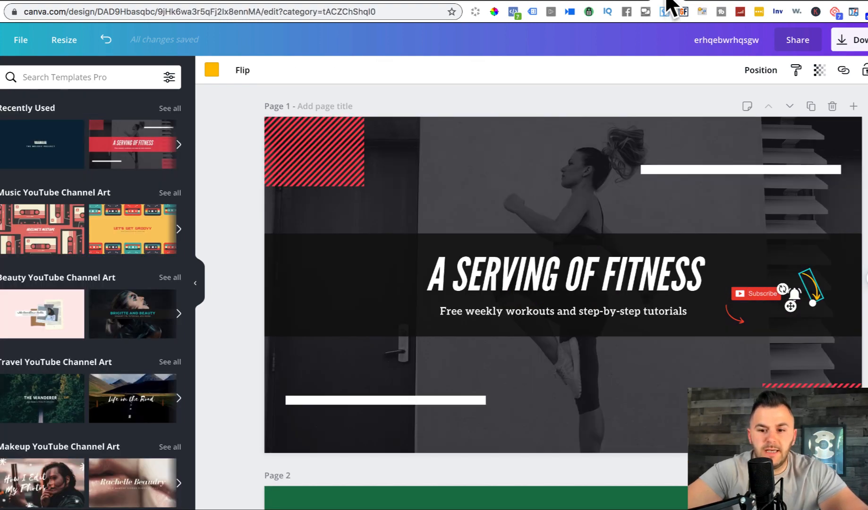
key(ctrl+v)
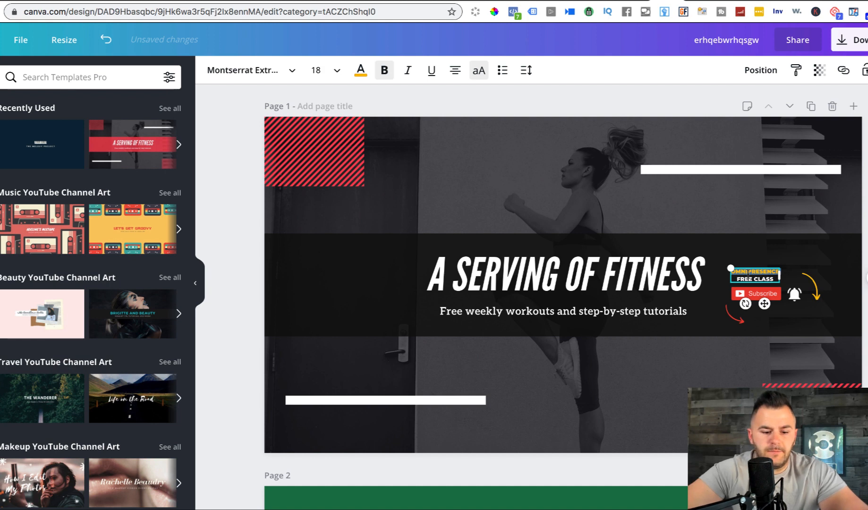
- Replace the text above the Subscribe button with "SUBSCRIBE HERE" on two lines
triple_click(748, 272)
text(SUB)
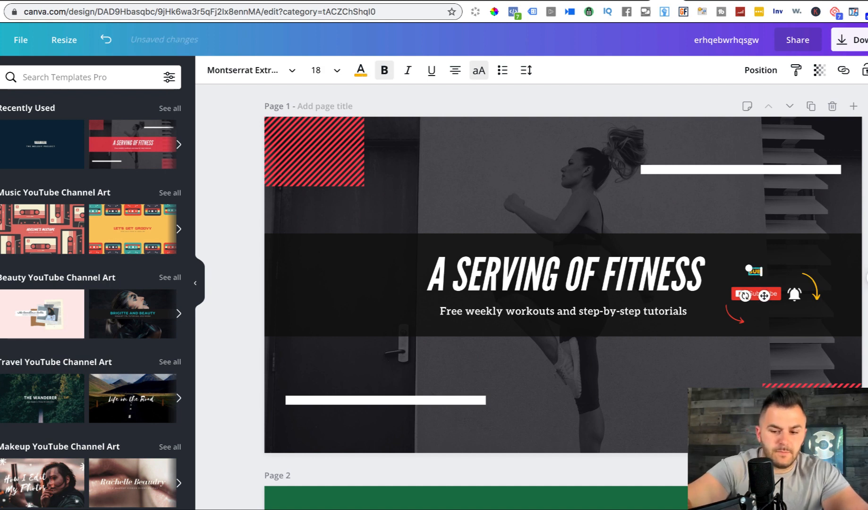
key(BackSpace)
text(BS)
key(BackSpace)
key(BackSpace)
text(BSCRIBE)
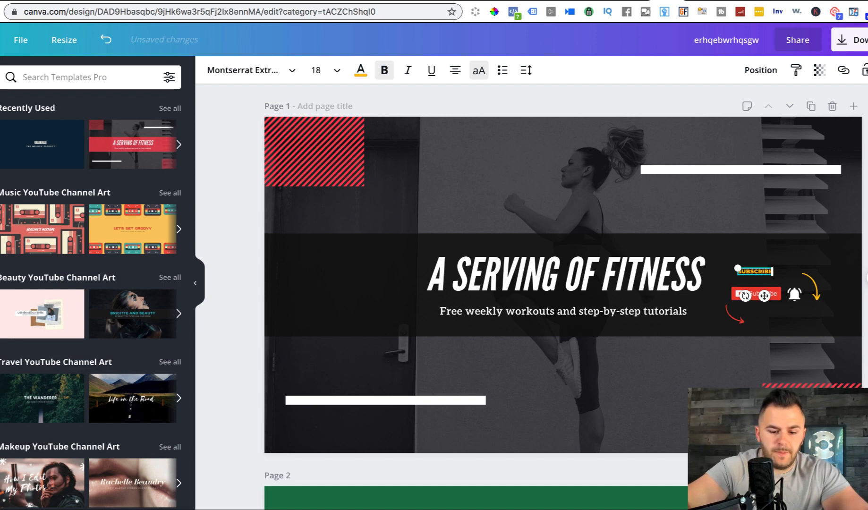
key(Return)
text(HERE)
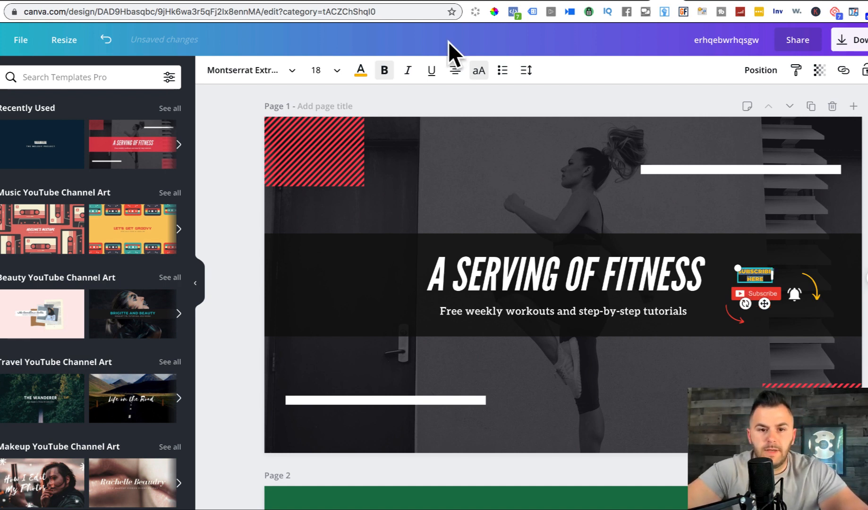
- Recolor the "SUBSCRIBE HERE" text with the white brand color
click(361, 70)
click(72, 282)
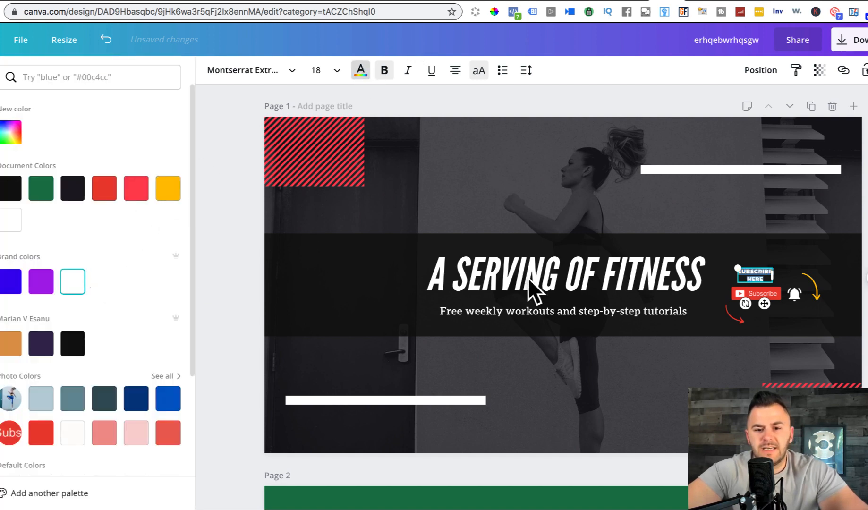
key(Escape)
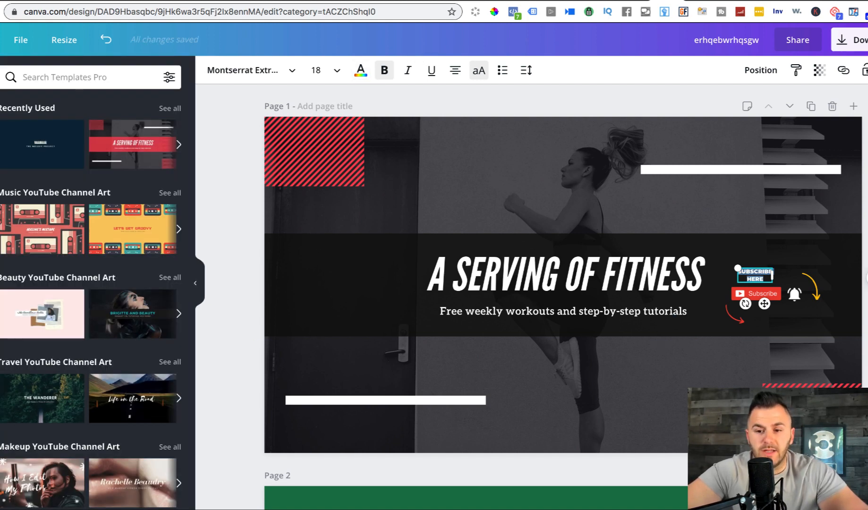
key(Escape)
- Recolor the yellow curved arrow beside the bell icon with the white brand color
click(815, 286)
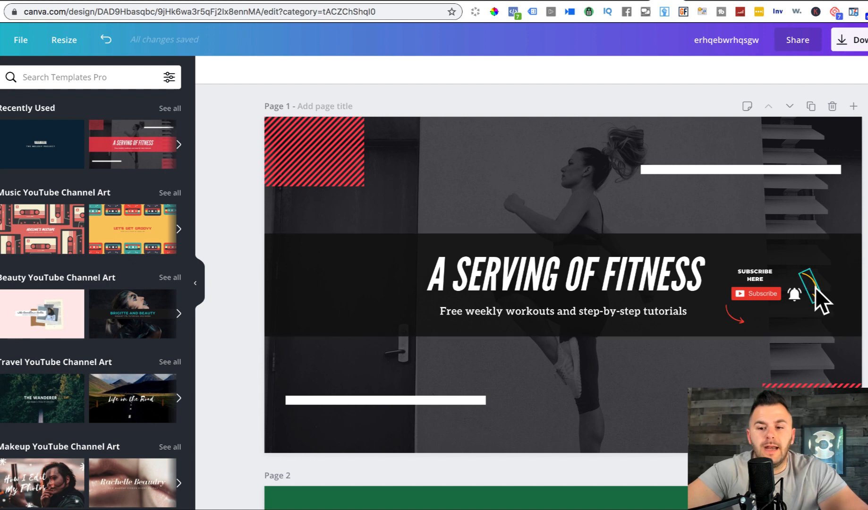
click(212, 70)
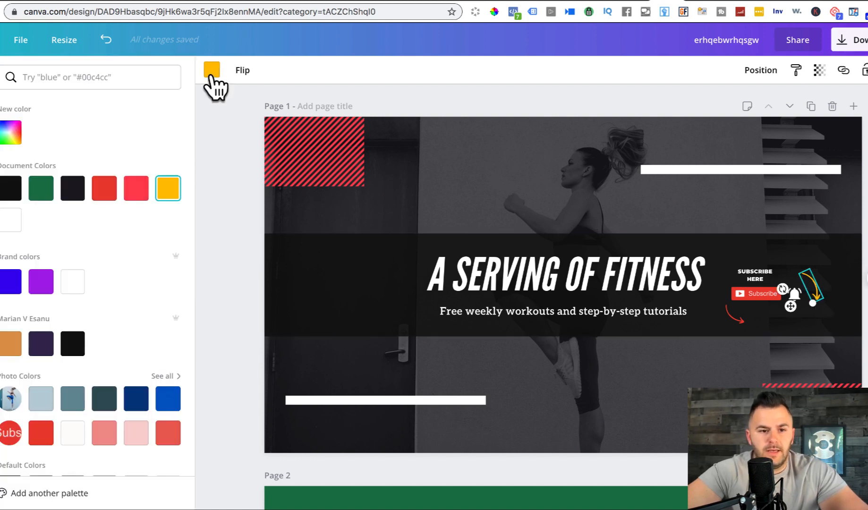
click(72, 282)
key(Escape)
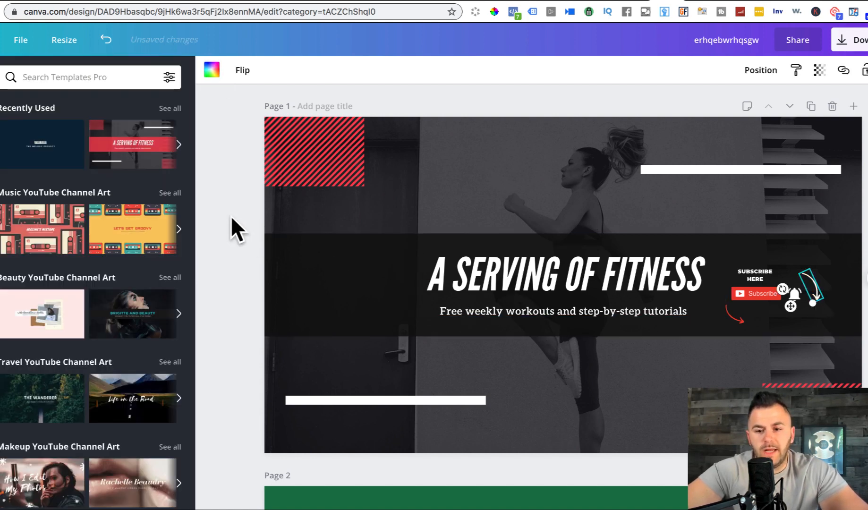
key(Escape)
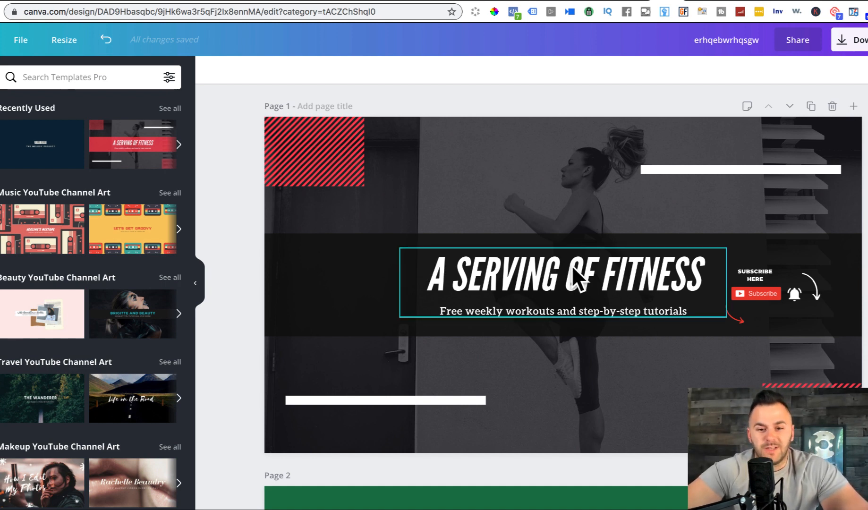
- Replace the "A SERVING OF FITNESS" heading on page 1 with "YOUTUBE CHANNEL NAME"
click(518, 287)
double_click(513, 276)
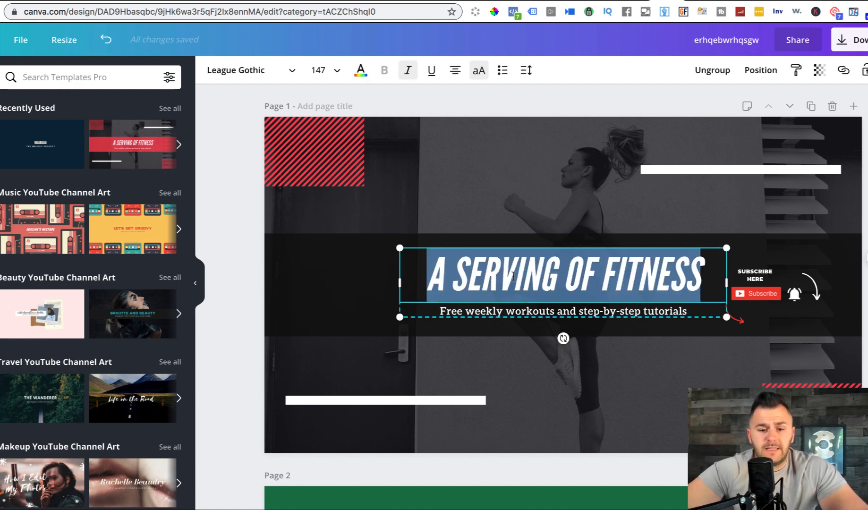
text(YOUTUBE C)
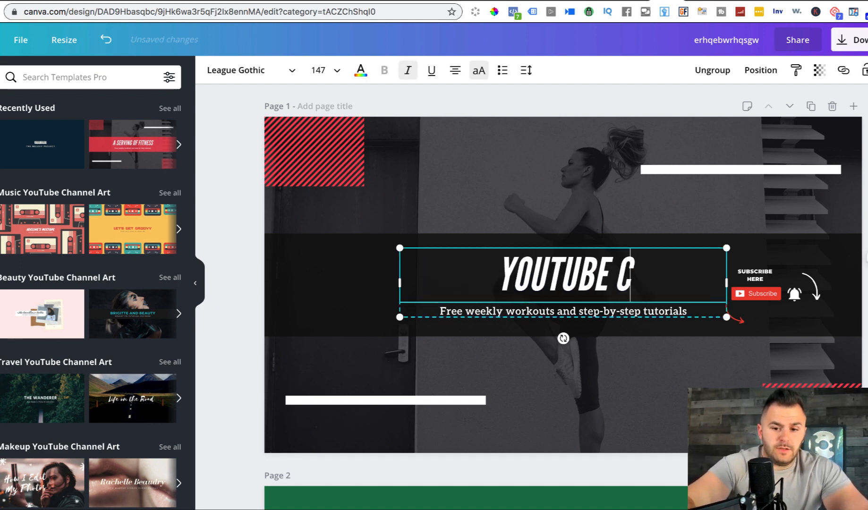
text(HANNEL NAME)
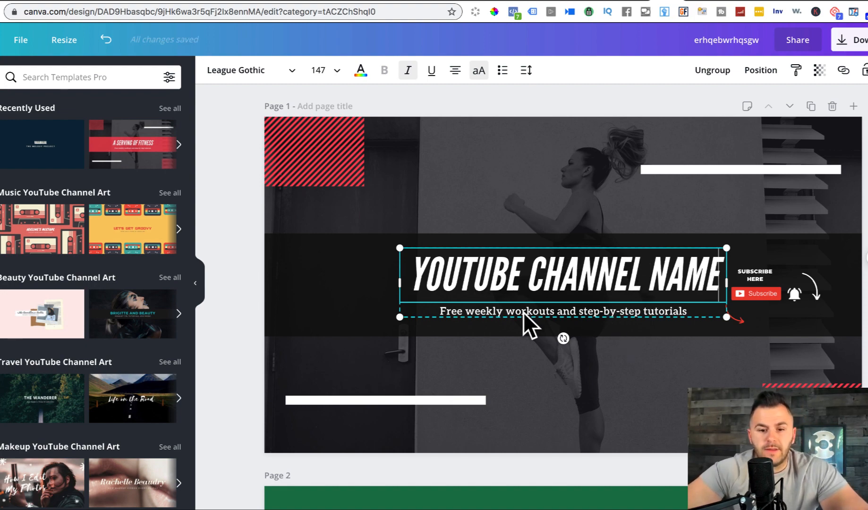
click(487, 316)
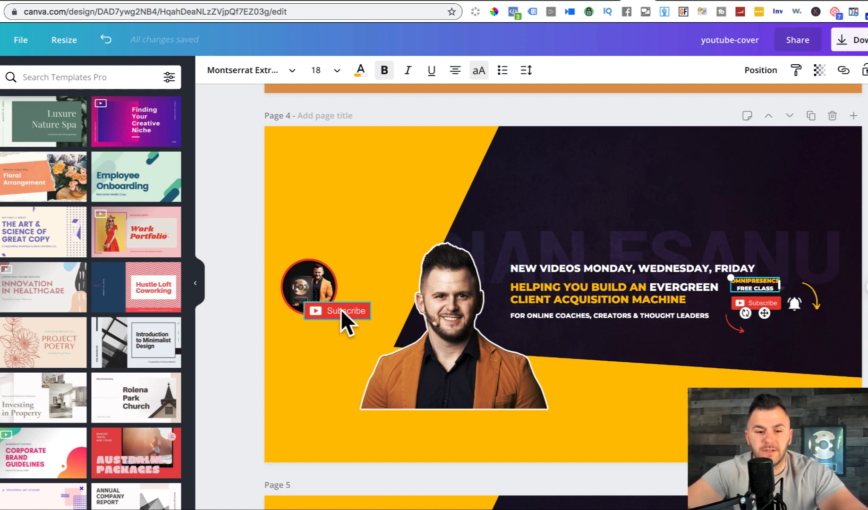
- Copy the large red Subscribe button beside the round photo on page 4 of the youtube-cover design onto page 1 of the fitness banner
click(297, 276)
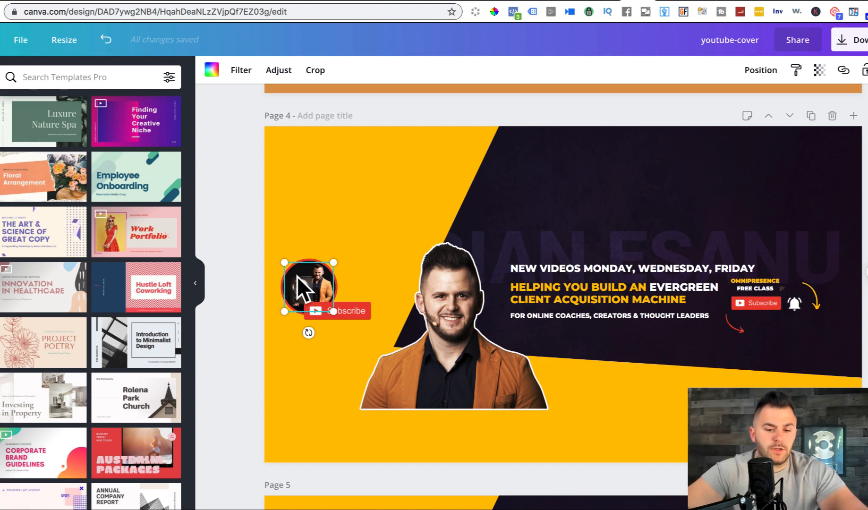
click(678, 3)
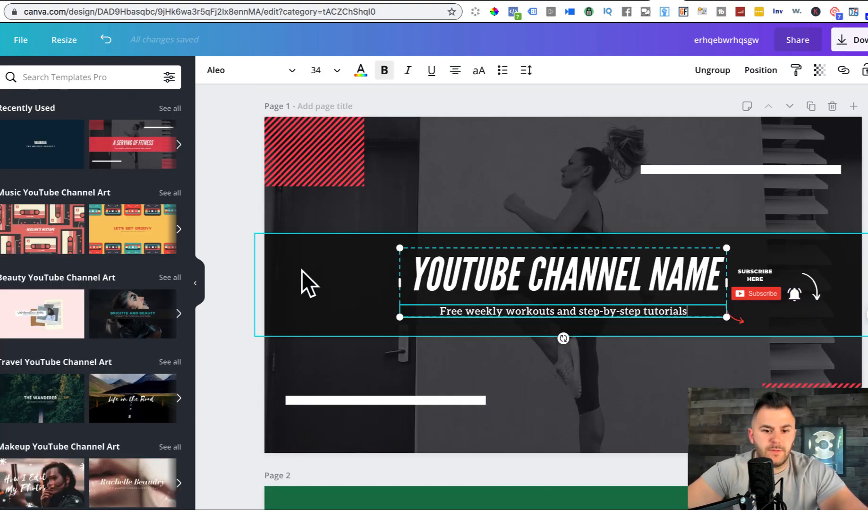
click(328, 279)
click(637, 1)
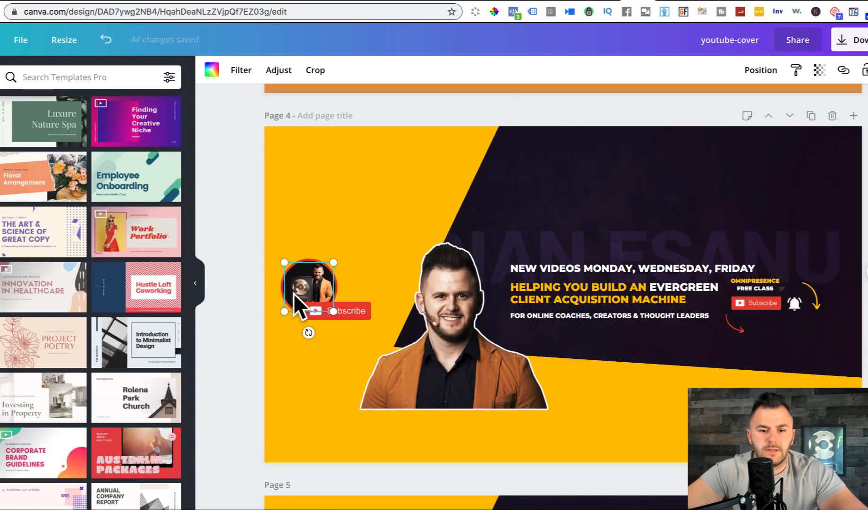
click(357, 309)
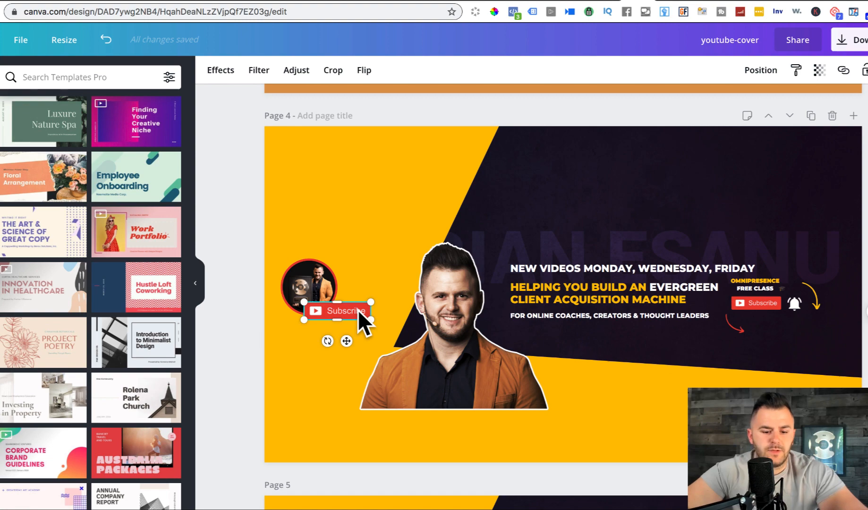
click(666, 2)
key(super+v)
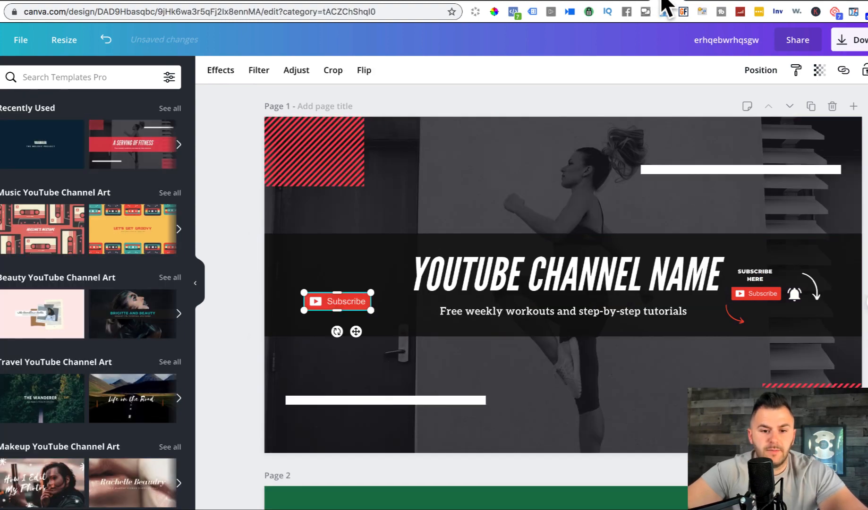
- Copy the circular photo frame from page 4 of the youtube-cover design onto page 1 of the fitness banner
click(640, 1)
click(310, 284)
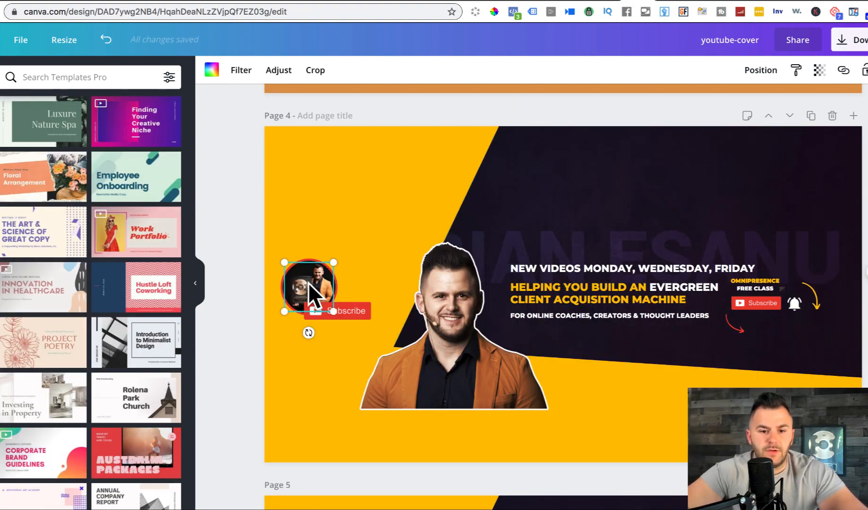
click(667, 2)
key(super+v)
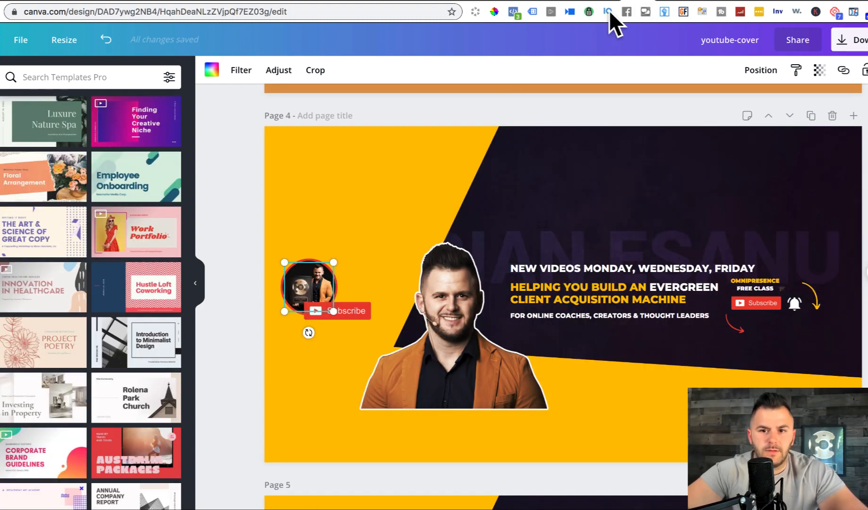
- Copy the red circle behind the round photo from the youtube-cover design onto the banner and send it backward behind the photo
click(643, 4)
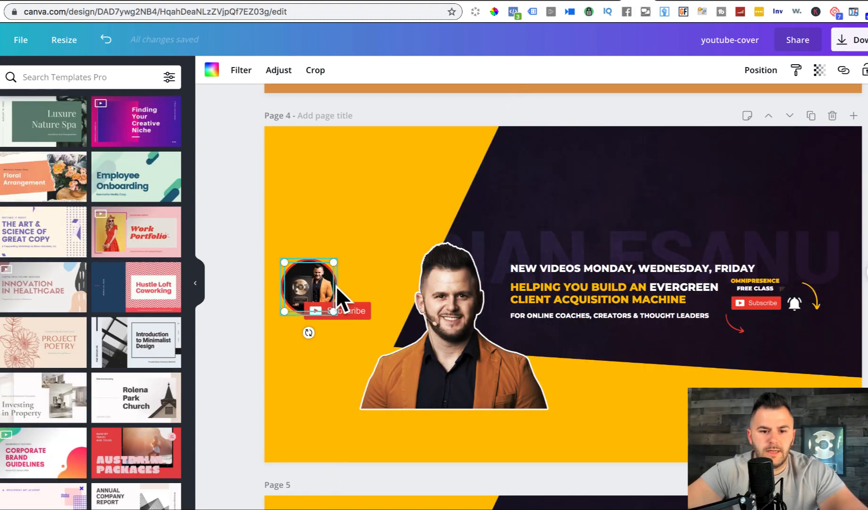
click(335, 286)
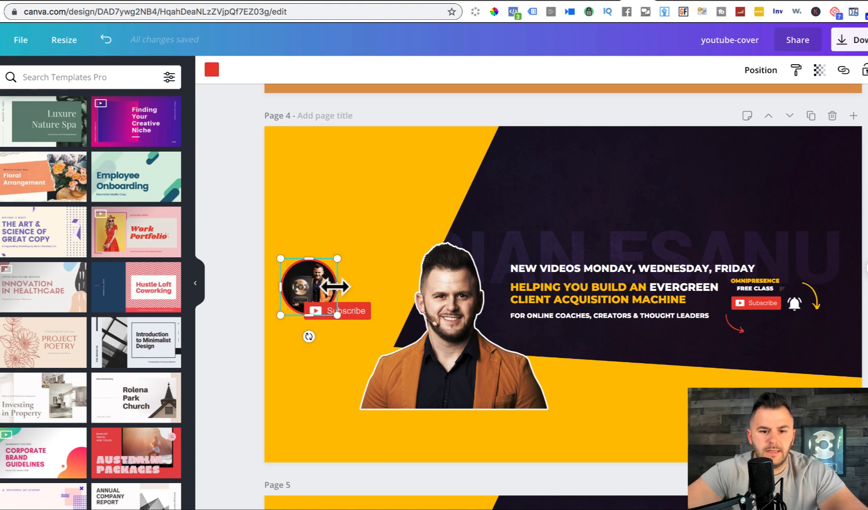
click(666, 2)
key(super+v)
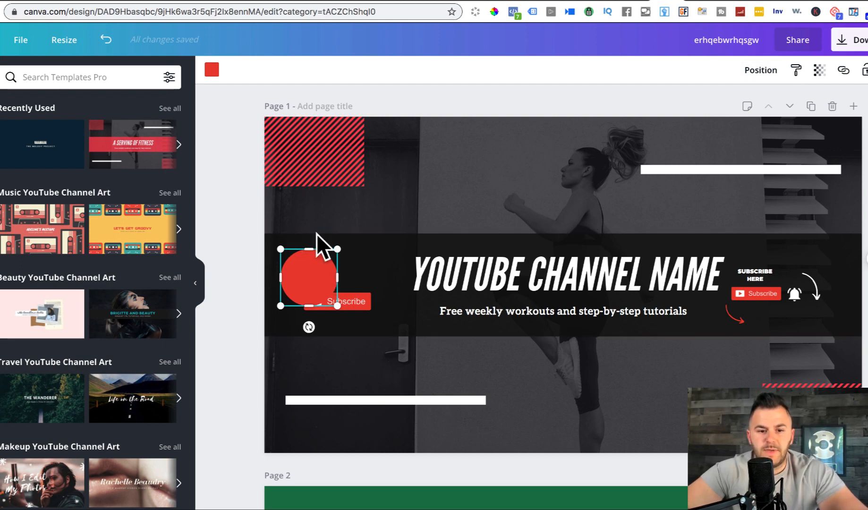
click(752, 70)
click(716, 105)
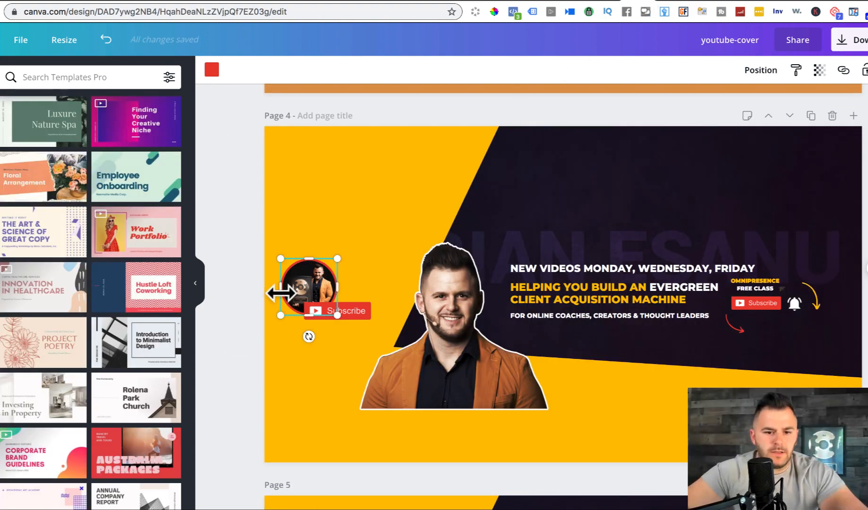
click(304, 271)
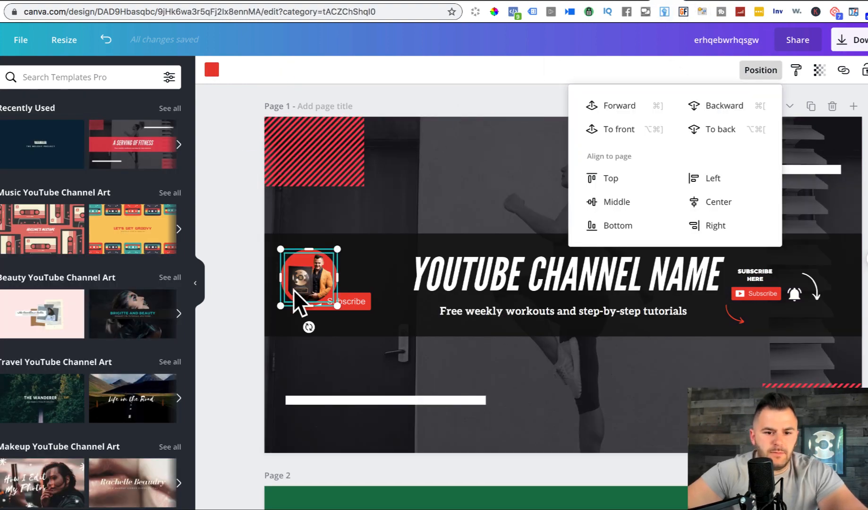
click(306, 290)
key(super+v)
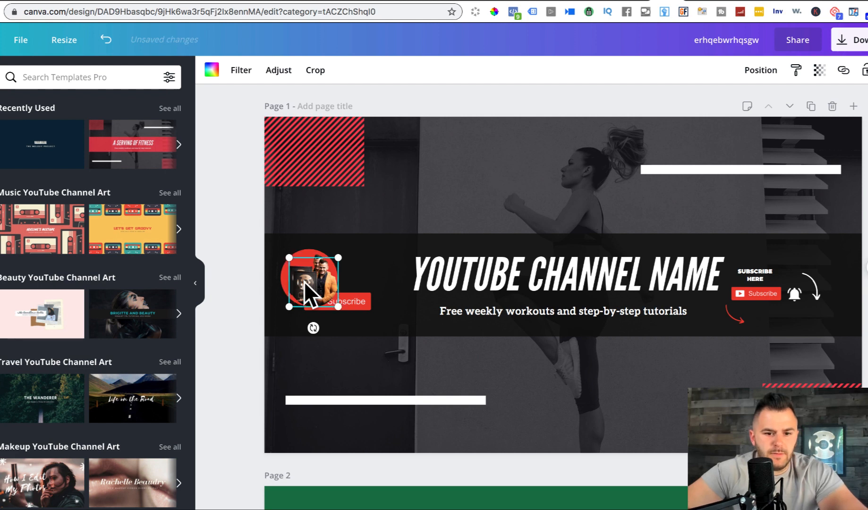
key(Delete)
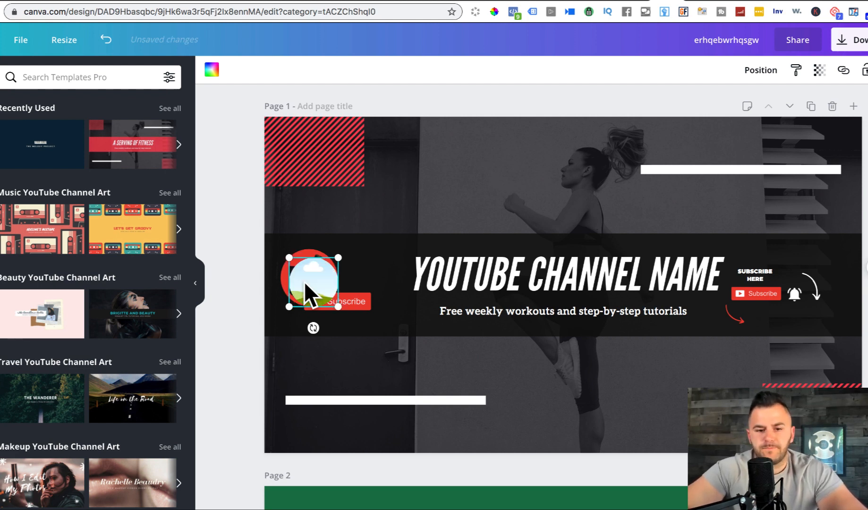
key(super+z)
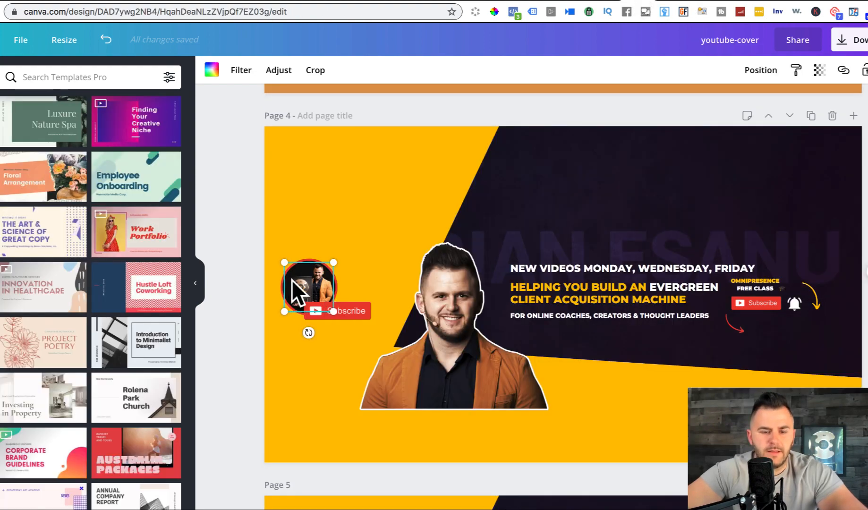
- Copy the black circle behind the youtube-cover's round photo onto the banner, restore the shifted source photo, and send the pasted circle backward behind the banner photo
drag(285, 261, 293, 284)
click(297, 291)
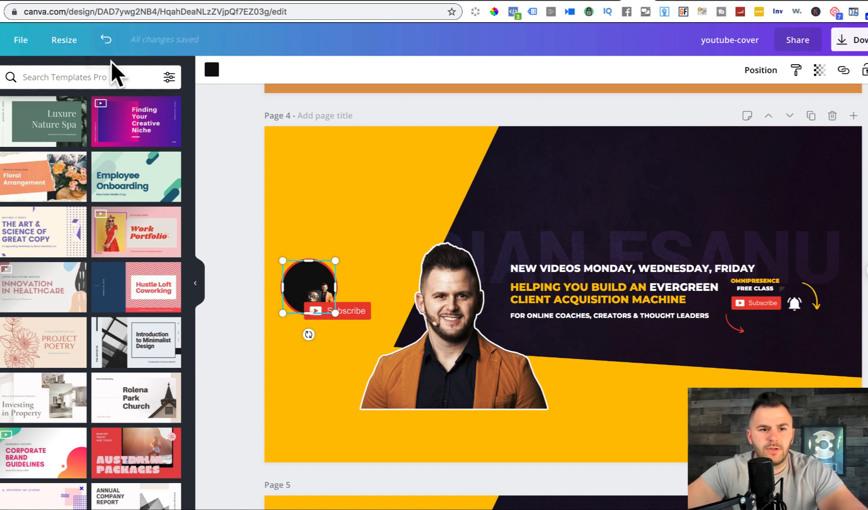
click(106, 38)
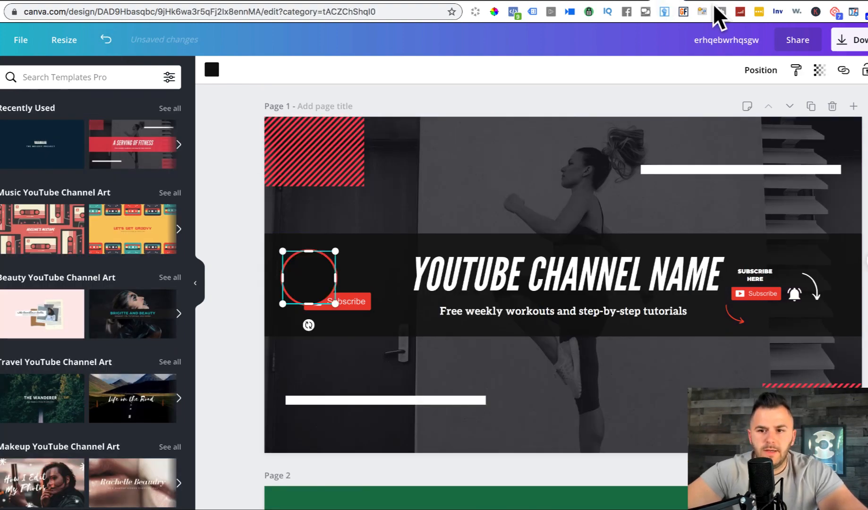
click(762, 77)
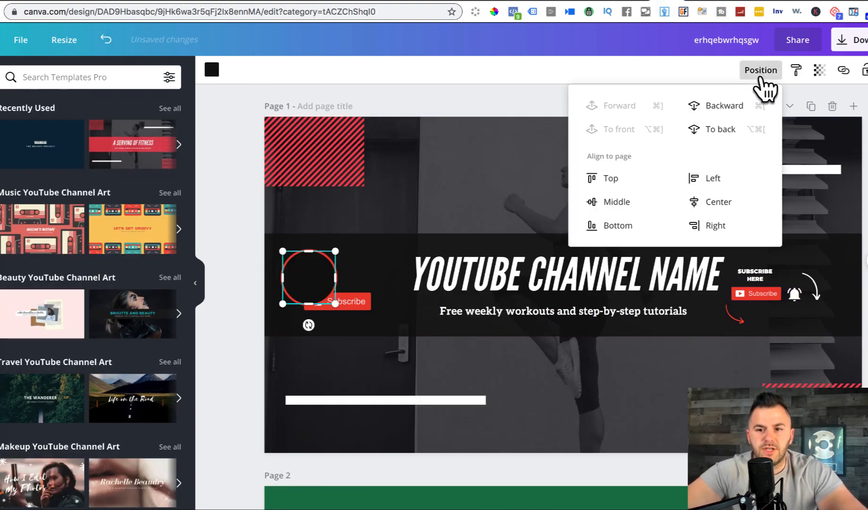
click(722, 105)
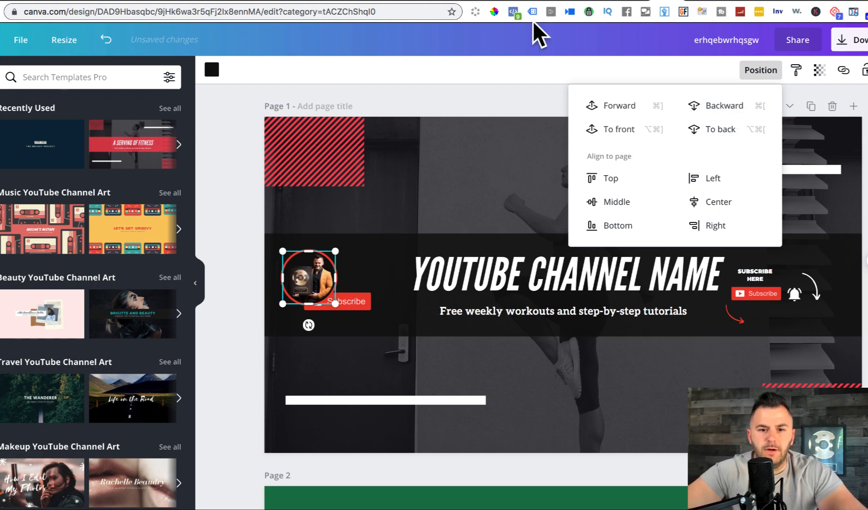
click(500, 101)
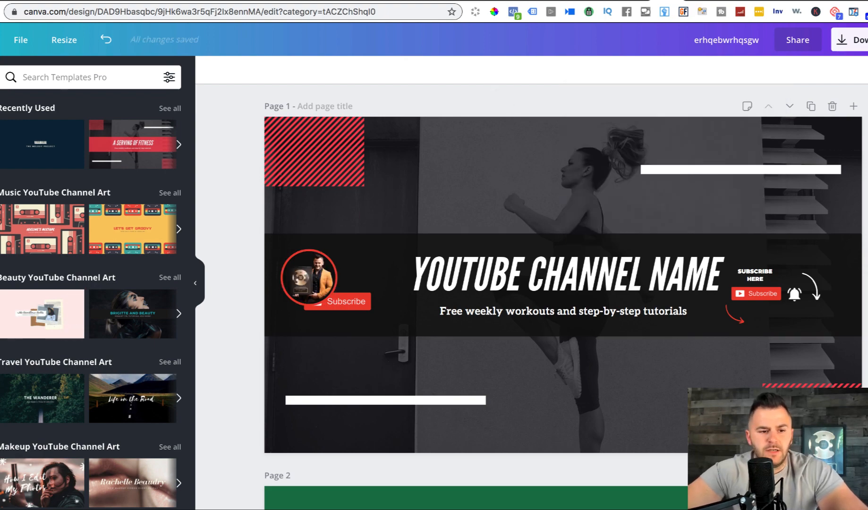
- Replace the picture in the banner's circular frame with the uploaded background-free headshot of the man in a grey T-shirt
click(1, 288)
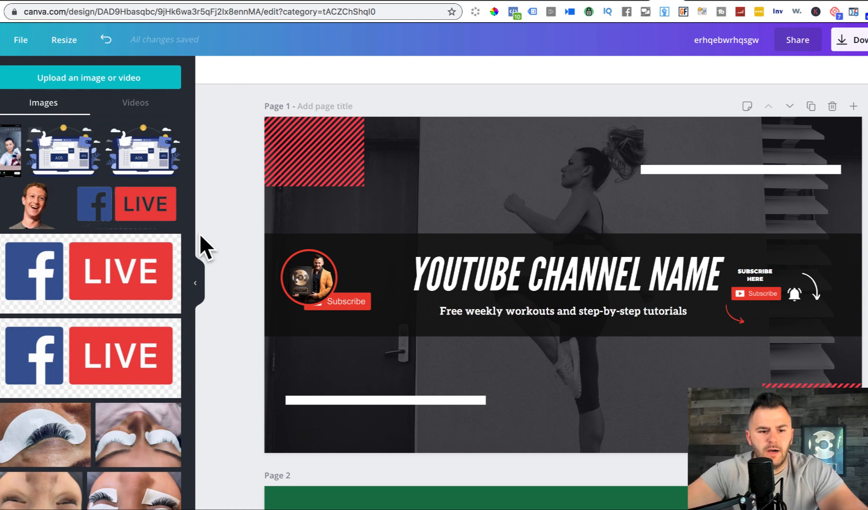
scroll(189, 236, down, 3)
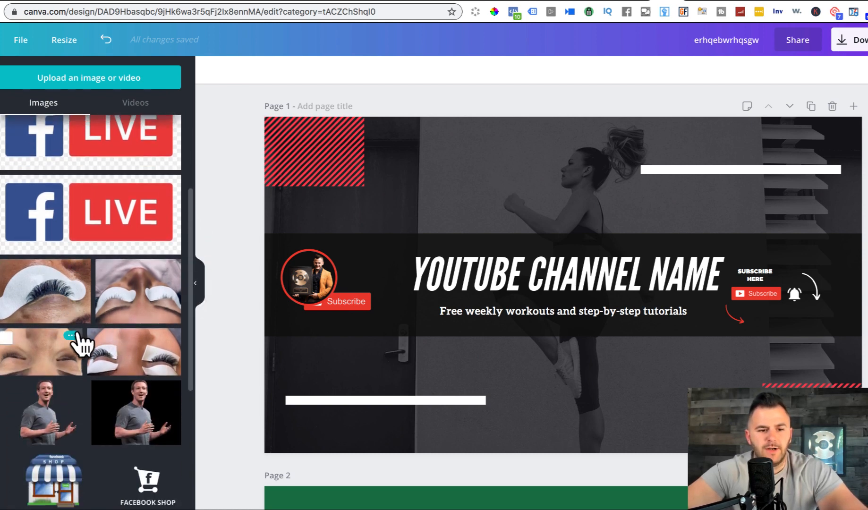
scroll(188, 248, down, 7)
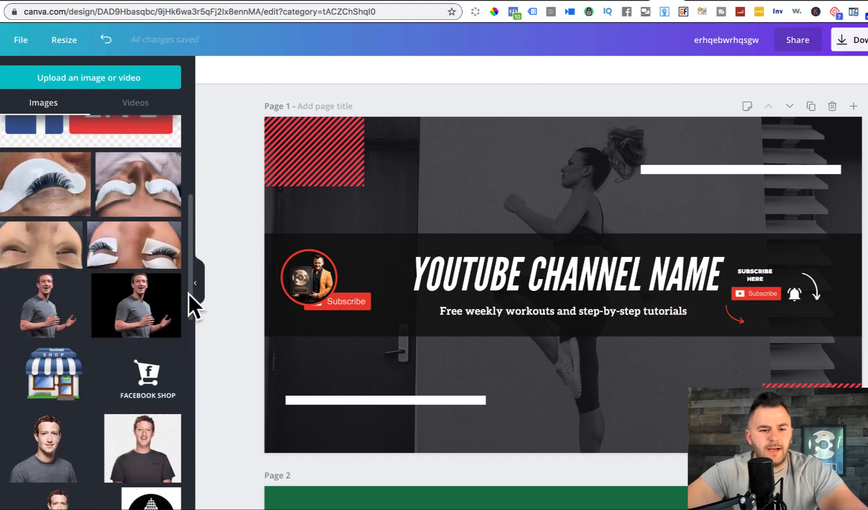
drag(196, 371, 190, 319)
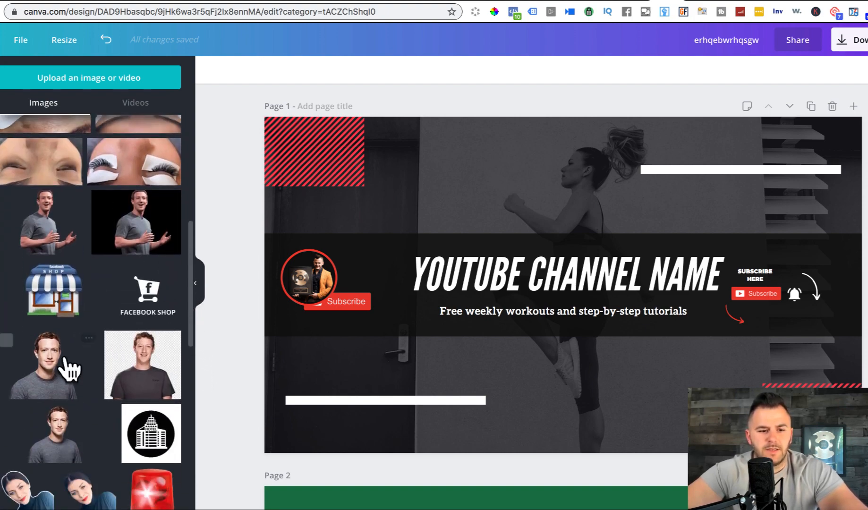
drag(53, 368, 292, 265)
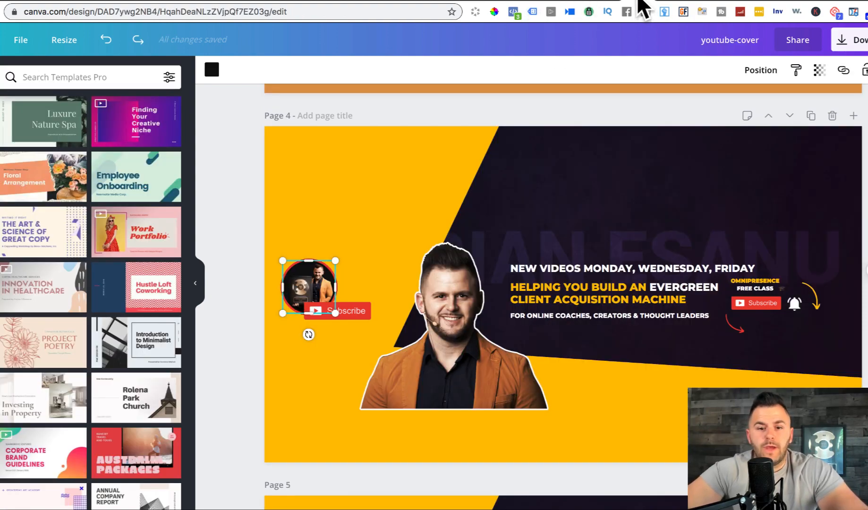
- Copy the cut-out portrait of the man in the orange jacket from page 4 of the youtube-cover design onto page 1 of the banner
click(465, 345)
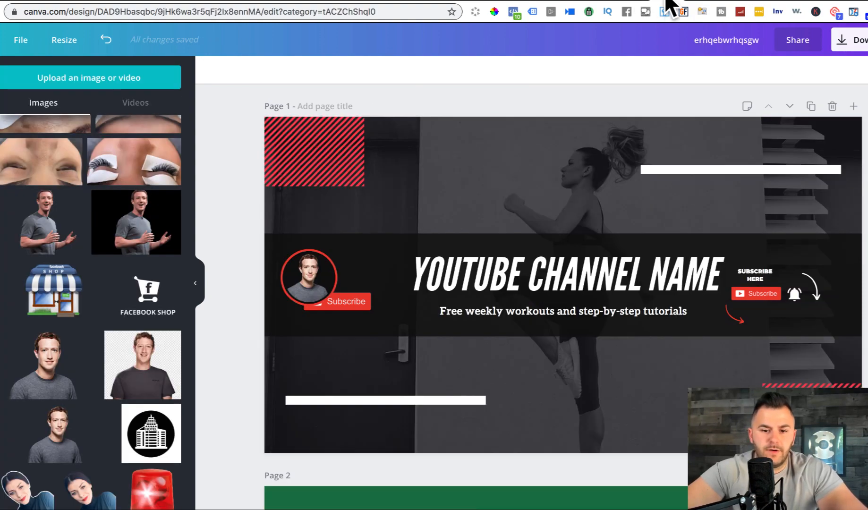
key(ctrl+v)
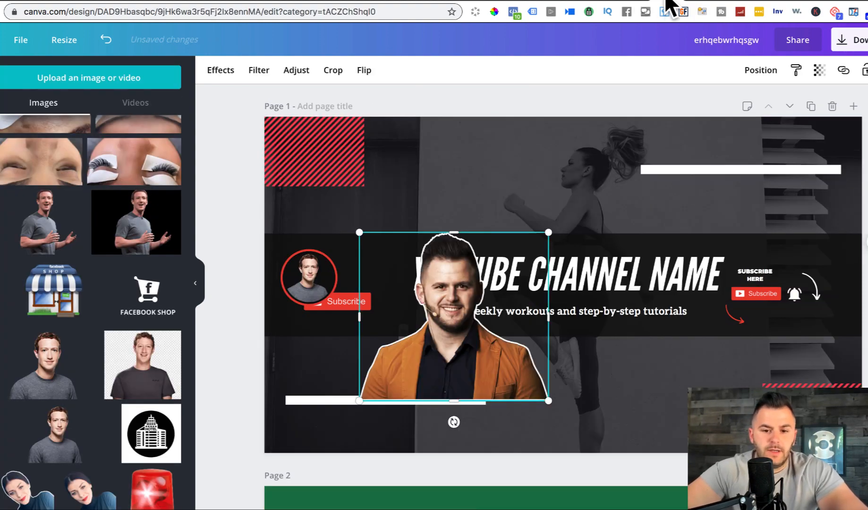
- Set the "YOUTUBE CHANNEL NAME" heading's font size to 110
double_click(595, 276)
click(326, 70)
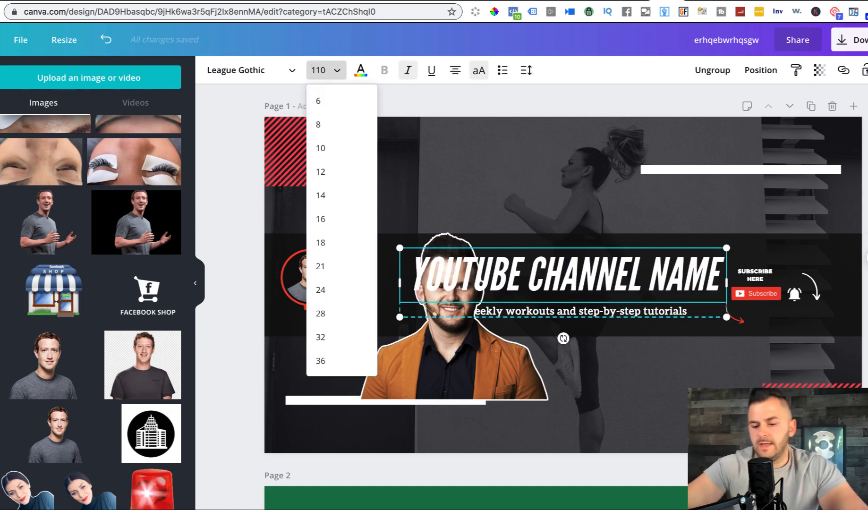
key(Return)
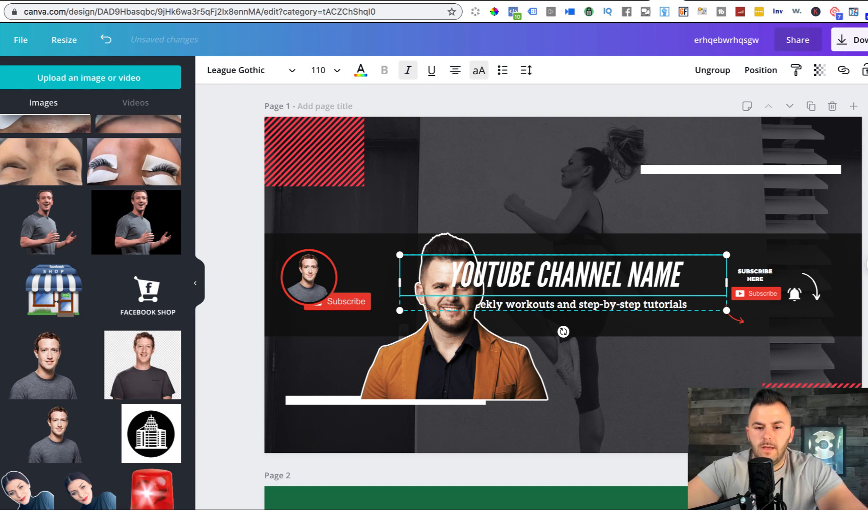
- Arrange the orange-jacket portrait and the heading text group side by side, between the round photo and the "SUBSCRIBE HERE" graphics
drag(582, 283, 613, 272)
click(394, 343)
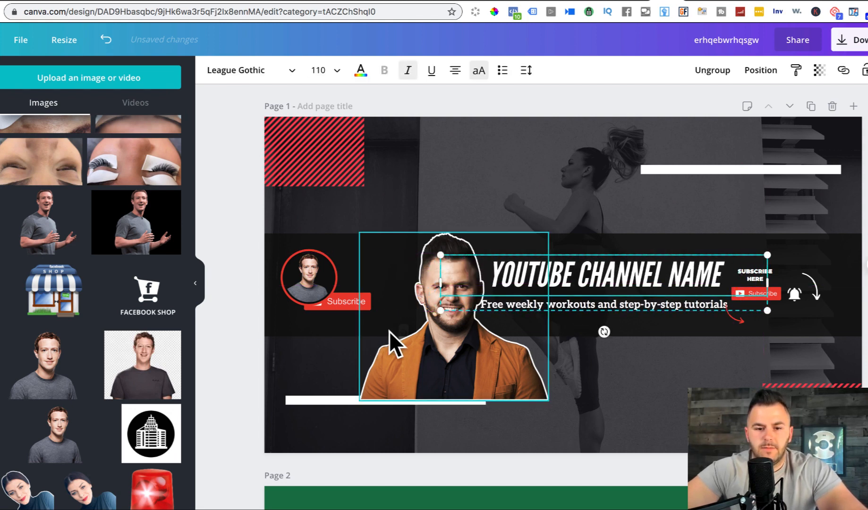
drag(423, 336, 397, 335)
click(634, 283)
drag(634, 282, 626, 280)
click(865, 263)
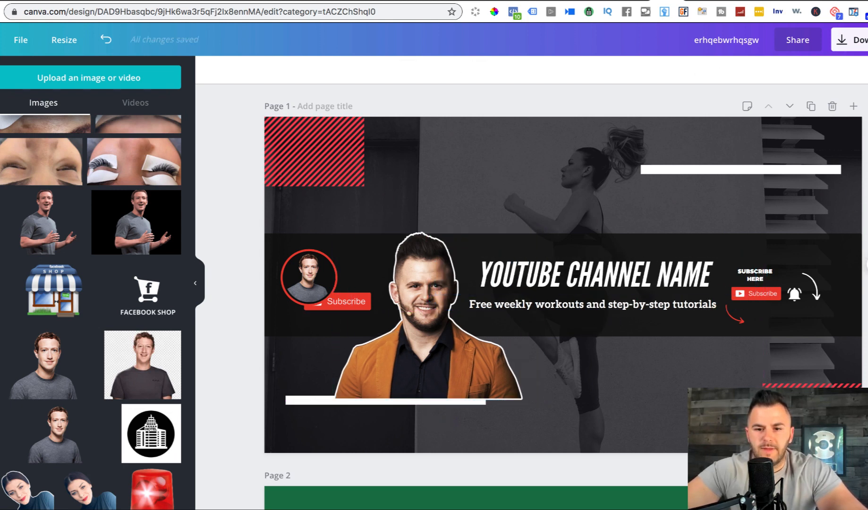
- Replace the fitness photo in page 1's background with the dark purple image from the uploads
scroll(562, 274, down, 1)
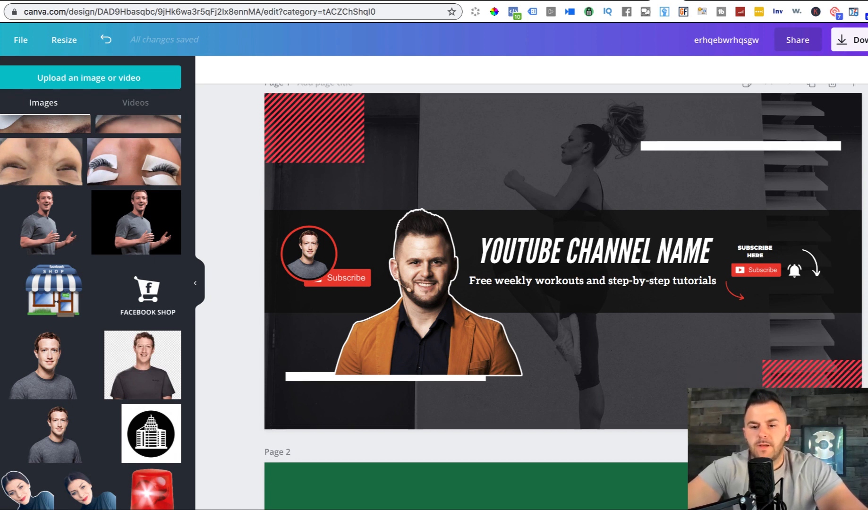
click(589, 147)
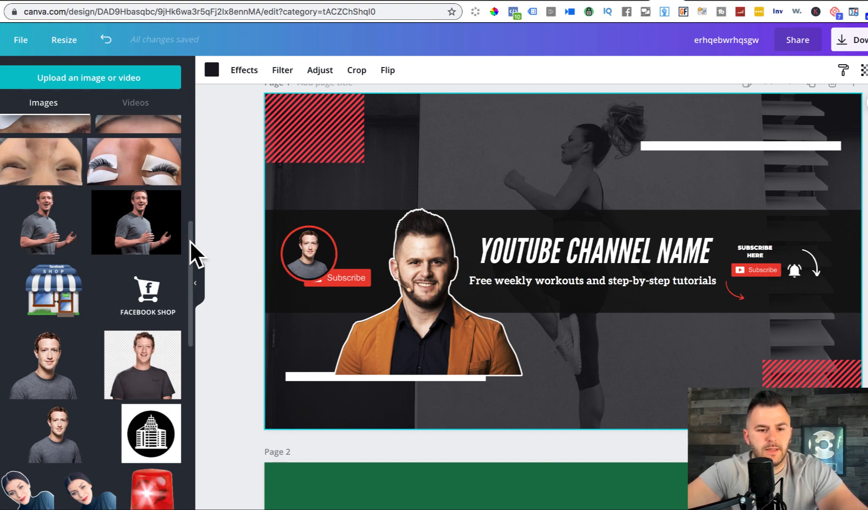
drag(190, 241, 213, 509)
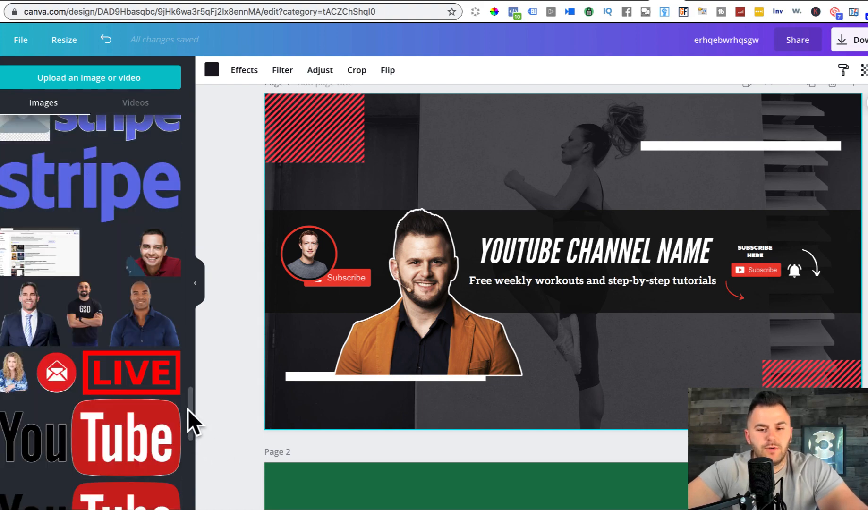
drag(192, 396, 192, 506)
scroll(112, 458, down, 10)
scroll(174, 430, down, 2)
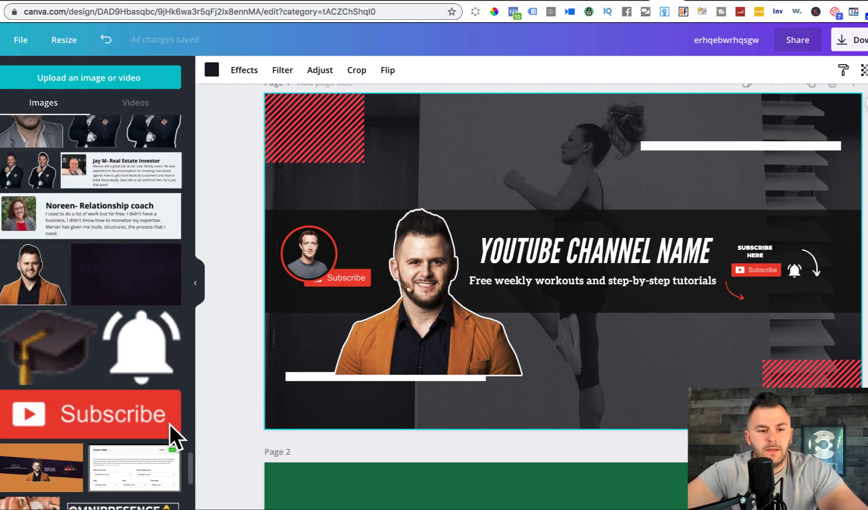
drag(116, 271, 475, 158)
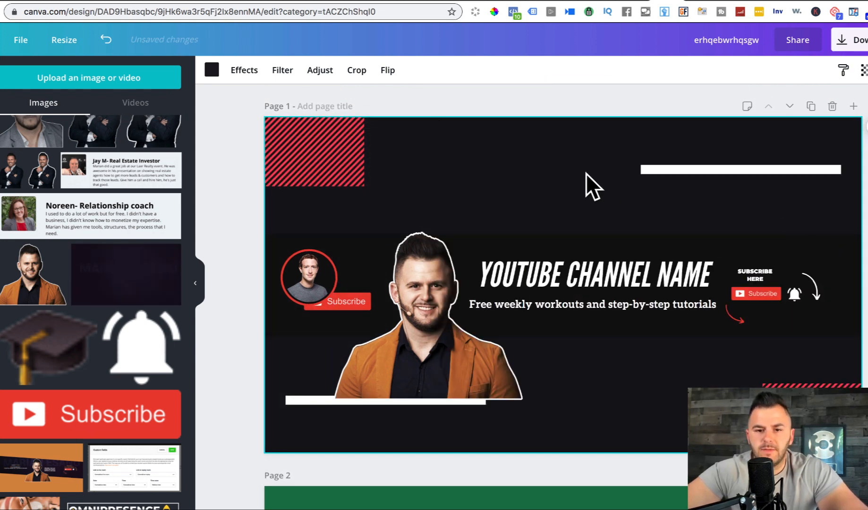
- Recolor the page 1 background to the light grey #abaaaf
click(212, 70)
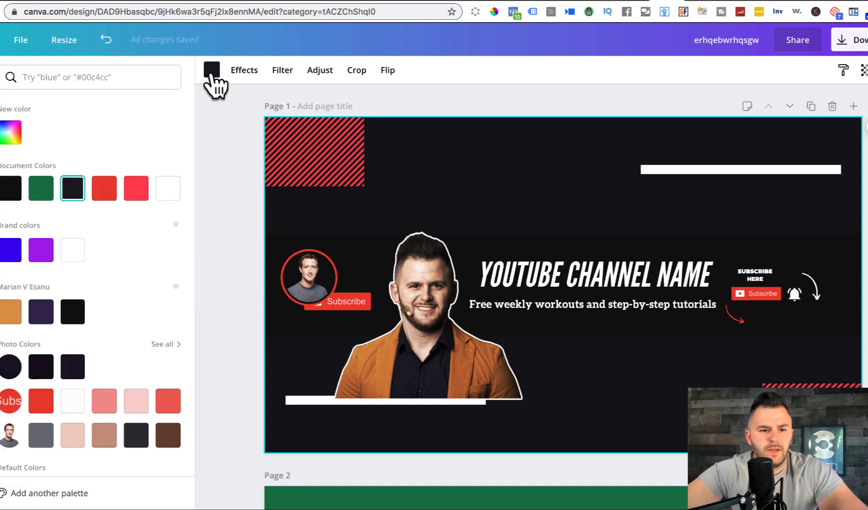
click(14, 133)
drag(39, 196, 15, 187)
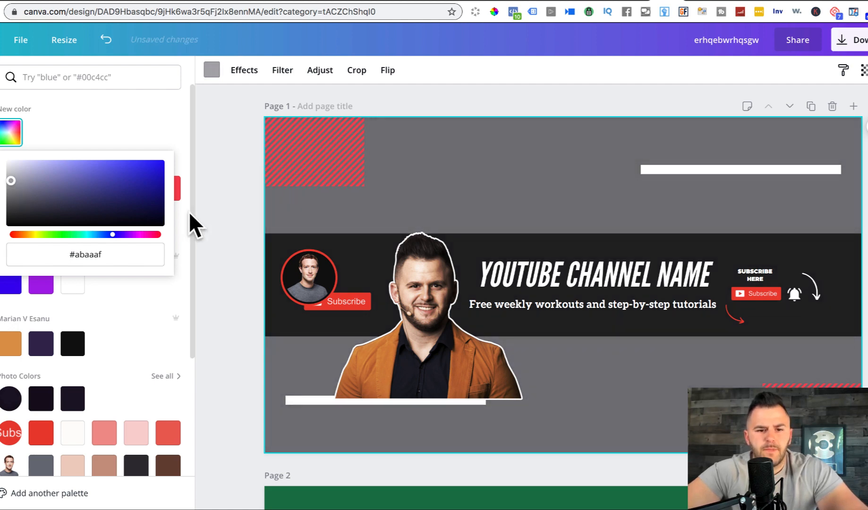
click(246, 202)
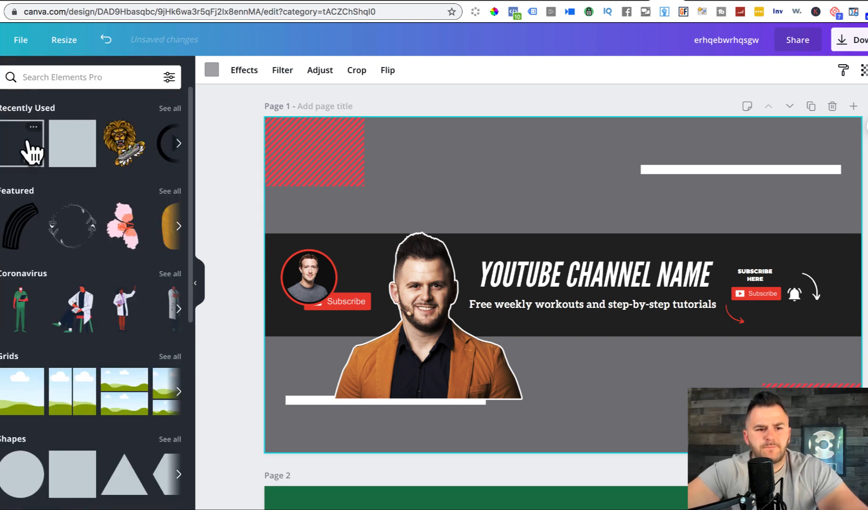
- Add the recently used square outline and stretch it across the full page width to frame the dark central band
click(29, 150)
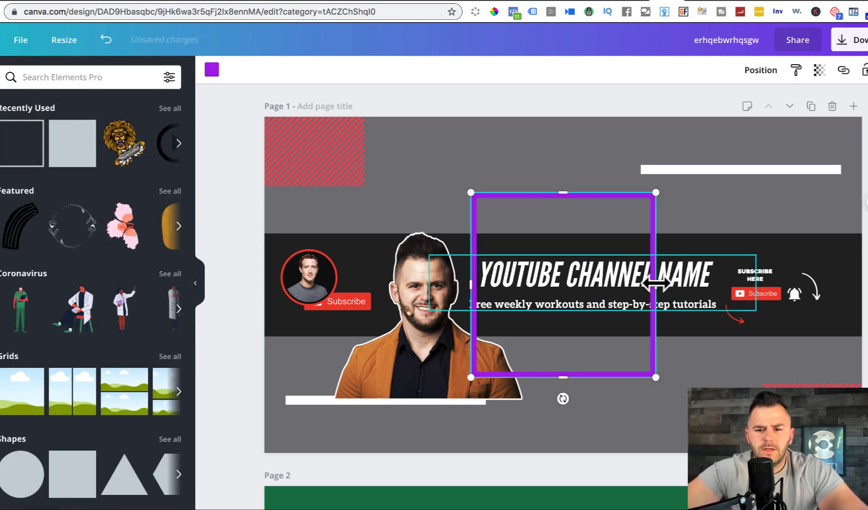
drag(656, 283, 850, 274)
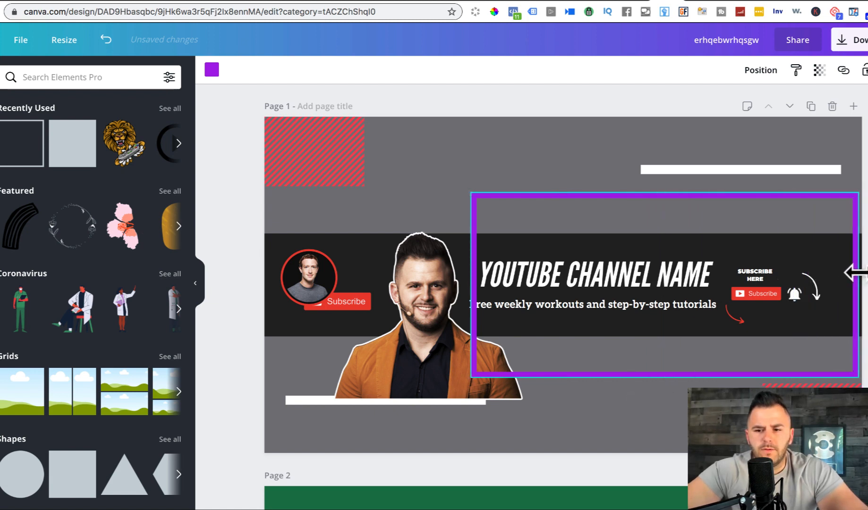
drag(661, 192, 661, 227)
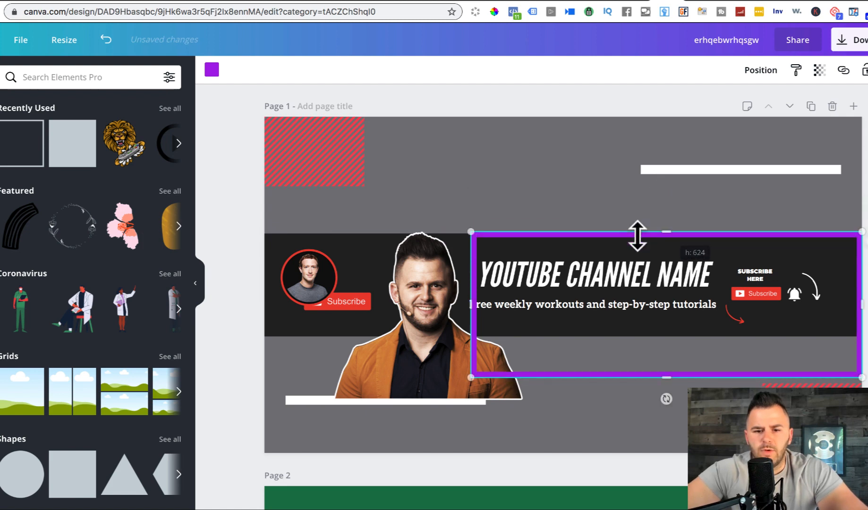
drag(471, 305, 265, 301)
drag(558, 374, 557, 340)
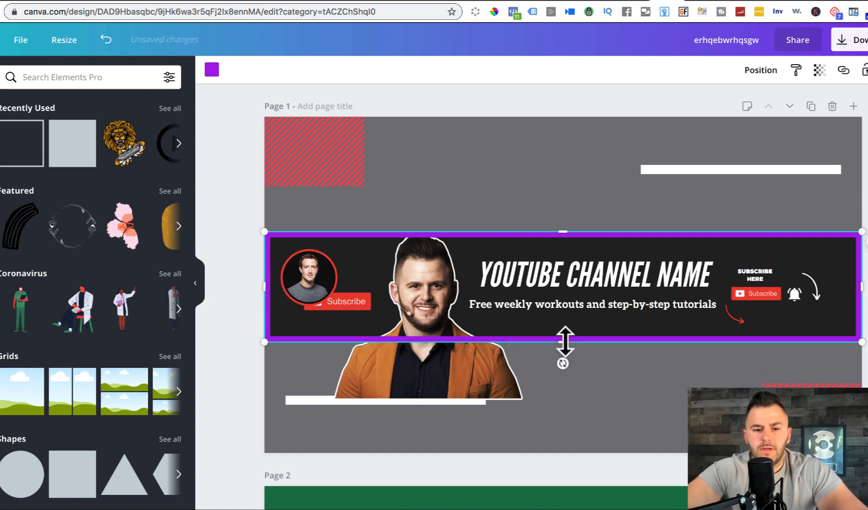
- Color the outline frame with the red from the document colors and send it one layer backward, behind the orange-jacket portrait
click(211, 70)
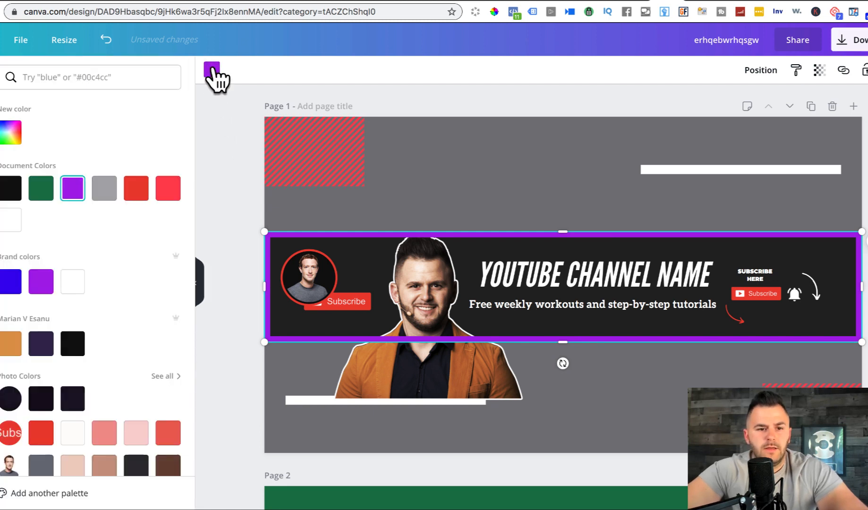
click(137, 189)
click(241, 193)
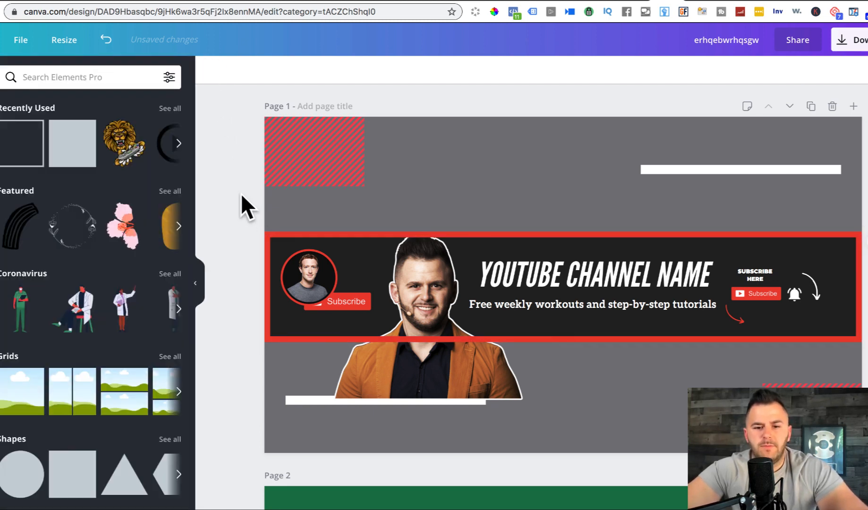
click(424, 265)
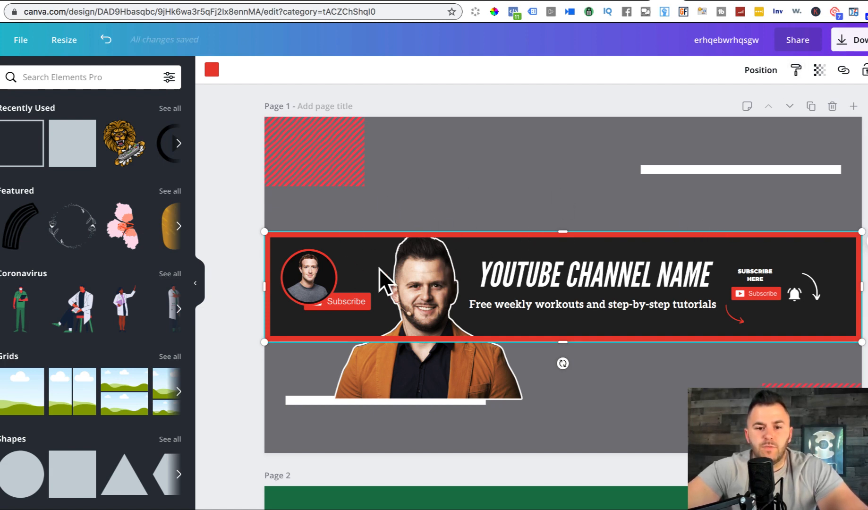
click(773, 70)
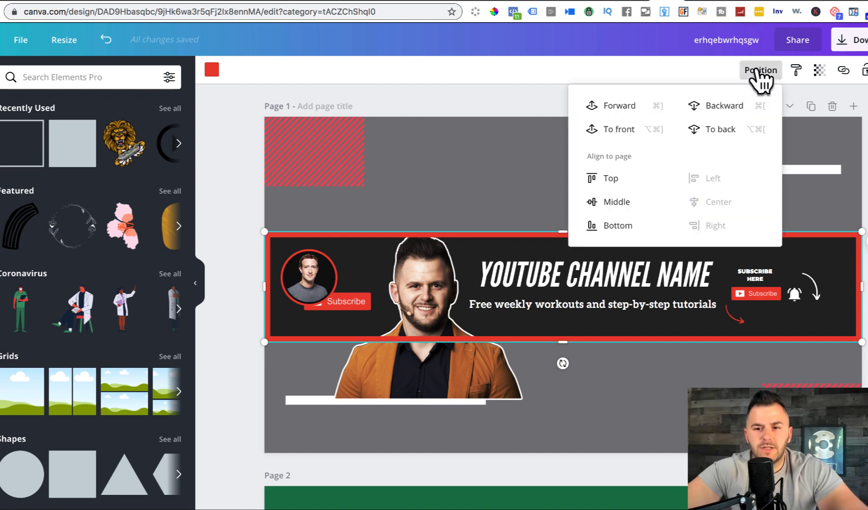
click(711, 108)
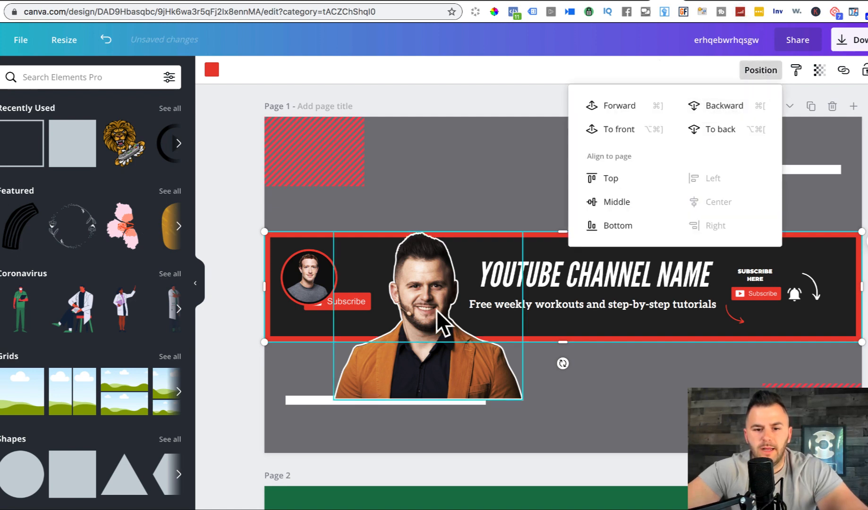
click(866, 189)
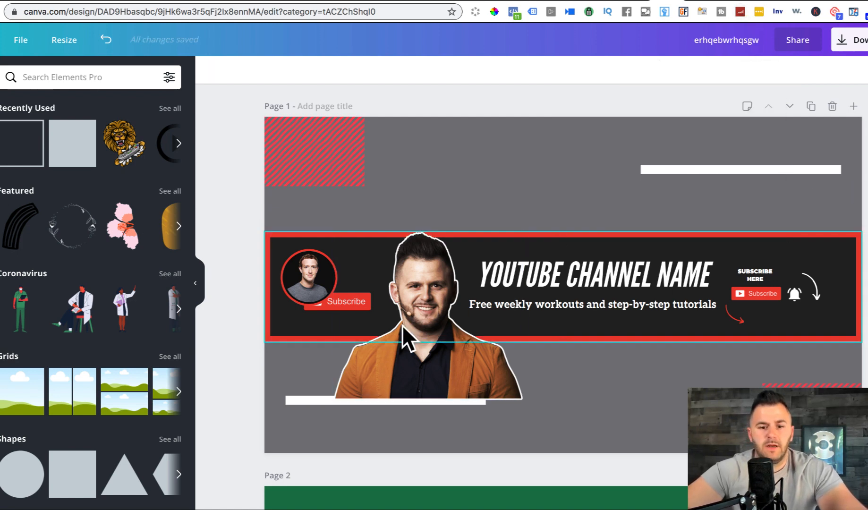
- Replace the orange-jacket portrait with the uploaded grey-jacket cutout, scale it down and place it between the round photo and the heading
click(1, 118)
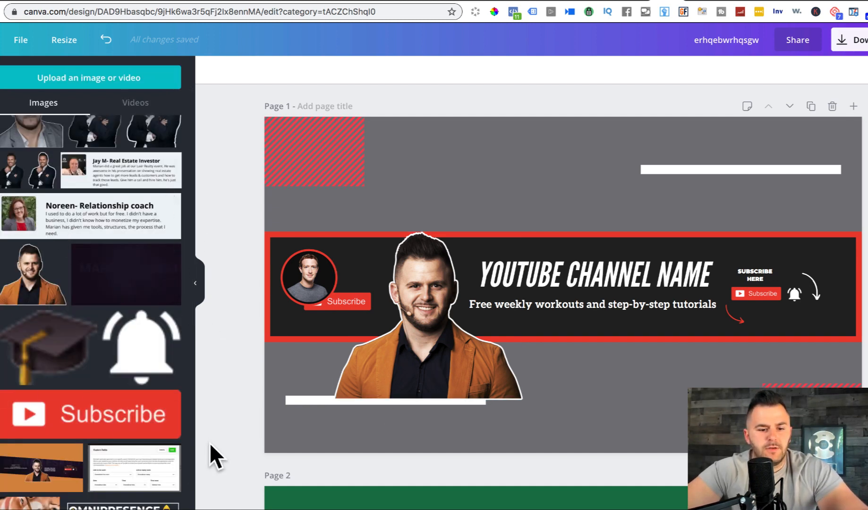
drag(190, 464, 192, 445)
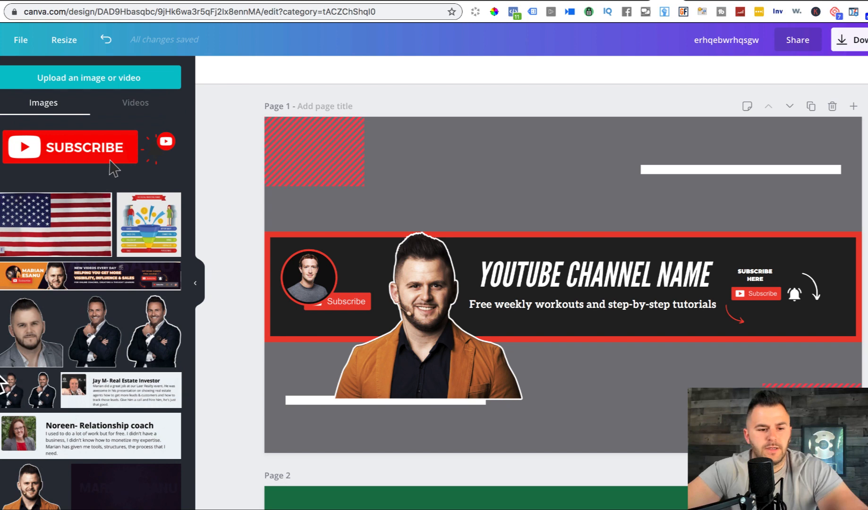
drag(19, 336, 410, 299)
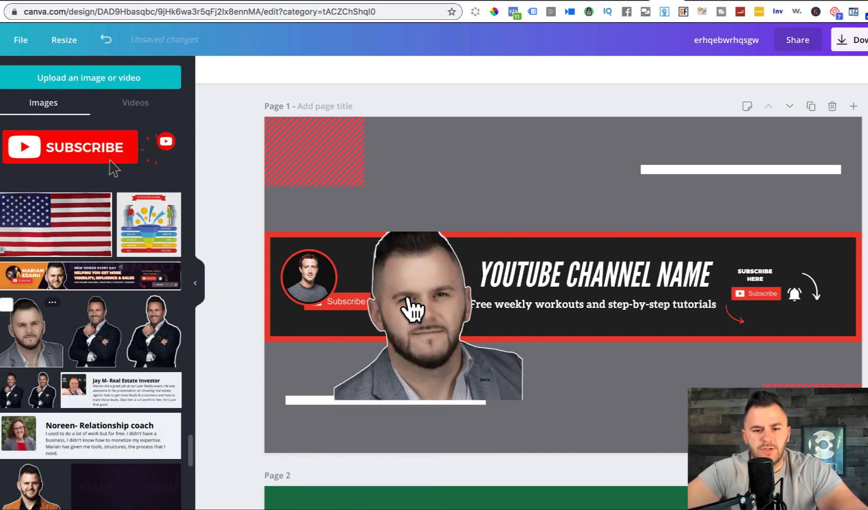
click(409, 299)
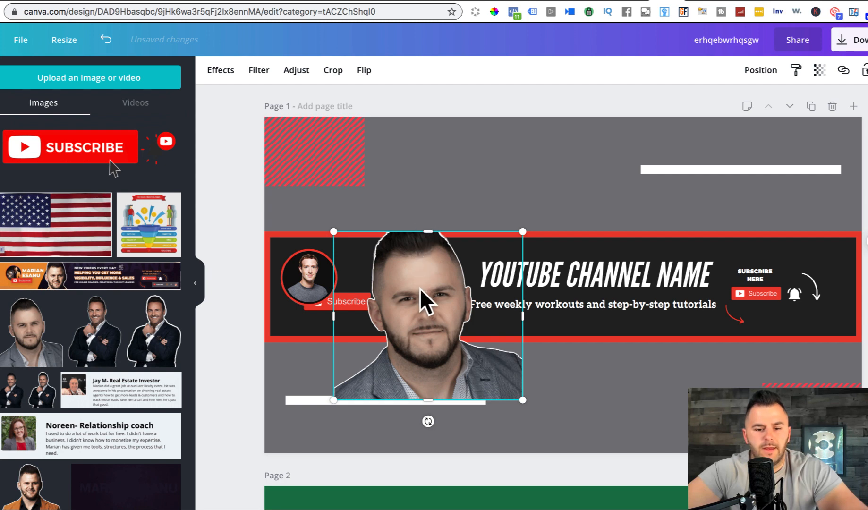
drag(420, 288, 420, 292)
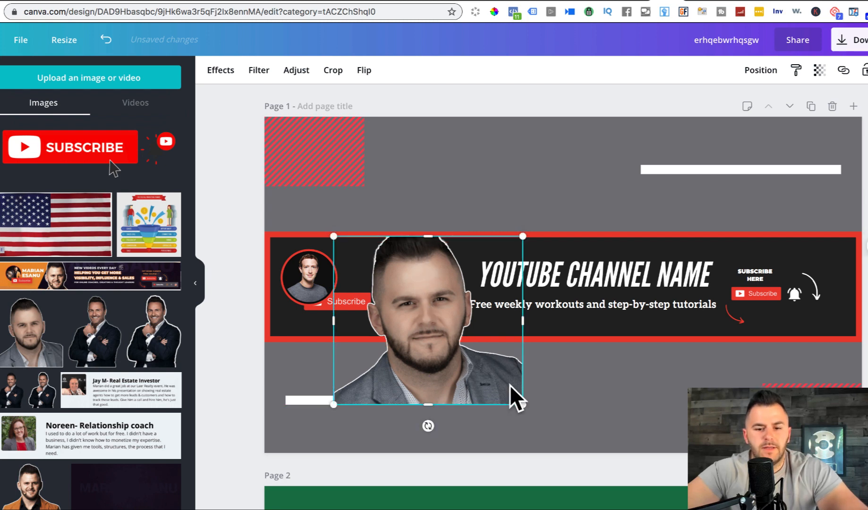
drag(520, 404, 474, 361)
drag(435, 341, 452, 342)
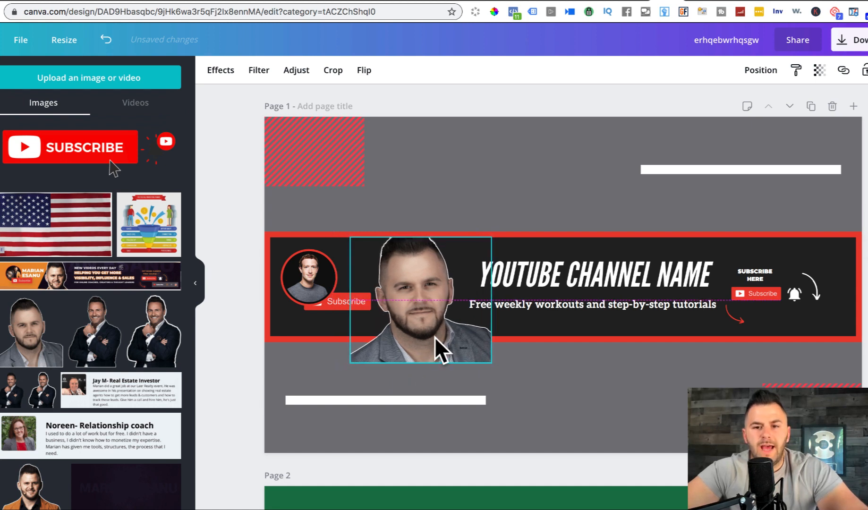
- Switch to the YouTube channel page to examine its live banner, and return to the Canva design
click(553, 2)
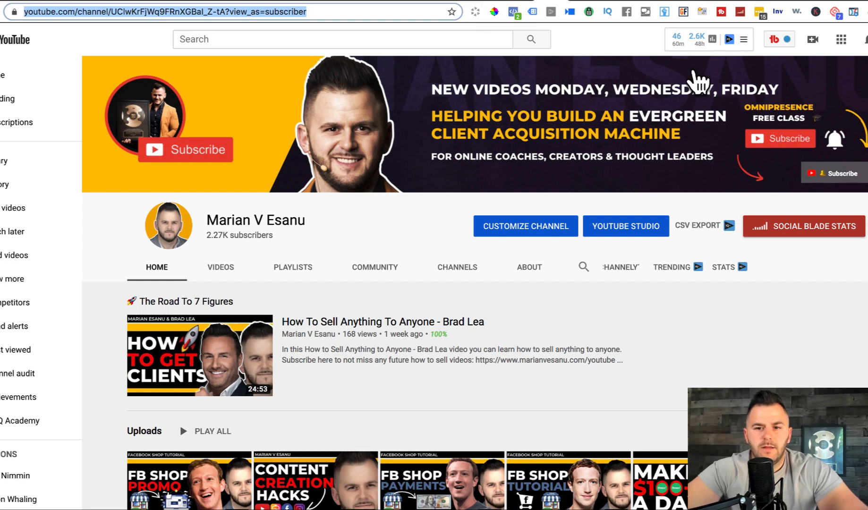
click(673, 2)
click(667, 2)
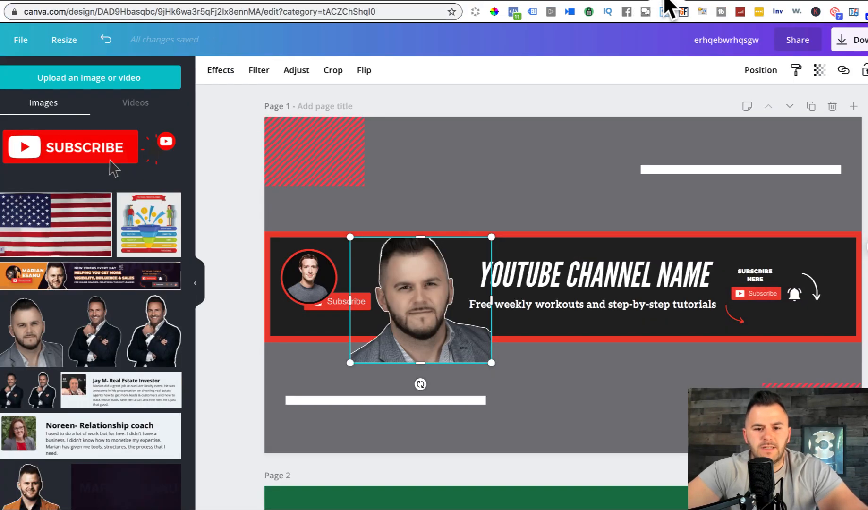
- Move the picture down within the grey-jacket portrait's crop so the whole head fits inside the band
double_click(410, 318)
drag(413, 289, 412, 304)
click(224, 71)
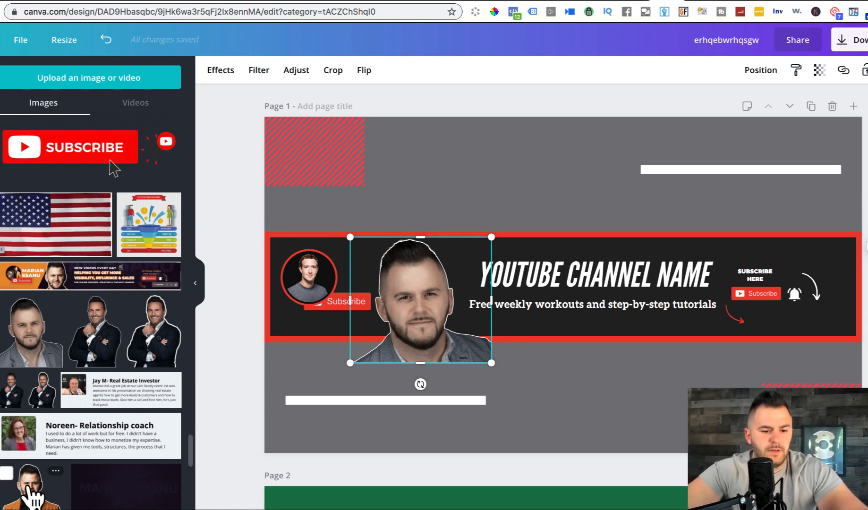
- Replace the round frame's picture with the grey-jacket headshot, pulling in the left edges of the portrait and red outline that cover it
drag(26, 491, 310, 274)
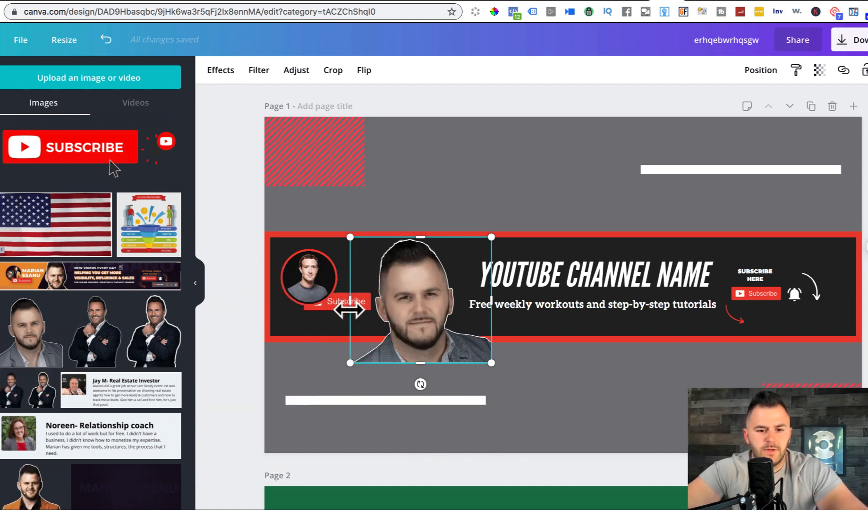
drag(372, 304, 420, 300)
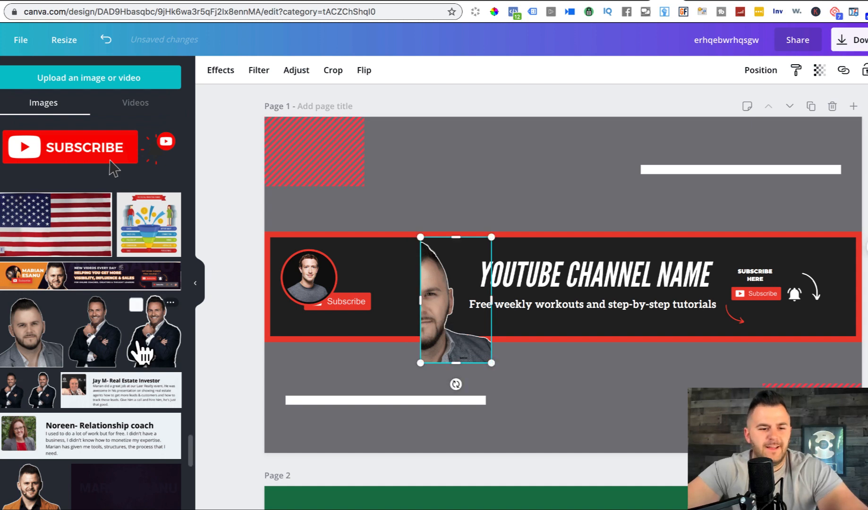
drag(19, 349, 11, 320)
click(310, 297)
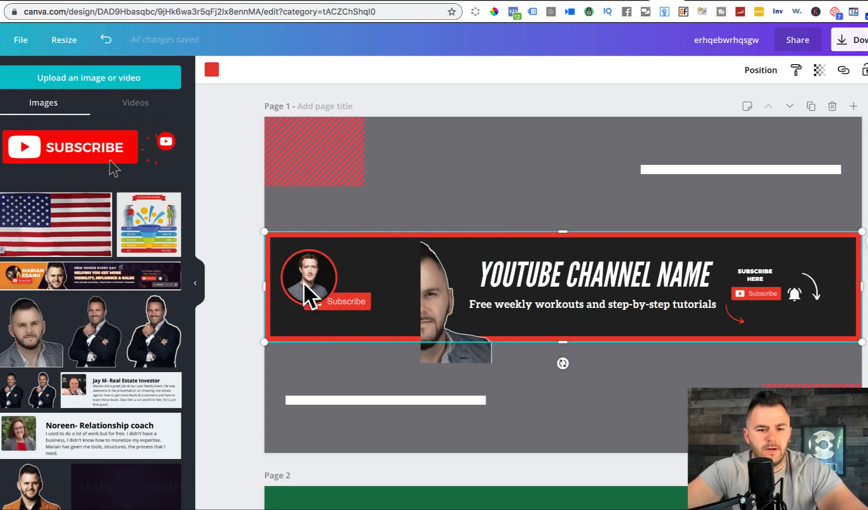
drag(264, 287, 392, 286)
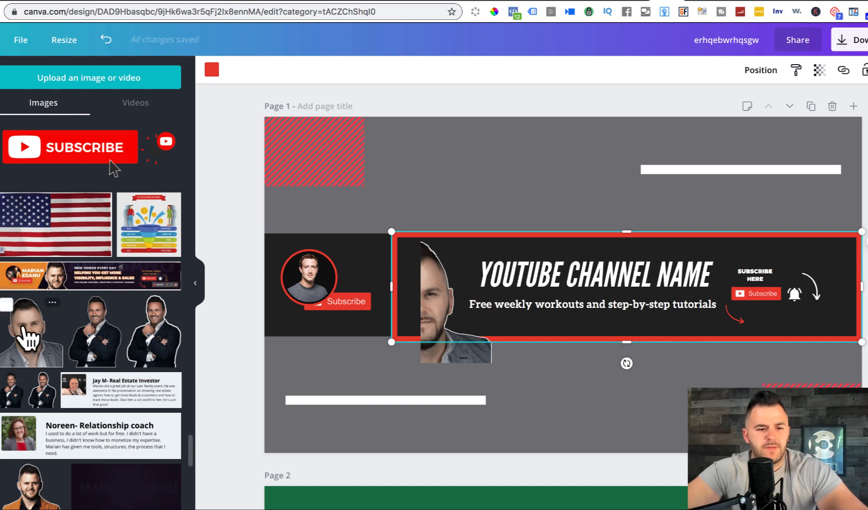
drag(30, 339, 299, 269)
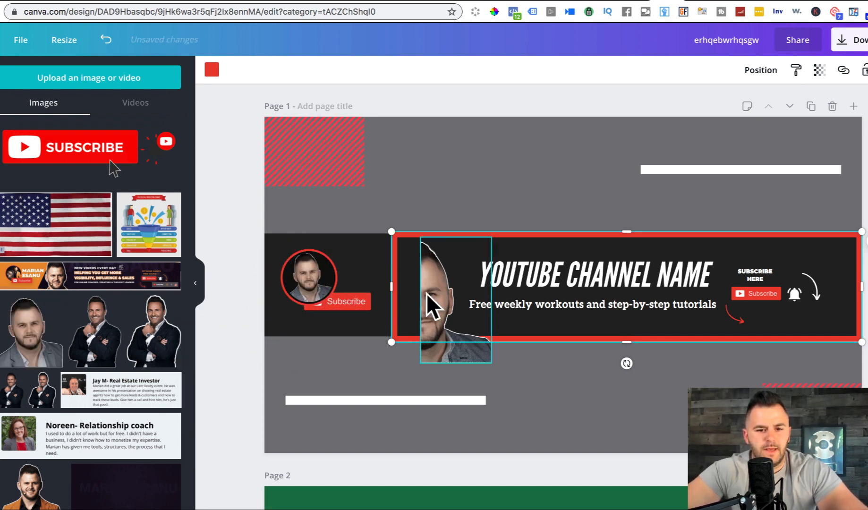
- Stretch the red outline back to the full page width and extend the portrait's crop to show the whole face
drag(391, 287, 260, 287)
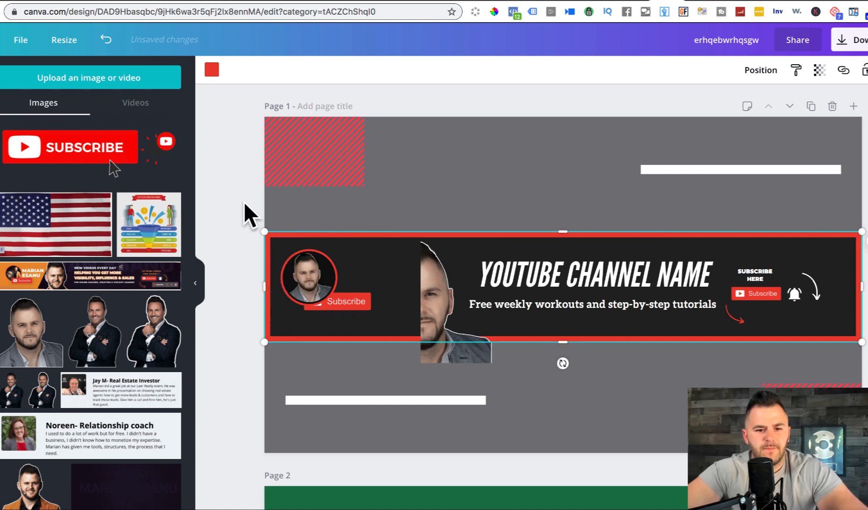
click(442, 290)
drag(416, 301, 355, 299)
key(Escape)
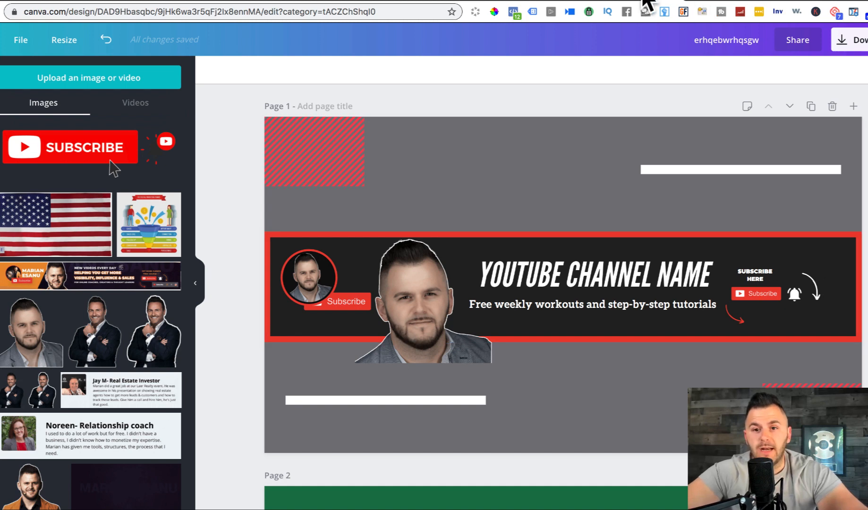
- Switch to the YouTube channel page to compare its live banner with the design, and return to Canva
click(559, 2)
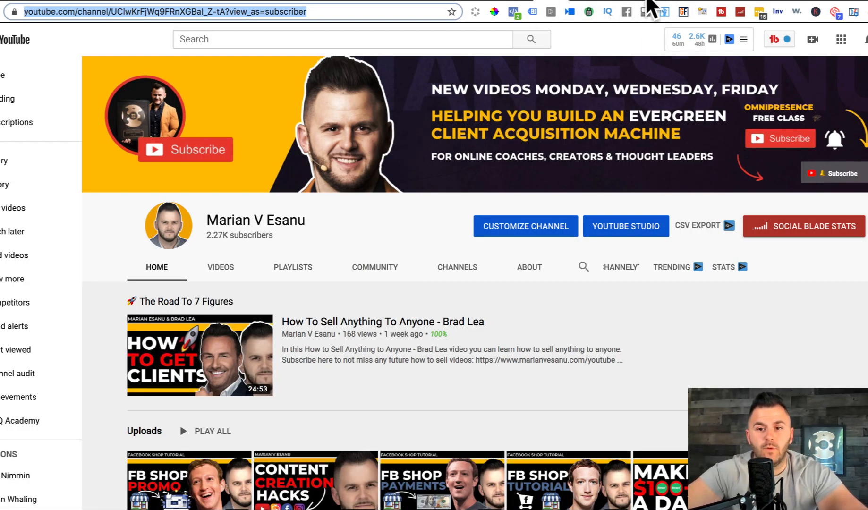
click(638, 2)
click(670, 2)
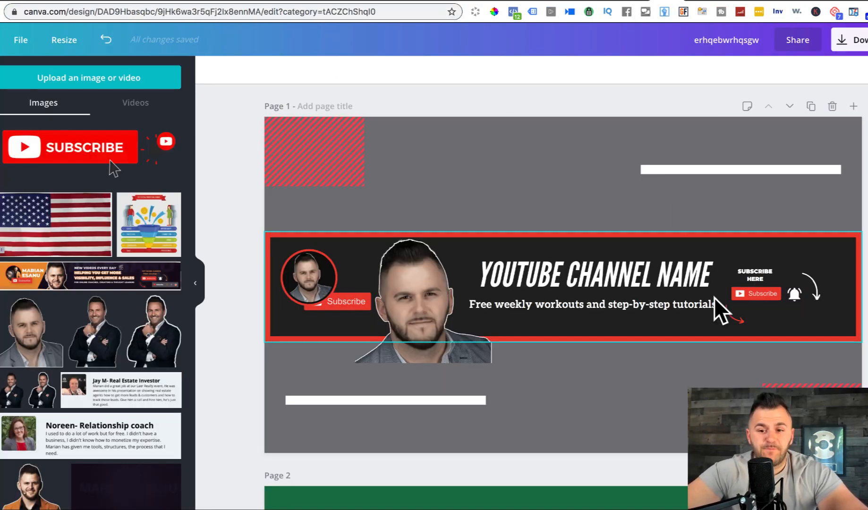
click(571, 1)
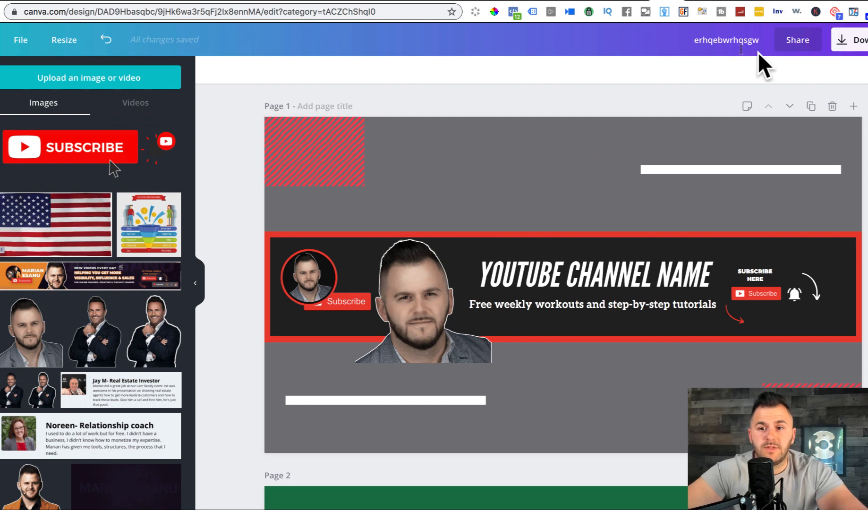
- Rename the design as YTB CHANNEL ART
click(719, 43)
text(YT)
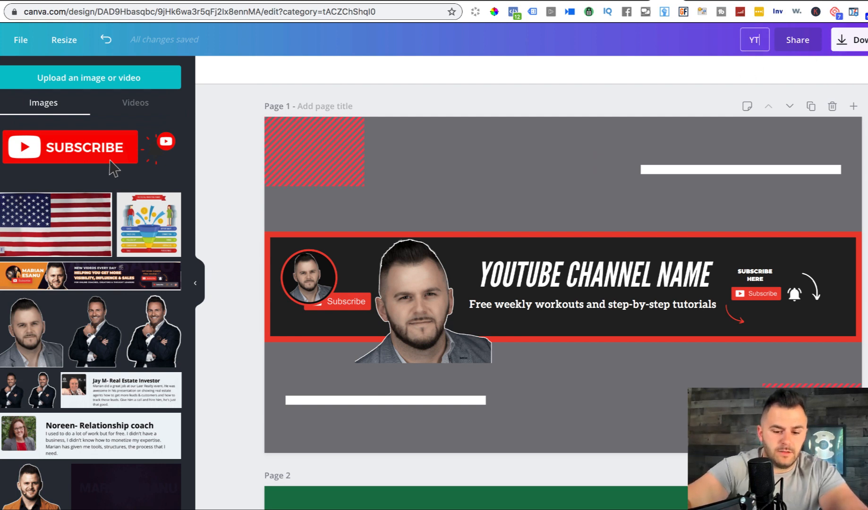
text(B CHANNEL ART)
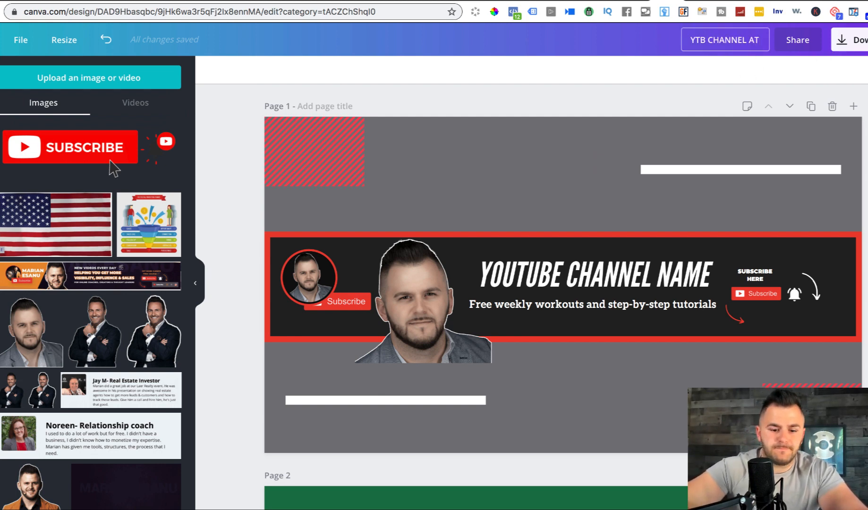
key(BackSpace)
text(RT)
- Download only Page 1 of the design as a PNG at 2560 x 1440 px
click(848, 40)
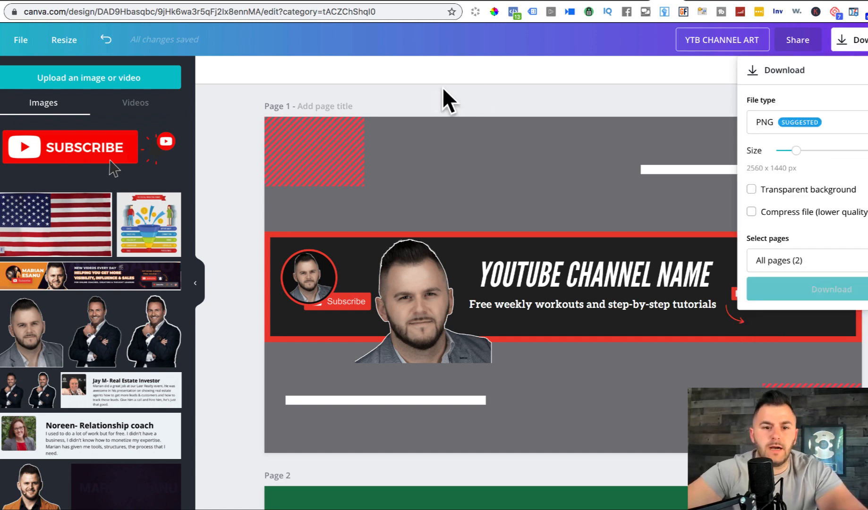
click(809, 262)
click(797, 328)
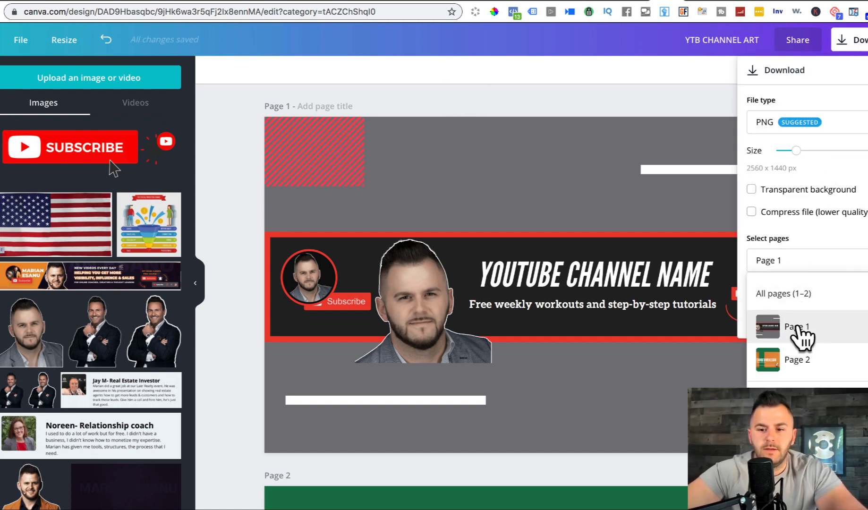
key(Escape)
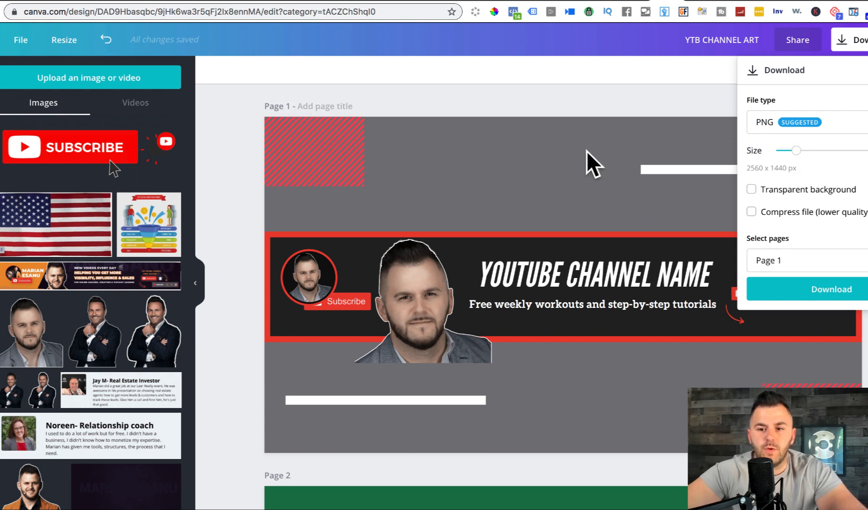
click(828, 293)
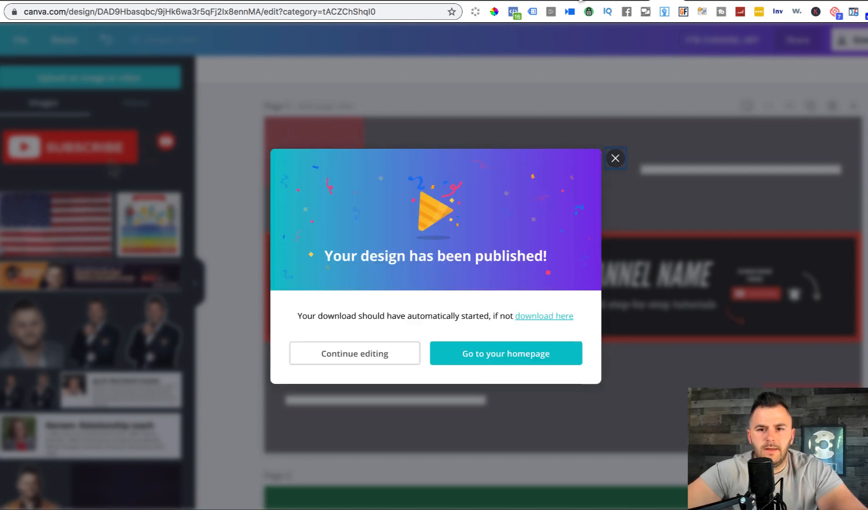
- Switch to the YouTube channel page and upload the downloaded banner image as the channel art
click(553, 1)
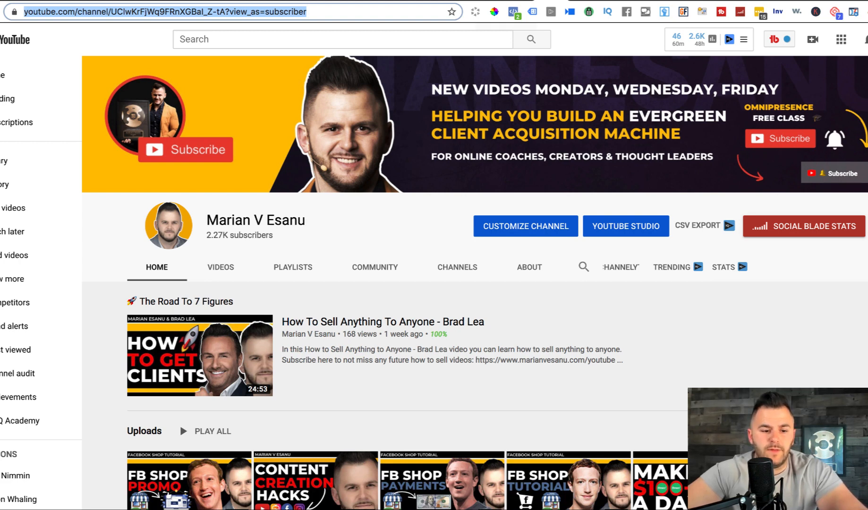
key(Return)
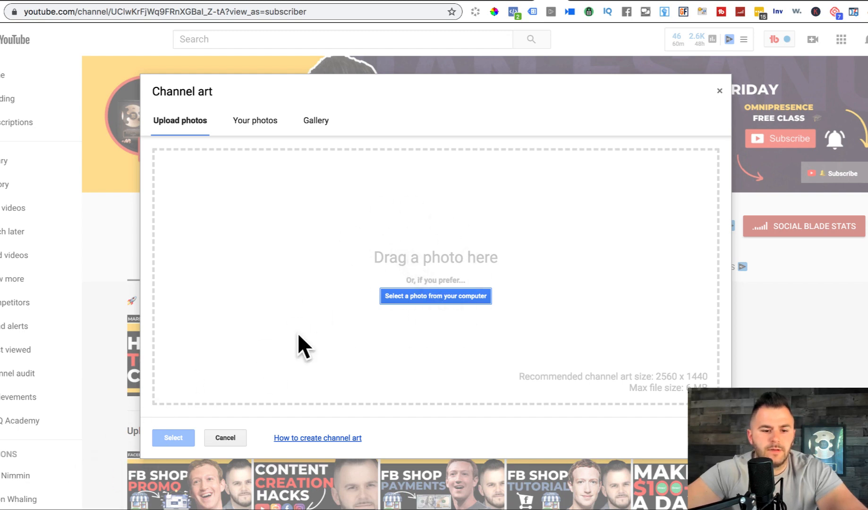
click(433, 296)
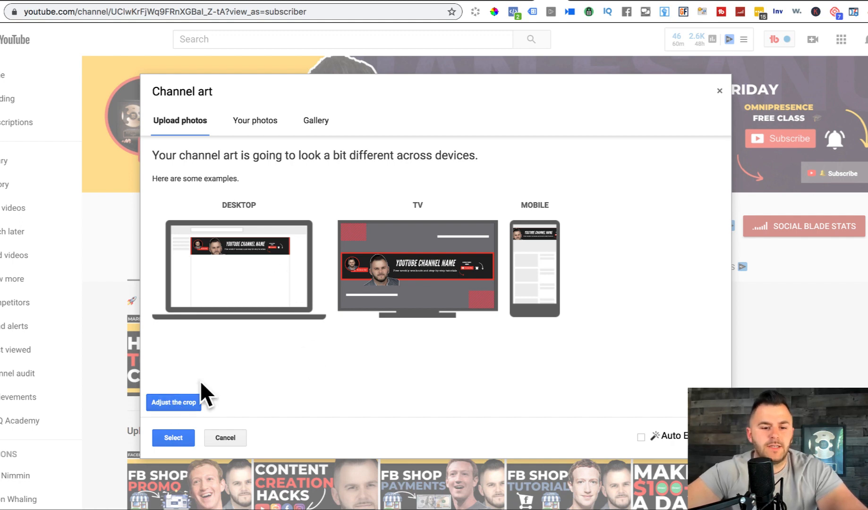
click(173, 438)
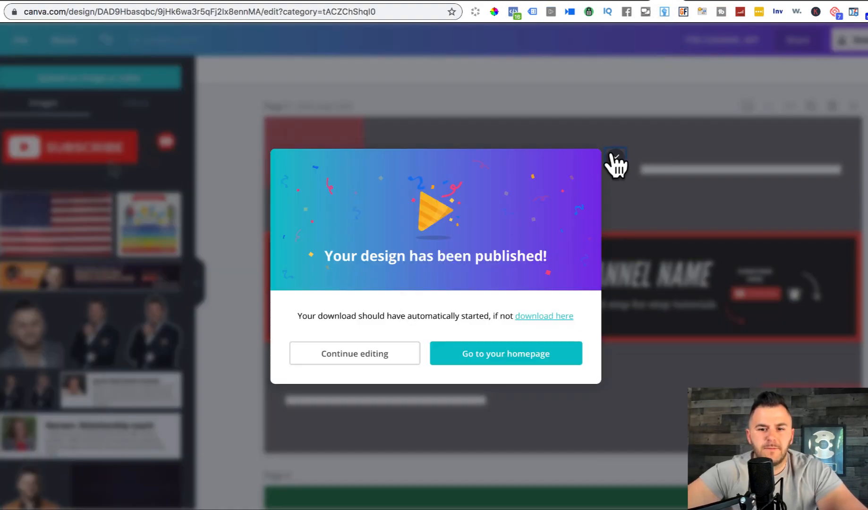
- Return to the Canva design and shrink the grey-jacket portrait so it fits inside the dark band, shifted slightly toward the channel name
click(616, 163)
click(423, 302)
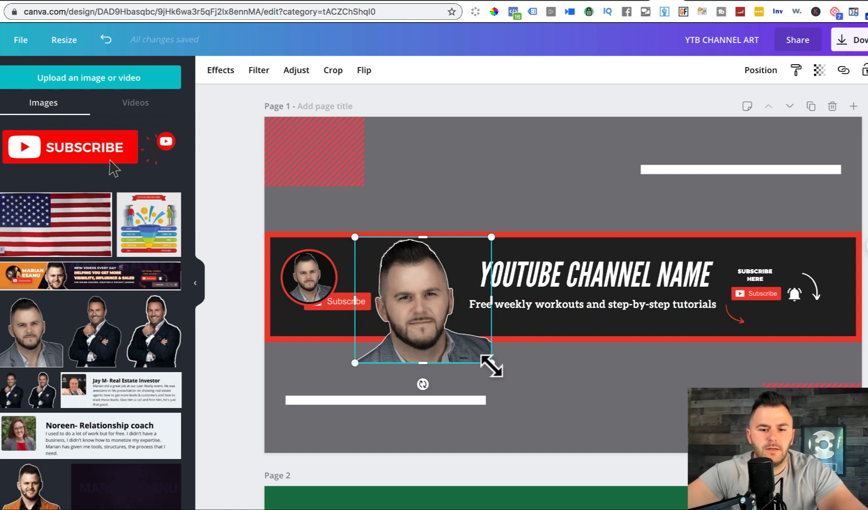
drag(492, 363, 462, 337)
drag(408, 313, 415, 308)
click(244, 231)
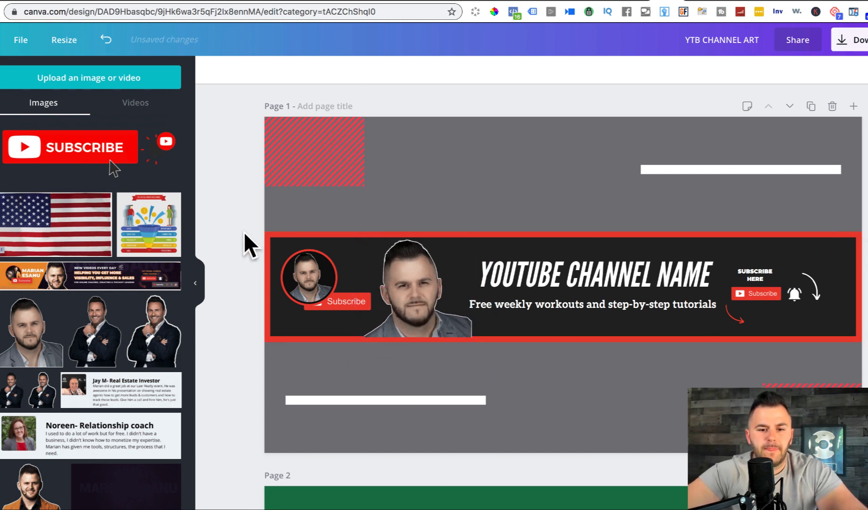
- Compare the resized portrait with the banner on the YouTube channel page
click(404, 293)
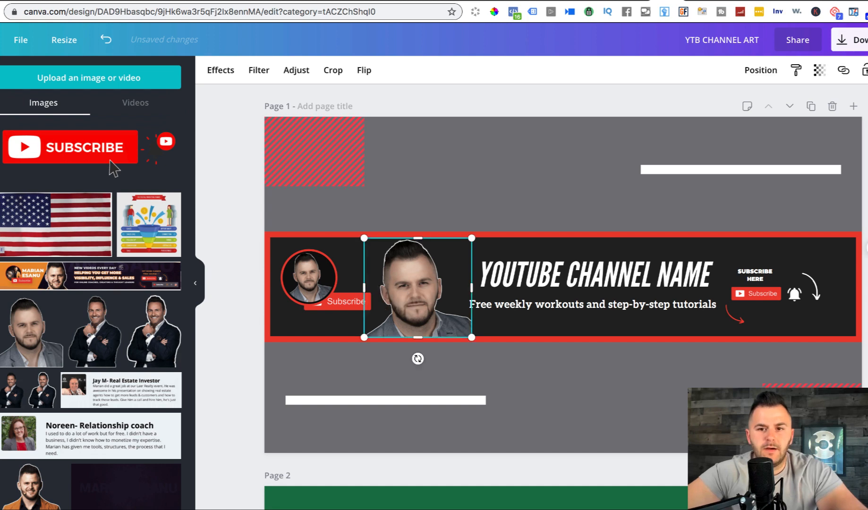
click(549, 1)
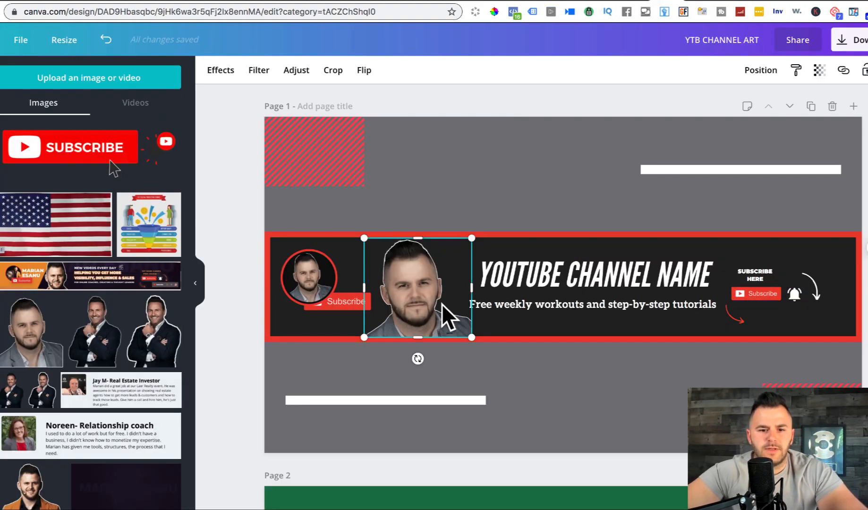
click(242, 184)
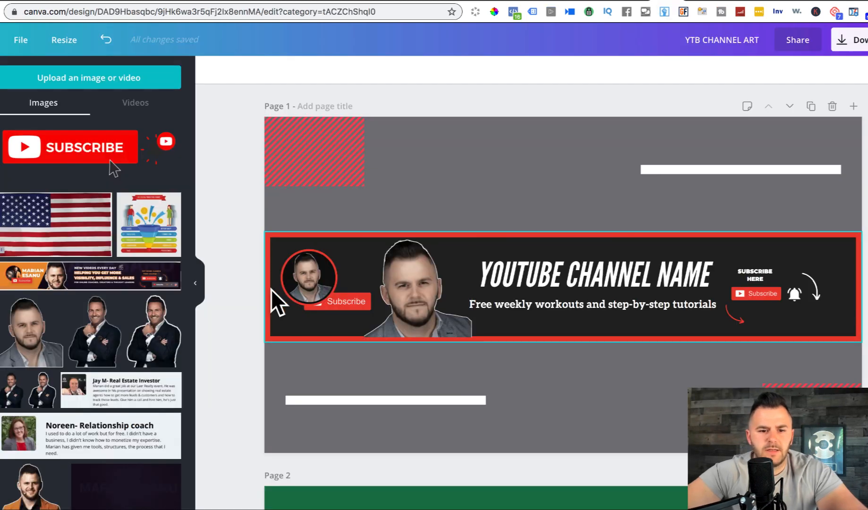
- Stretch the red outline beyond both the left and right edges of Page 1
click(576, 235)
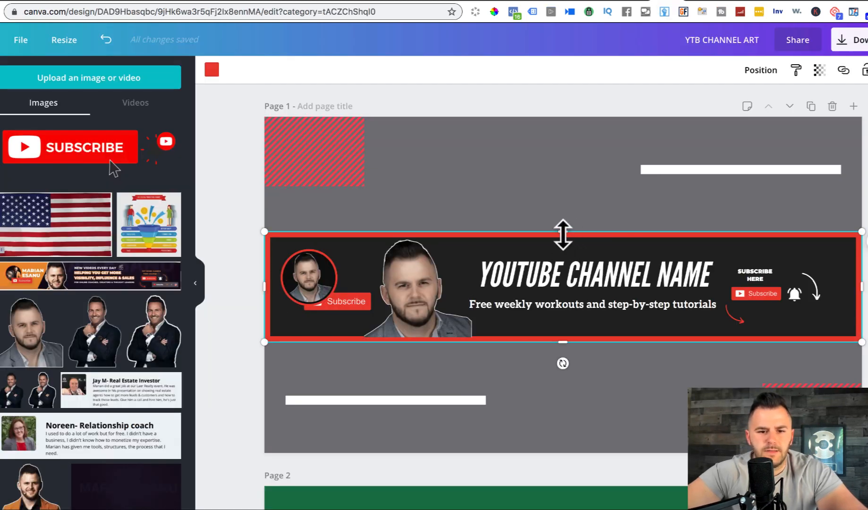
drag(264, 286, 255, 286)
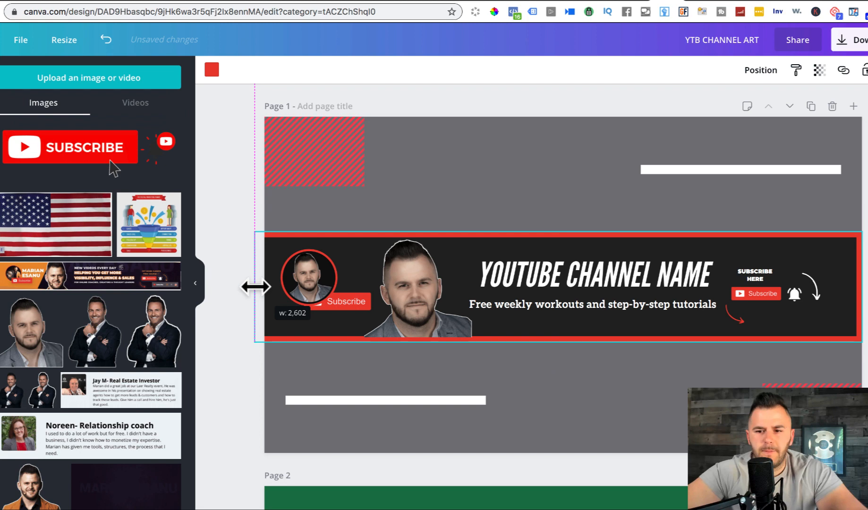
drag(862, 286, 867, 283)
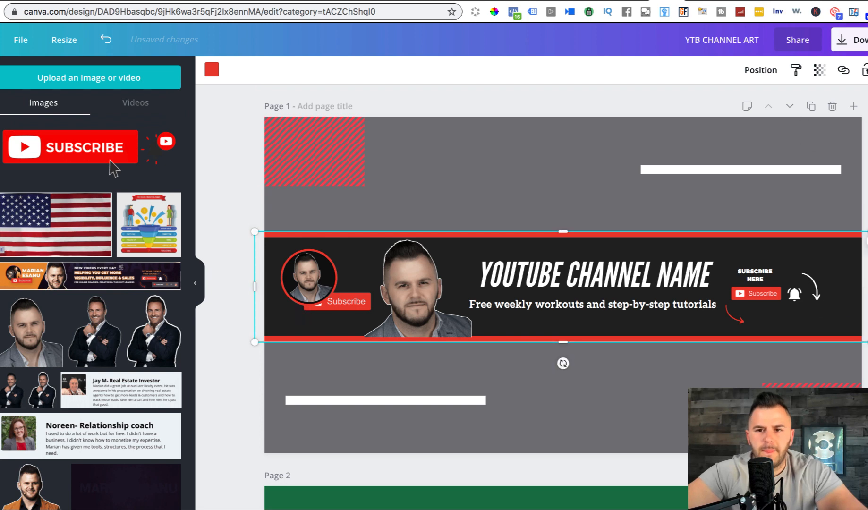
- Check the live banner on the YouTube channel page and delete the red outline from the Canva design
click(548, 4)
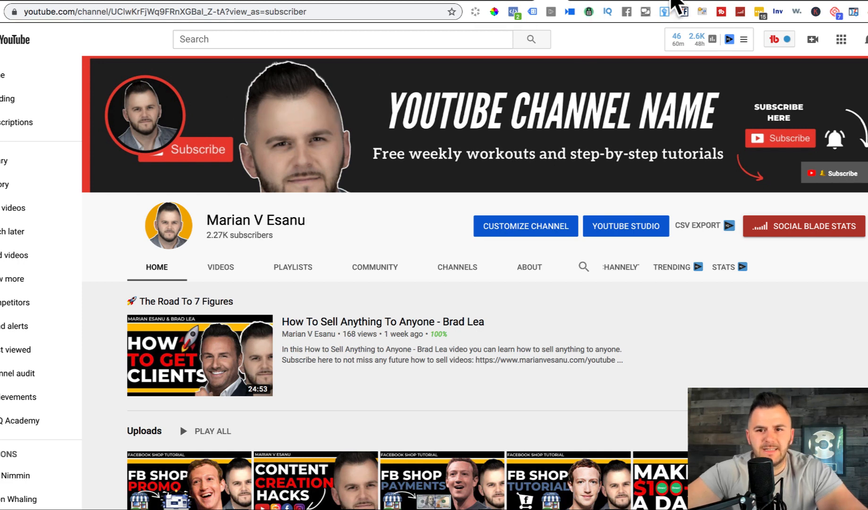
click(673, 4)
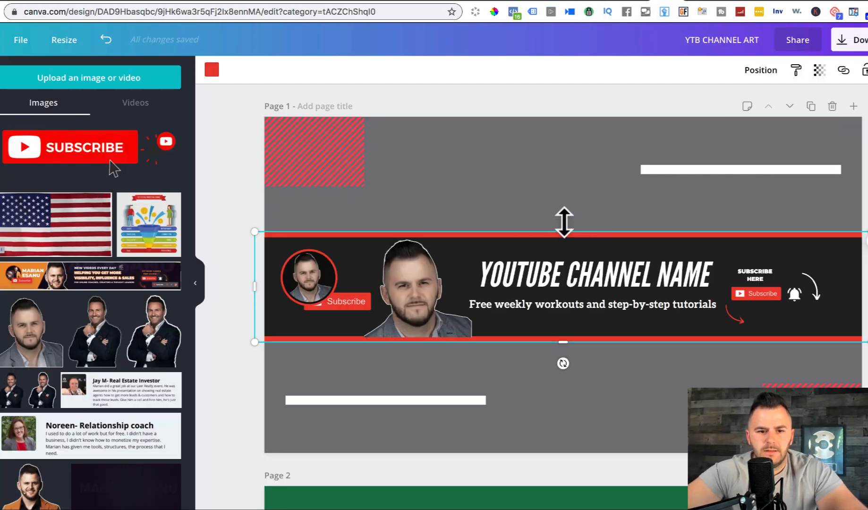
drag(564, 222, 564, 222)
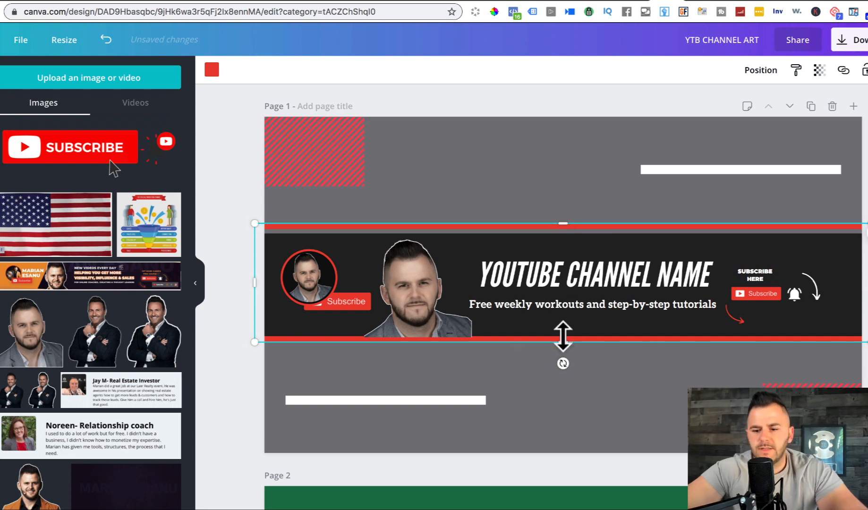
key(Delete)
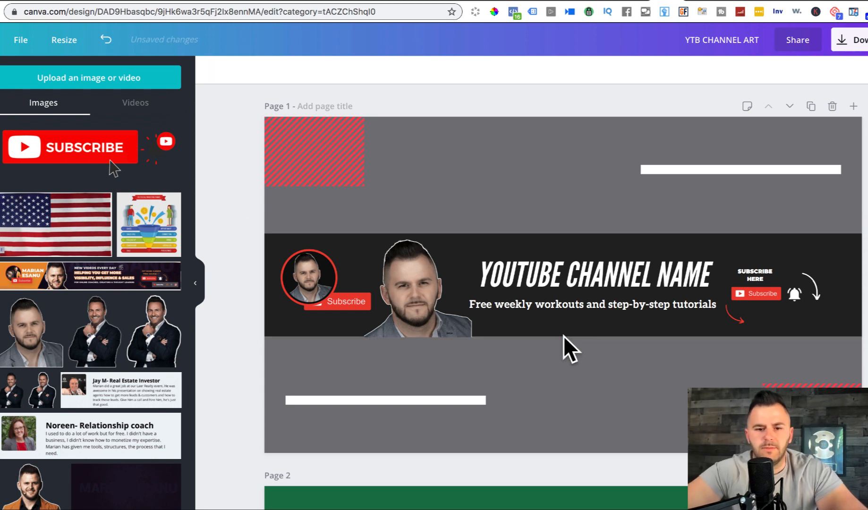
- Recolor the dark band behind the banner text to black #000000 and raise its opacity
click(352, 245)
click(211, 71)
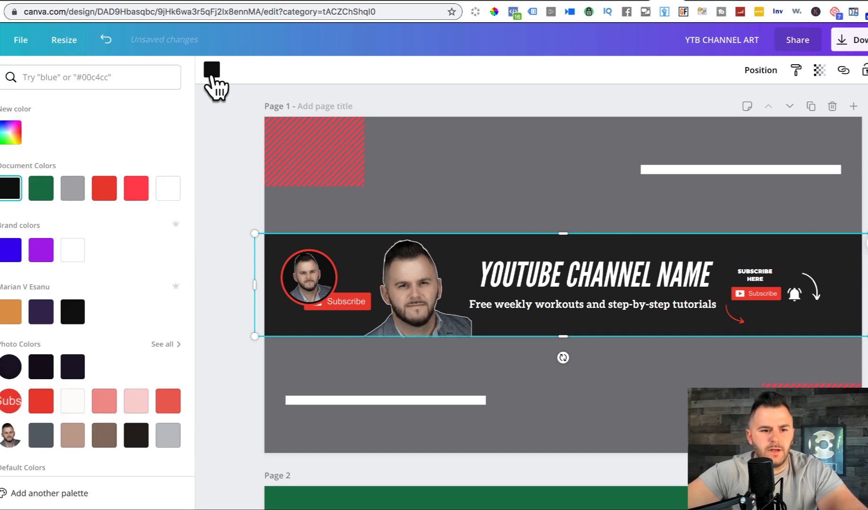
click(11, 132)
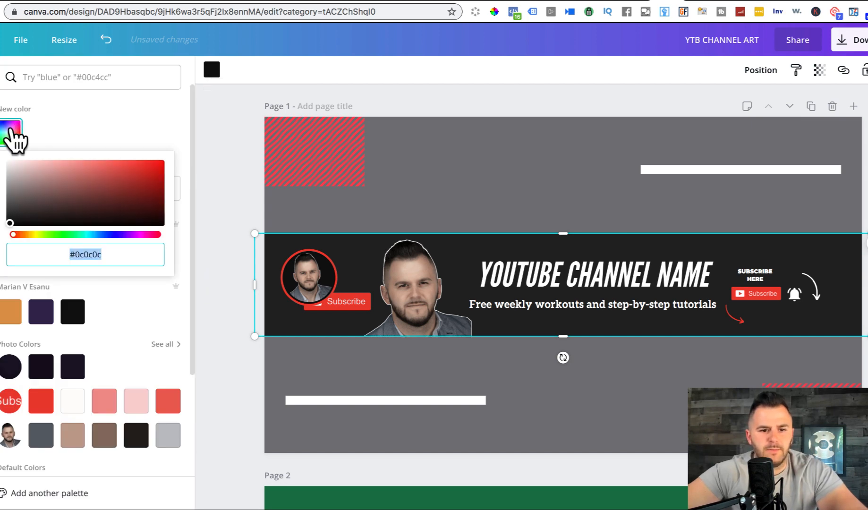
click(11, 216)
drag(10, 217, 10, 223)
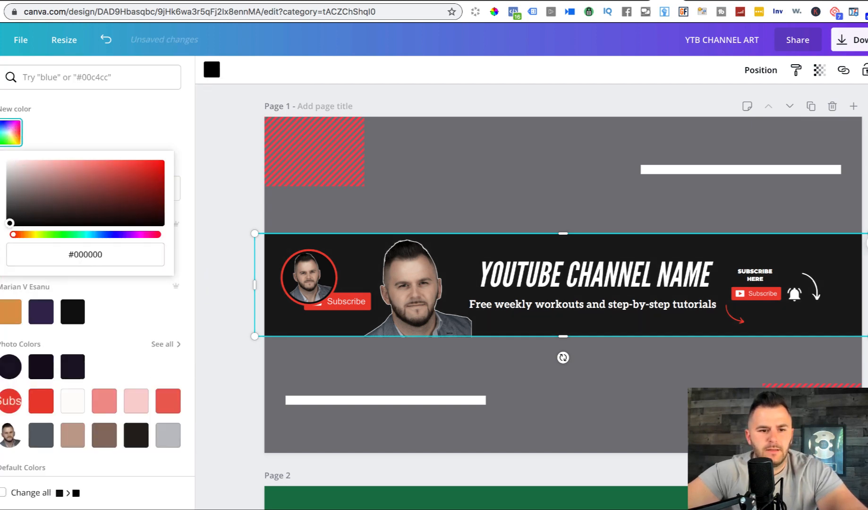
click(819, 70)
mouse_move(783, 101)
mouse_down()
mouse_move(765, 101)
mouse_move(785, 102)
mouse_up()
click(230, 150)
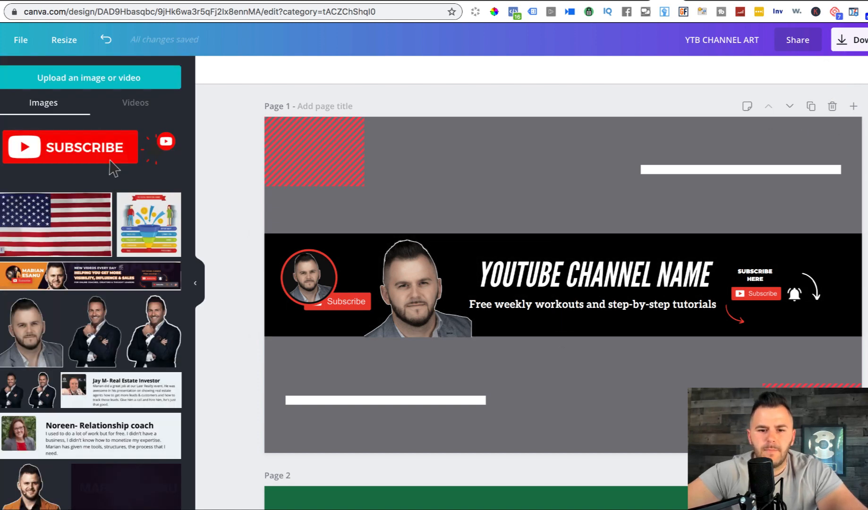
- Tilt the grey-jacket portrait slightly clockwise and extend it downward past the lower edge of the band
click(443, 298)
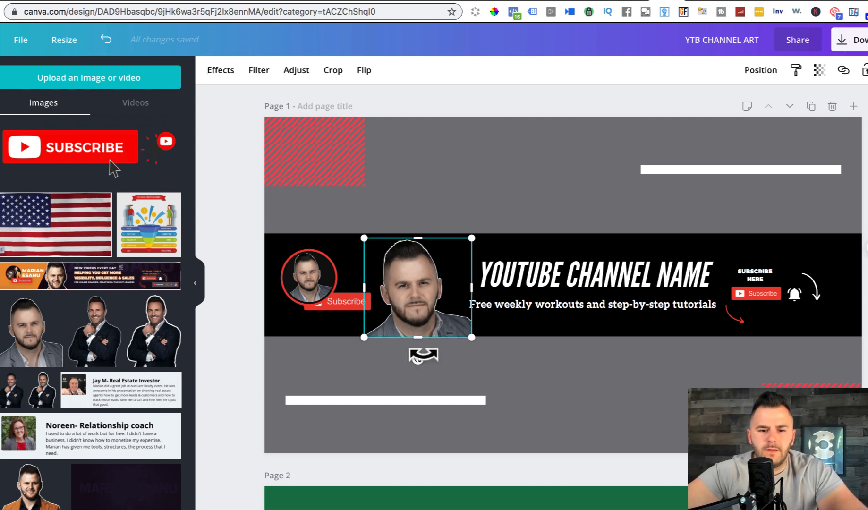
drag(417, 359, 411, 340)
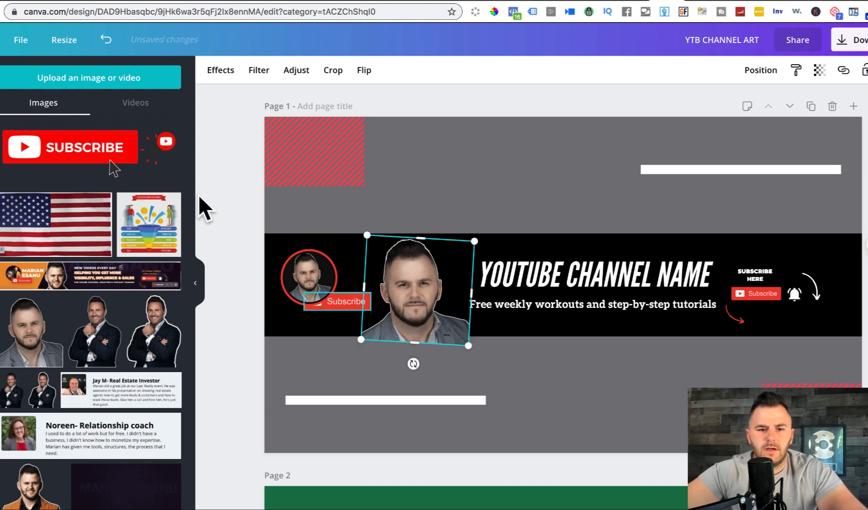
click(199, 196)
click(391, 335)
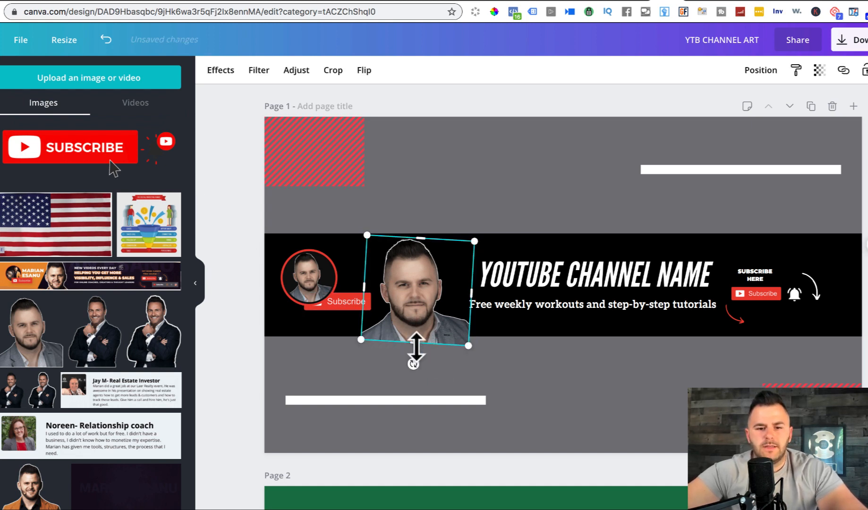
drag(415, 356, 359, 356)
drag(360, 353, 360, 353)
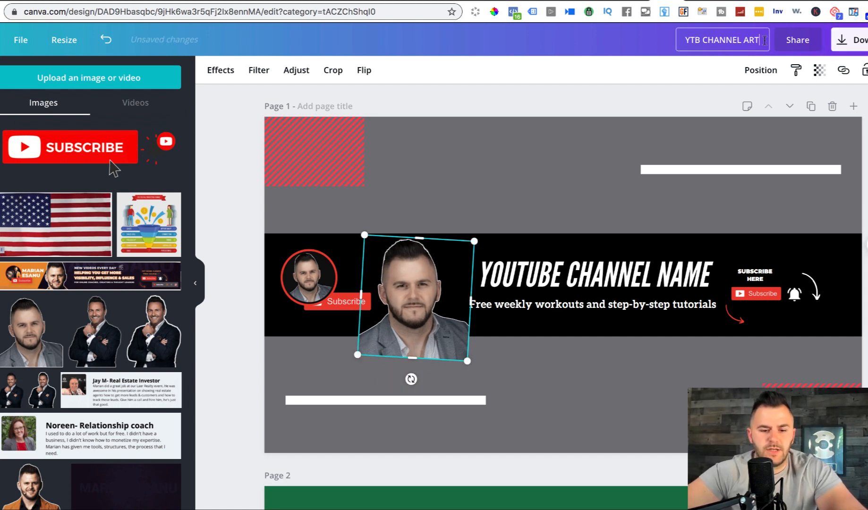
- Rename the design YTB CHANNEL ART2 and download only Page 1 as a PNG
text(2)
click(847, 40)
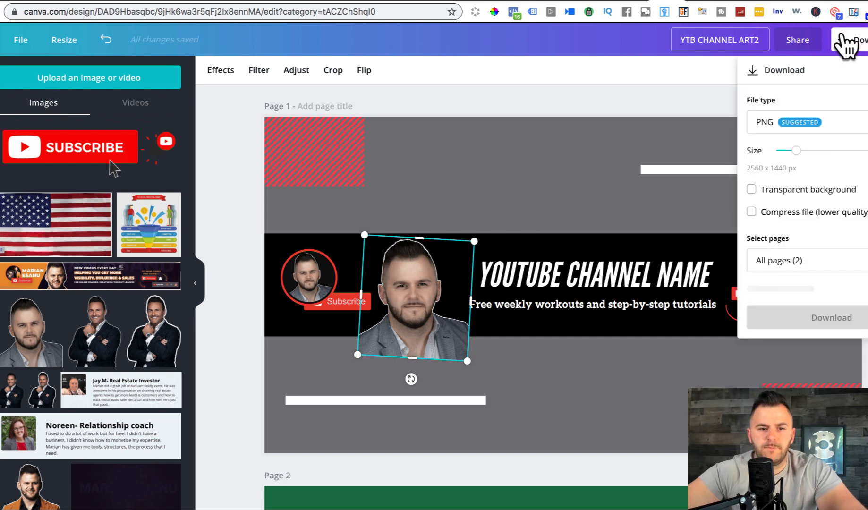
click(839, 274)
click(803, 326)
click(829, 262)
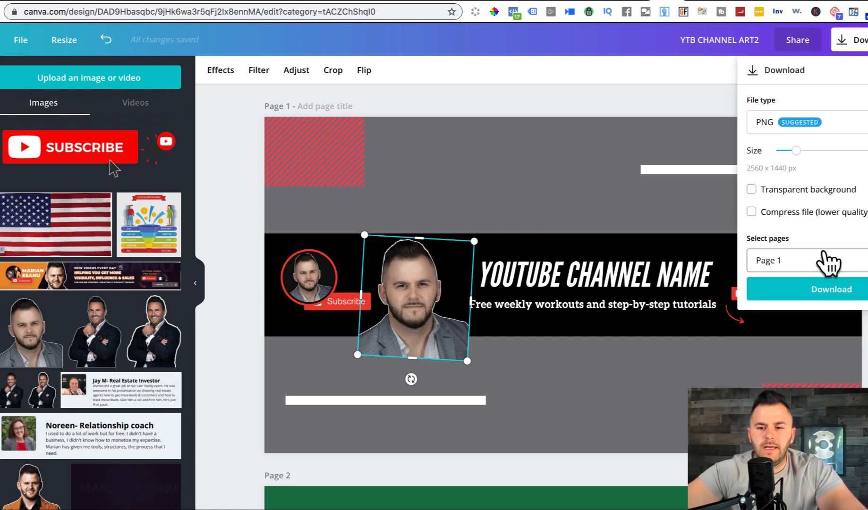
click(823, 290)
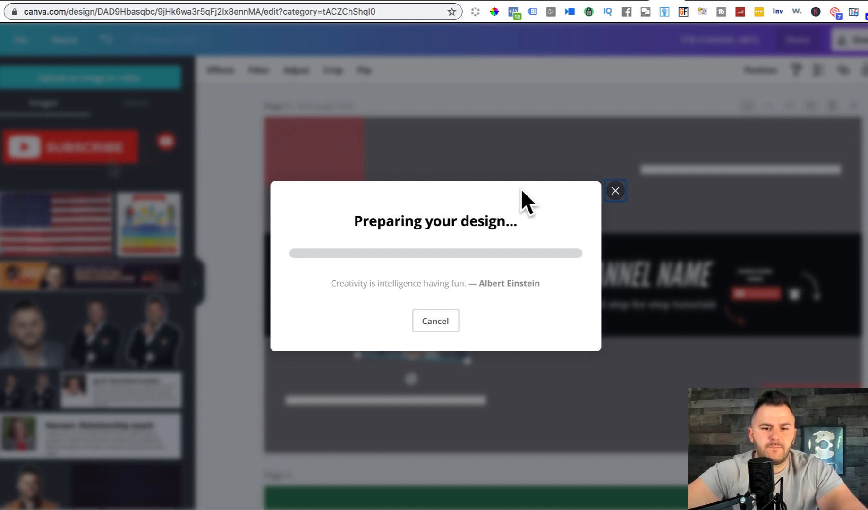
- Switch to the YouTube channel page and upload YTB CHANNEL ART2.png from Downloads as the new channel art
click(548, 1)
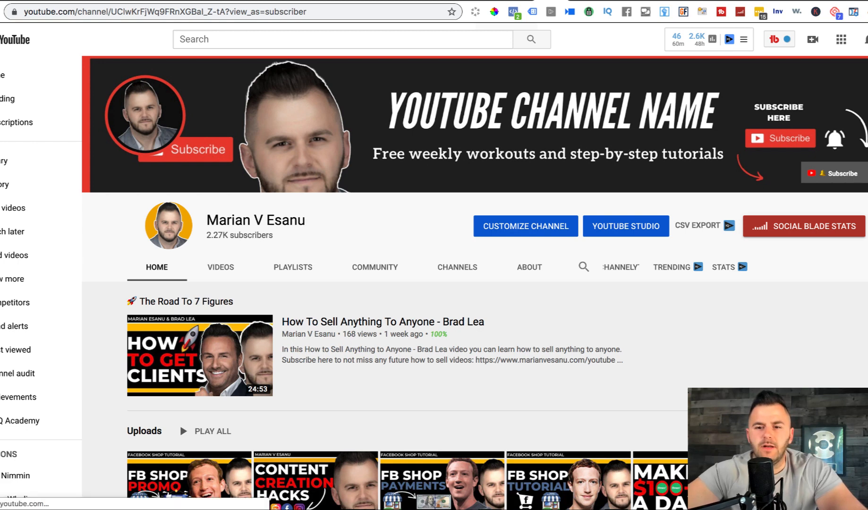
click(432, 123)
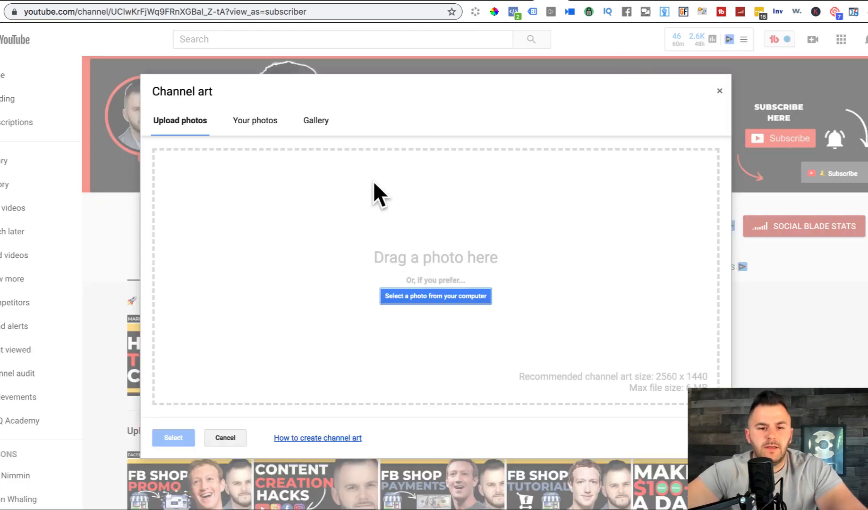
click(434, 295)
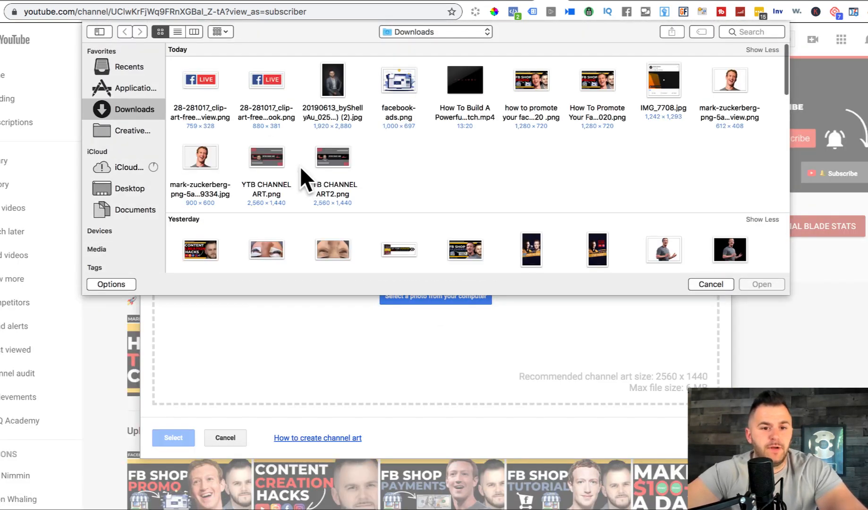
click(342, 159)
click(761, 284)
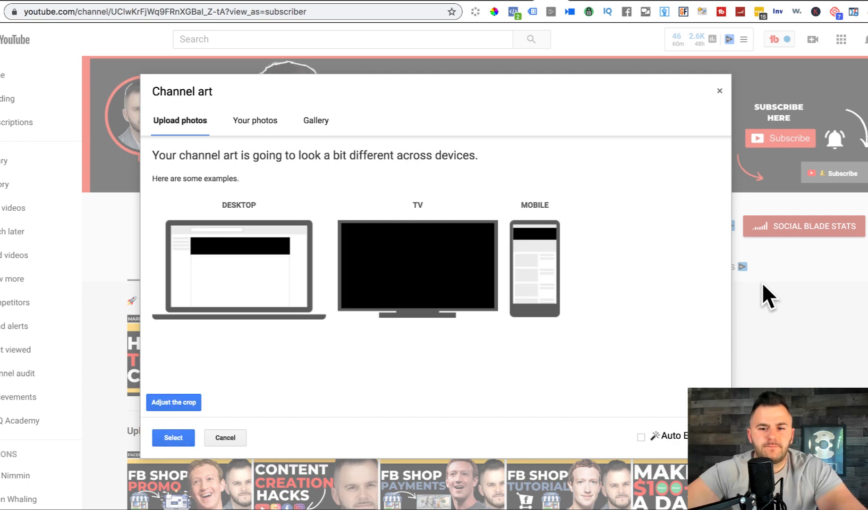
click(173, 438)
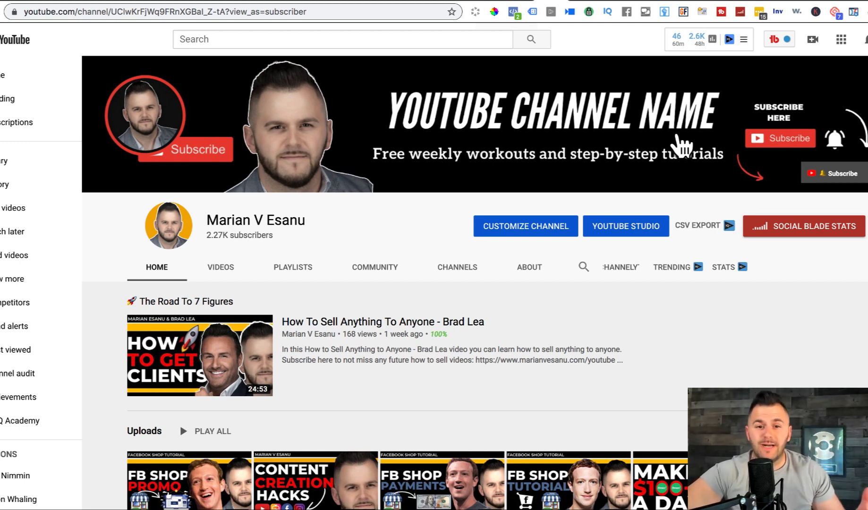
- Switch to Canva and view the youtube-cover design and the finished YTB CHANNEL ART2 banner
click(636, 1)
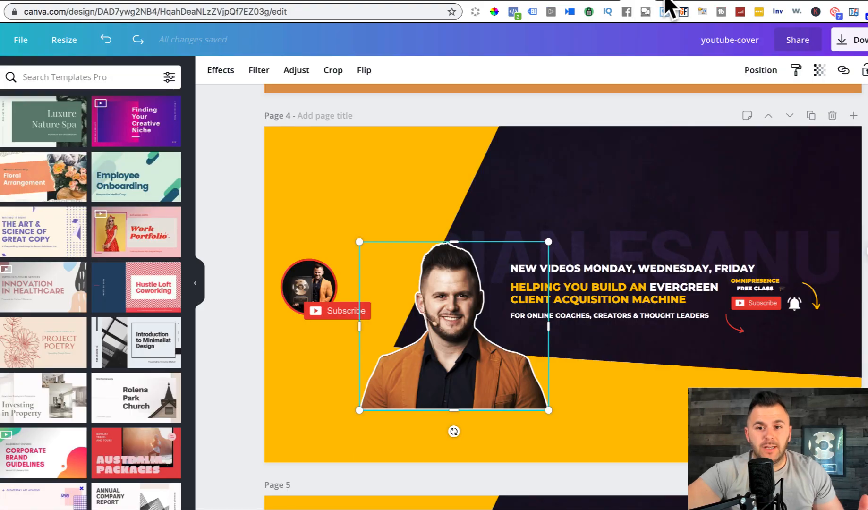
click(666, 1)
click(614, 159)
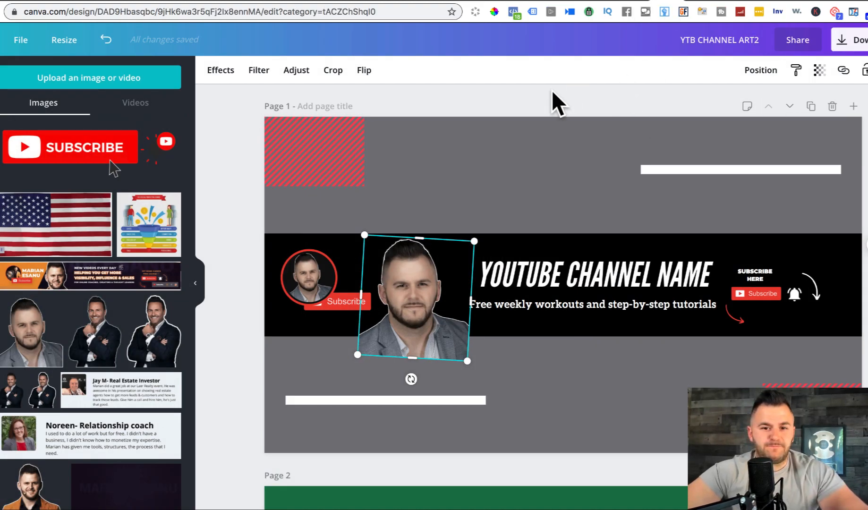
click(553, 92)
click(423, 293)
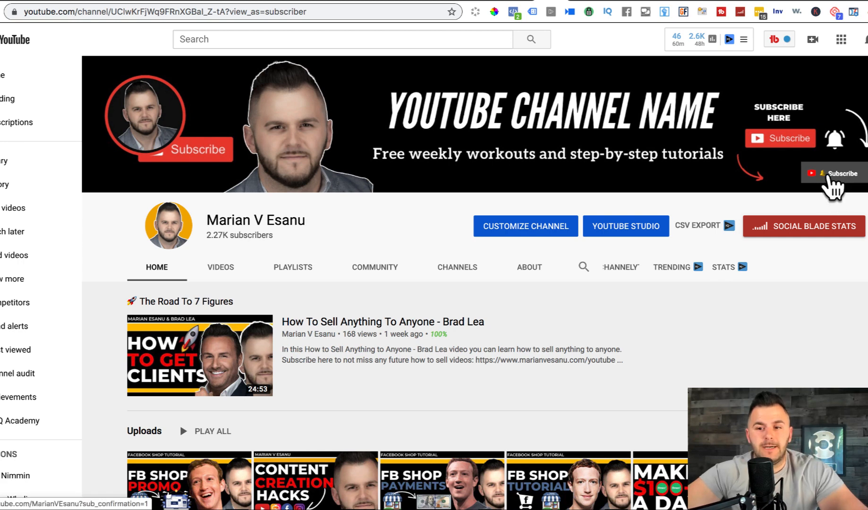
- Open the Subscribe link on the YouTube channel banner and examine the ?sub_confirmation=1 ending of its address
click(829, 176)
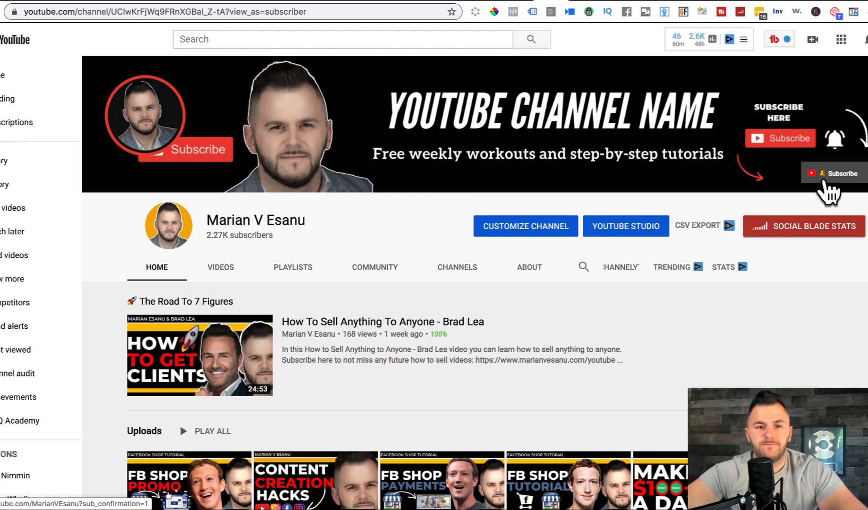
click(67, 7)
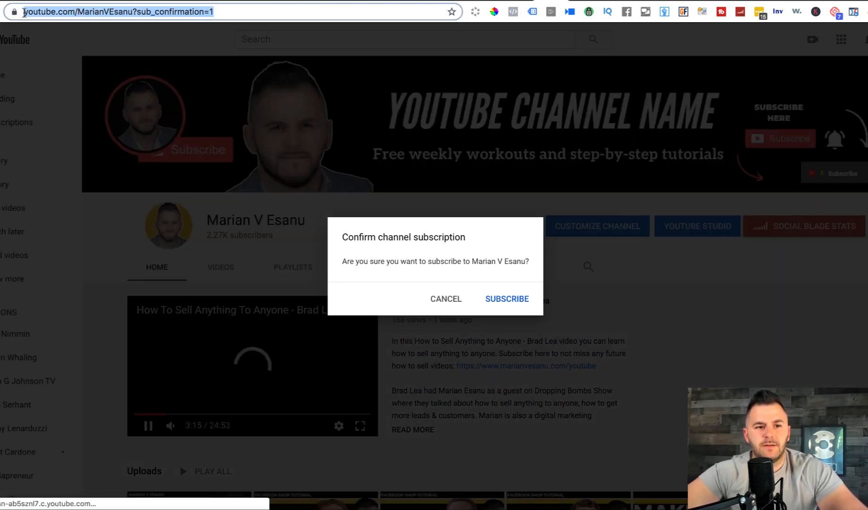
click(27, 10)
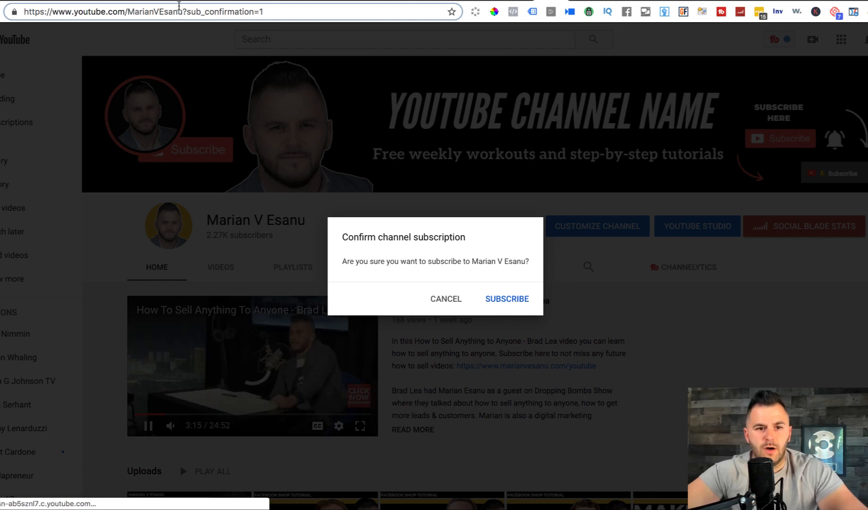
drag(184, 12, 265, 11)
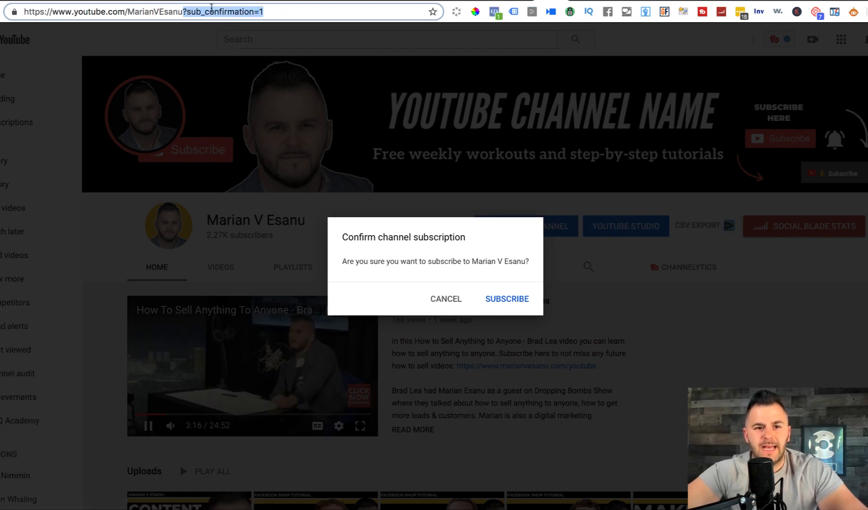
click(180, 10)
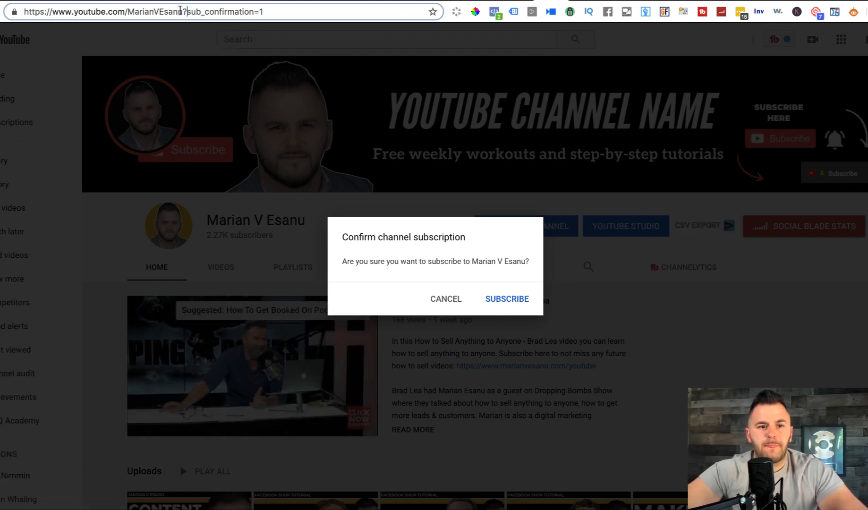
drag(184, 11, 291, 13)
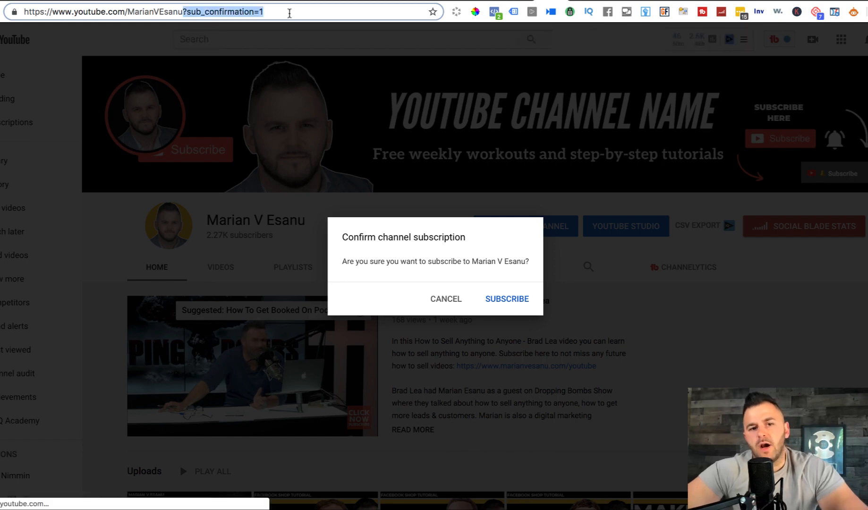
click(187, 10)
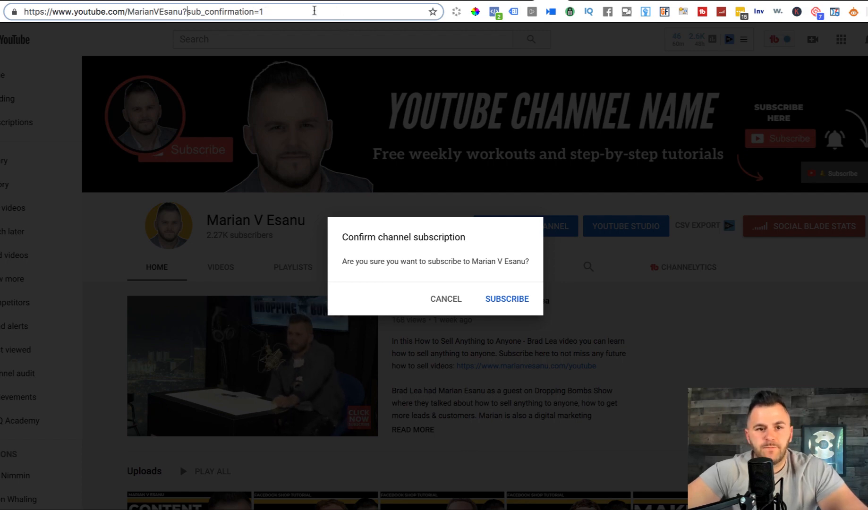
key(super+a)
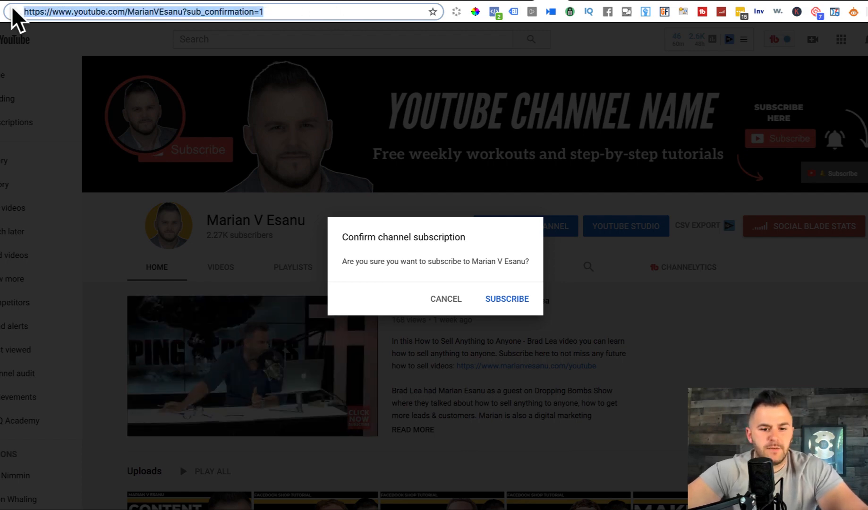
click(128, 11)
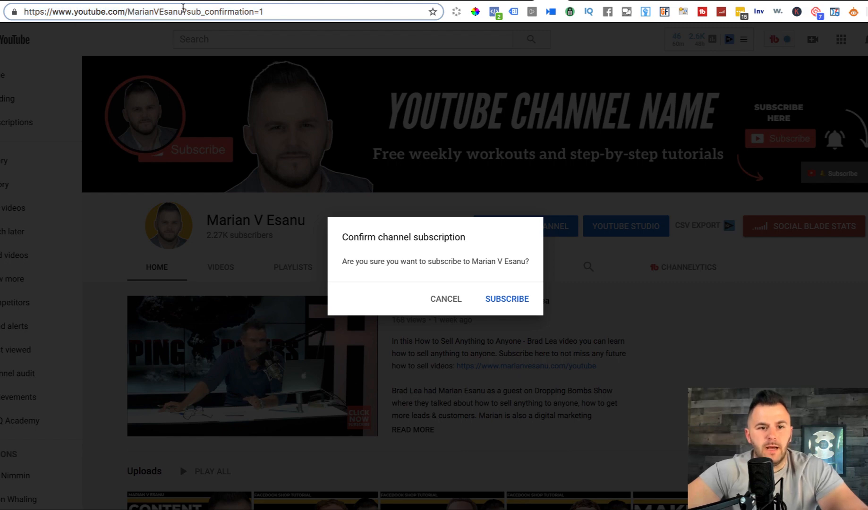
drag(182, 8, 291, 8)
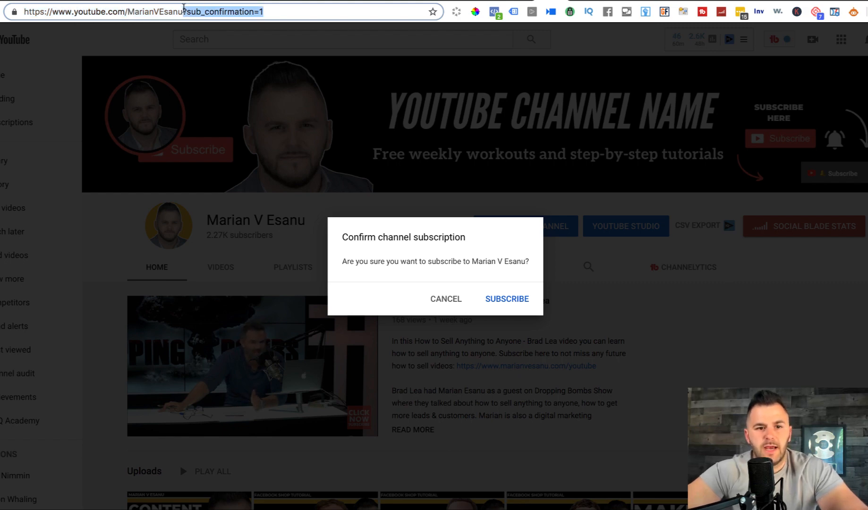
- Separate the channel address from ?sub_confirmation=1 with spaces and highlight each of the two parts
key(Left)
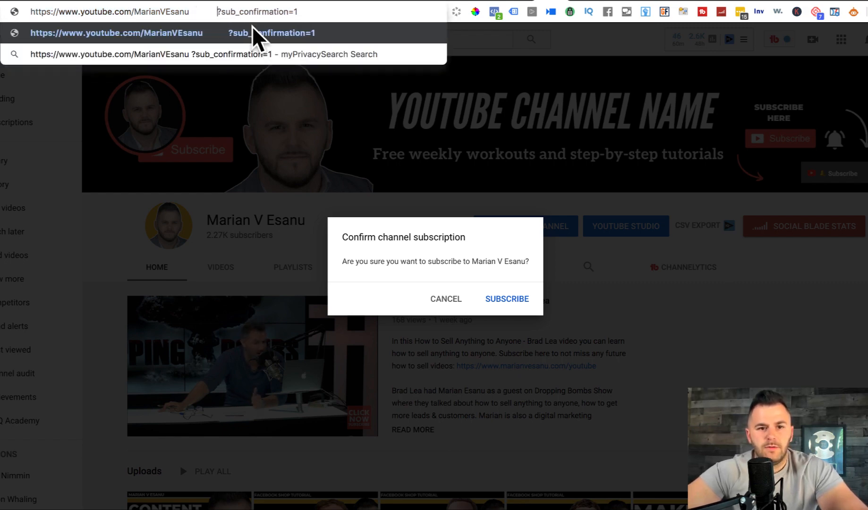
drag(189, 8, 30, 9)
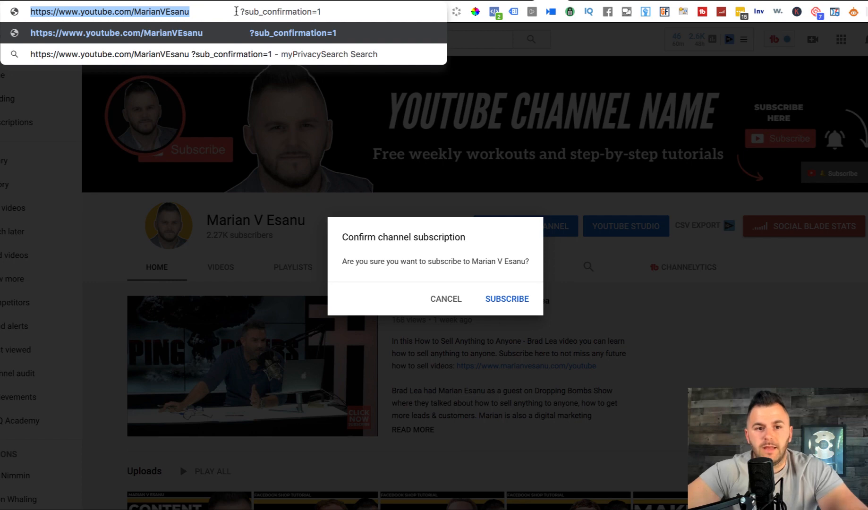
drag(238, 11, 345, 10)
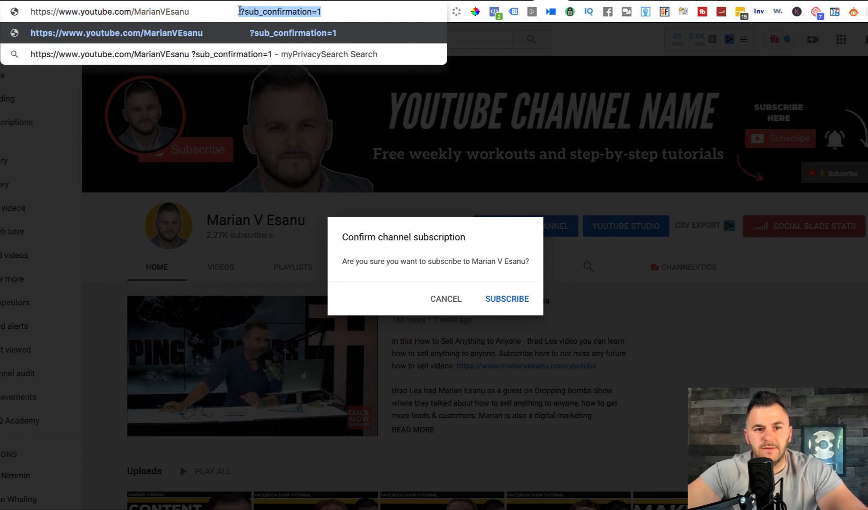
- Remove the spaces between the channel address and ?sub_confirmation=1
click(240, 10)
key(BackSpace)
key(BackSpace)
key(BackSpace)
key(BackSpace)
key(BackSpace)
key(BackSpace)
key(BackSpace)
key(BackSpace)
key(BackSpace)
key(BackSpace)
key(BackSpace)
key(BackSpace)
key(BackSpace)
key(BackSpace)
key(BackSpace)
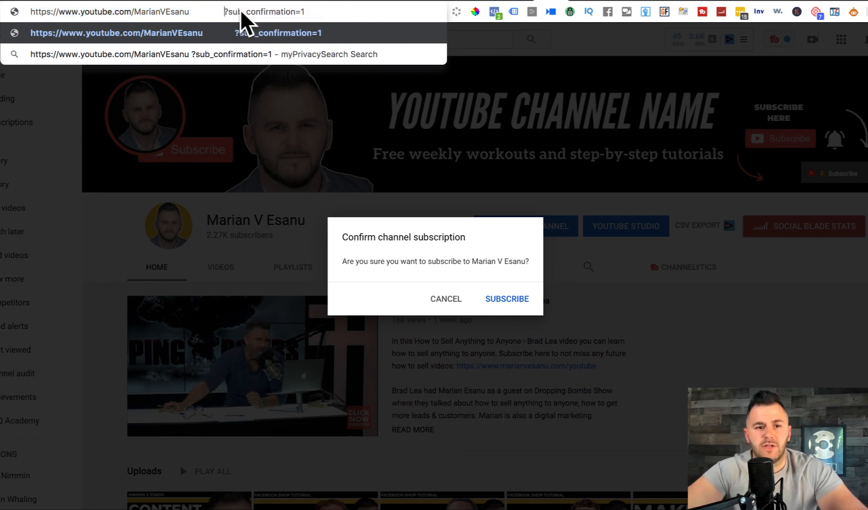
key(BackSpace)
key(BackSpace)
key(BackSpace)
key(BackSpace)
key(BackSpace)
key(BackSpace)
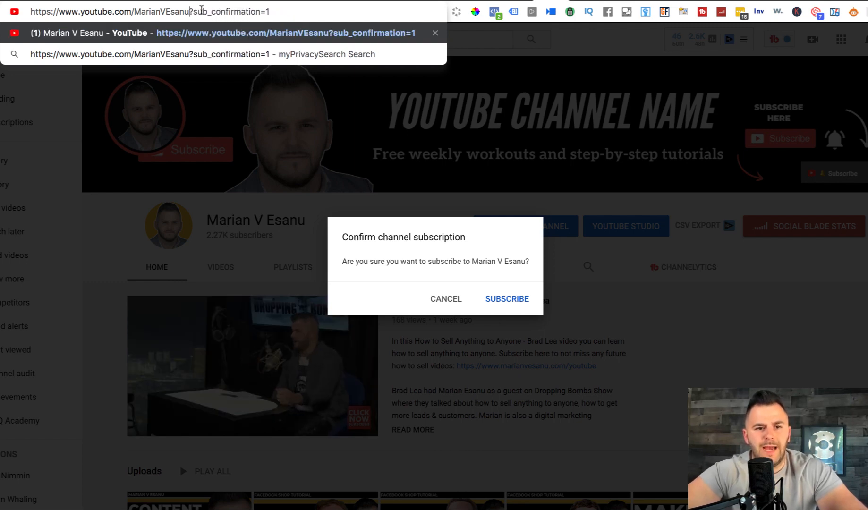
- Dismiss the channel subscription confirmation without subscribing and open the channel's custom links for editing
triple_click(188, 11)
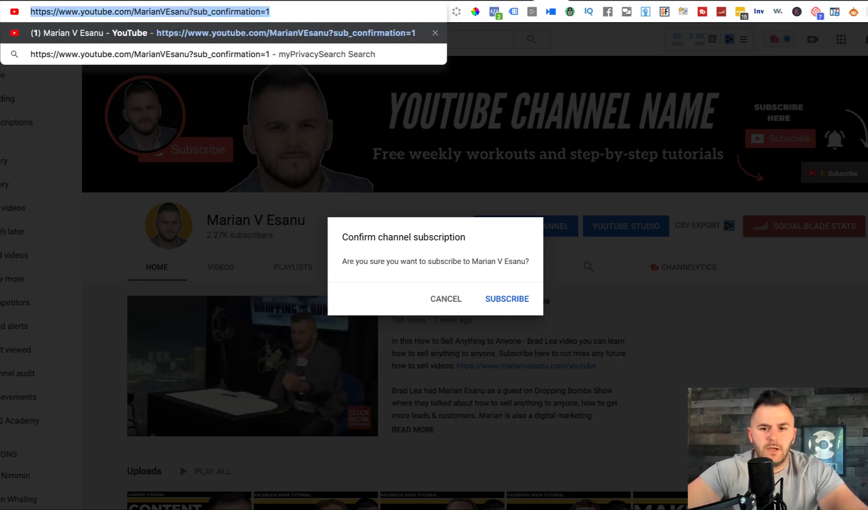
click(453, 304)
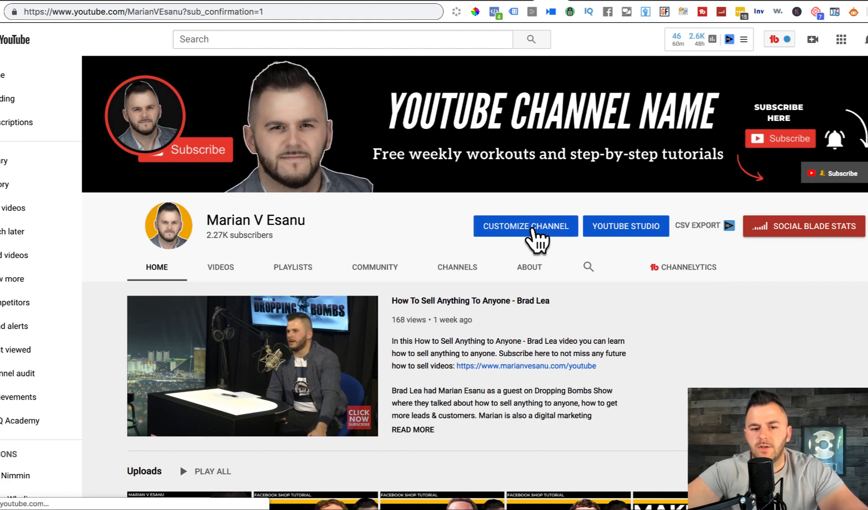
click(533, 229)
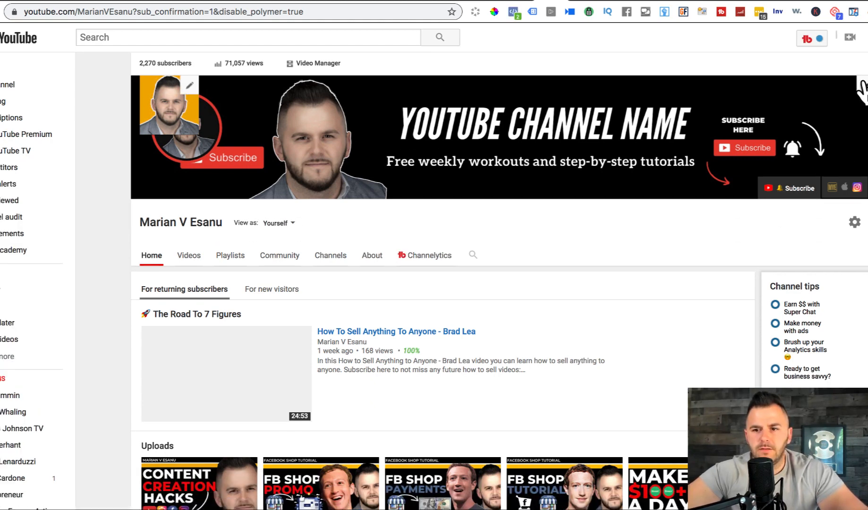
click(862, 85)
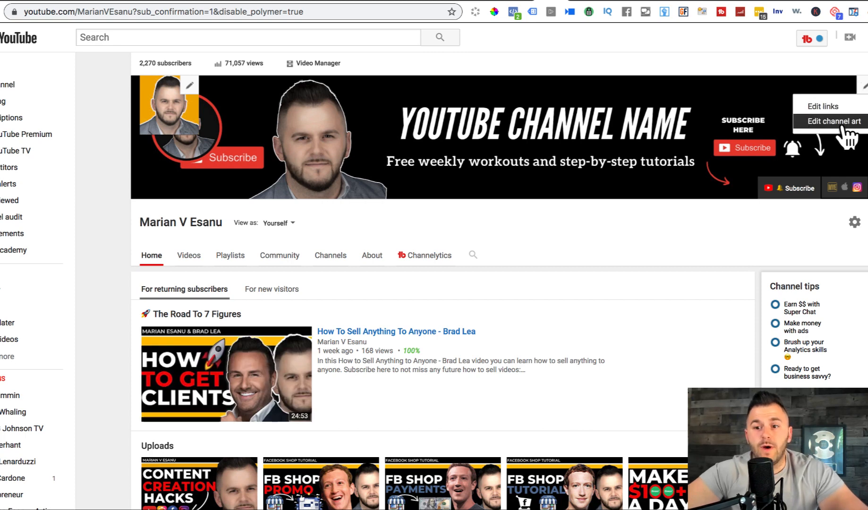
click(821, 106)
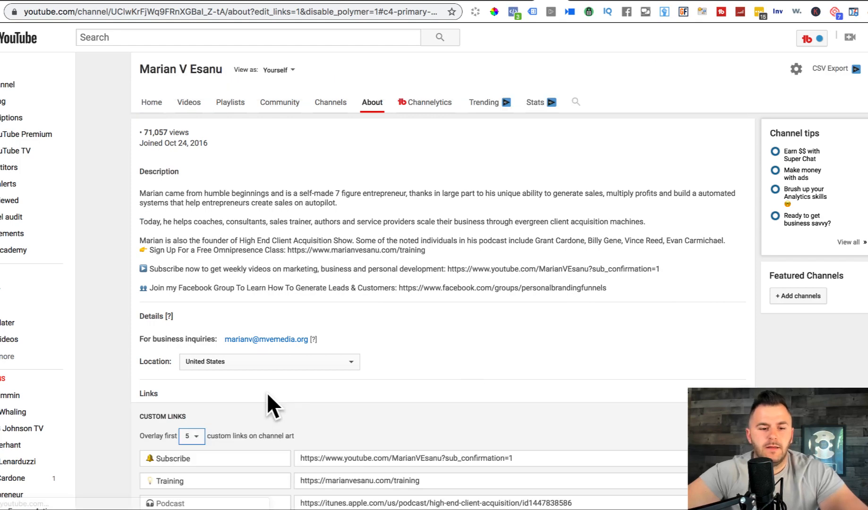
scroll(502, 418, down, 3)
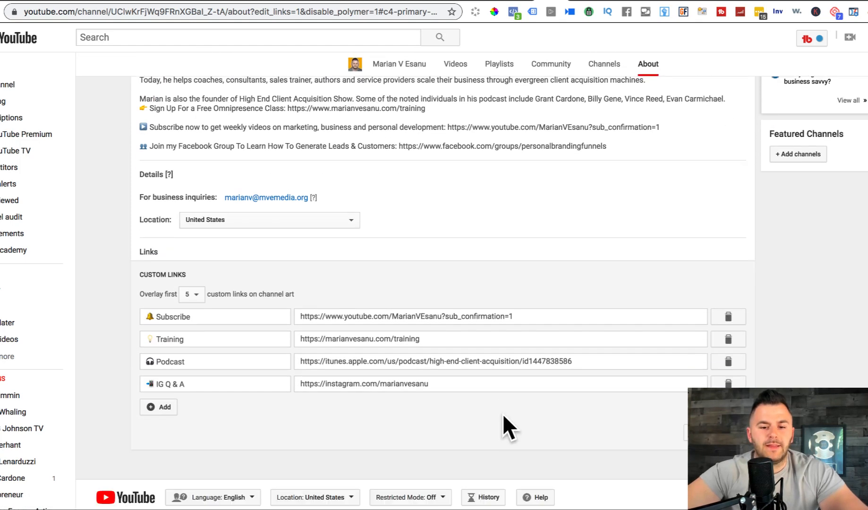
- Review the Subscribe custom link's title and its ?sub_confirmation=1 address, and close the link editor
triple_click(456, 316)
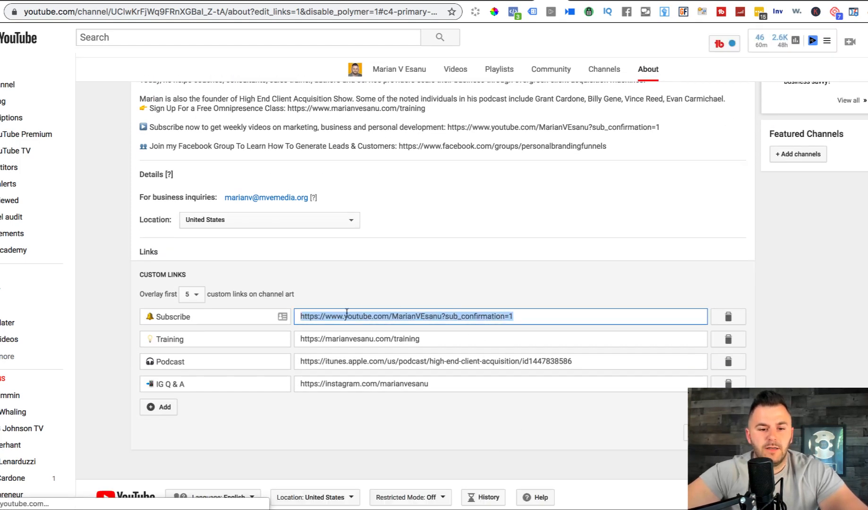
click(168, 316)
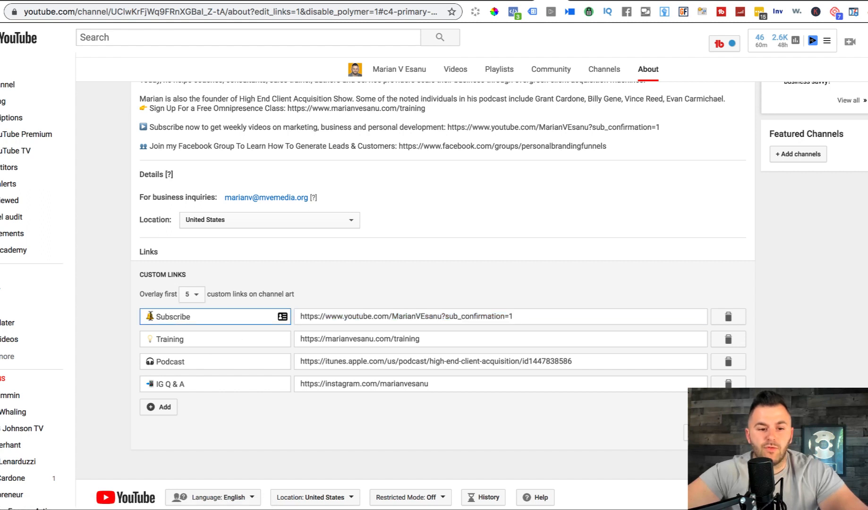
drag(143, 316, 201, 316)
triple_click(316, 314)
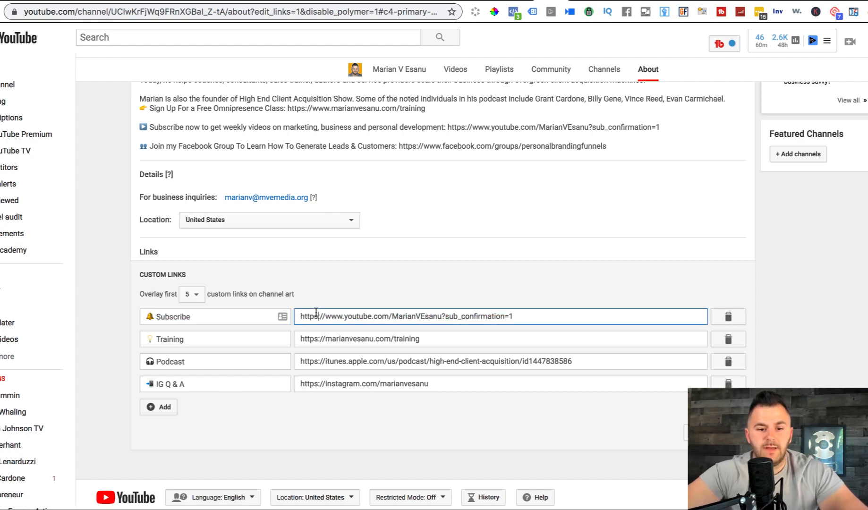
click(316, 315)
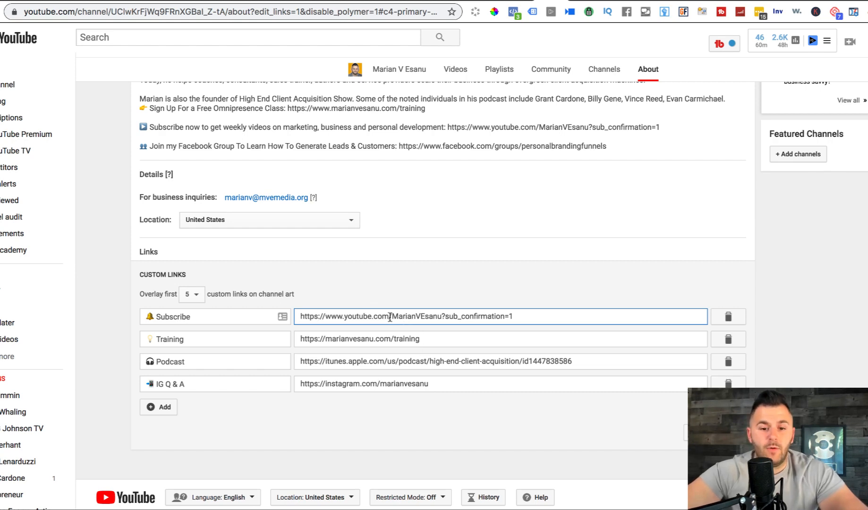
click(686, 437)
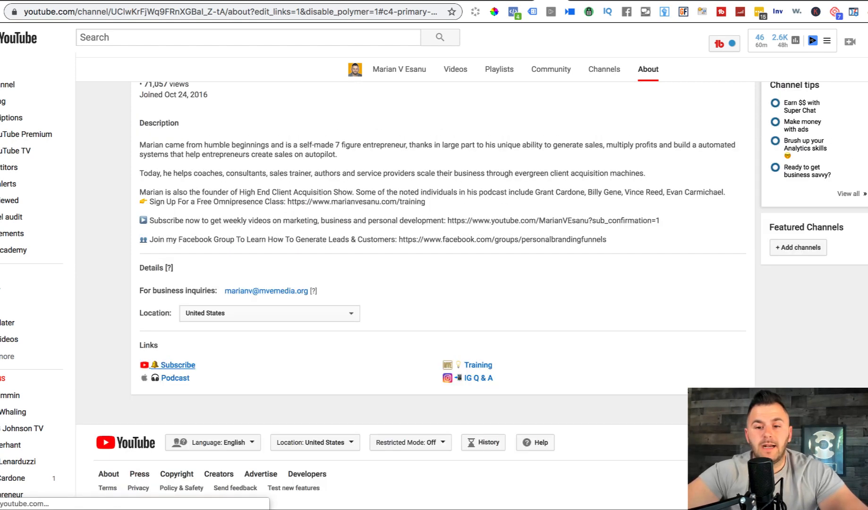